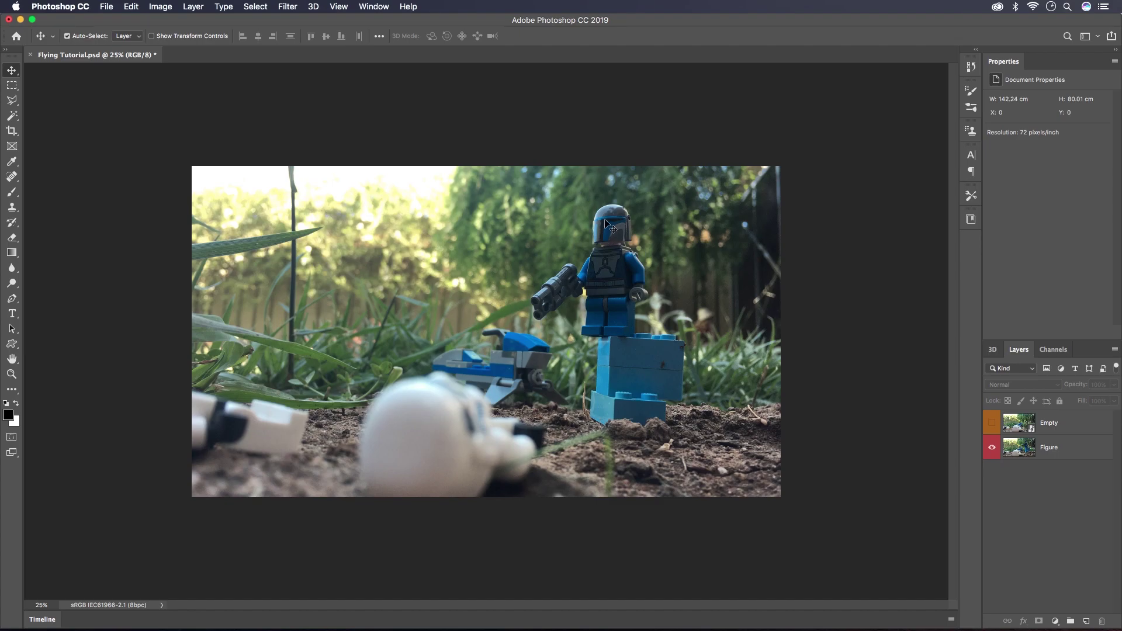
Toggle the Empty layer's visibility repeatedly to compare the scene with and without the figure
{"action": "left_click", "coordinate": [991, 423]}
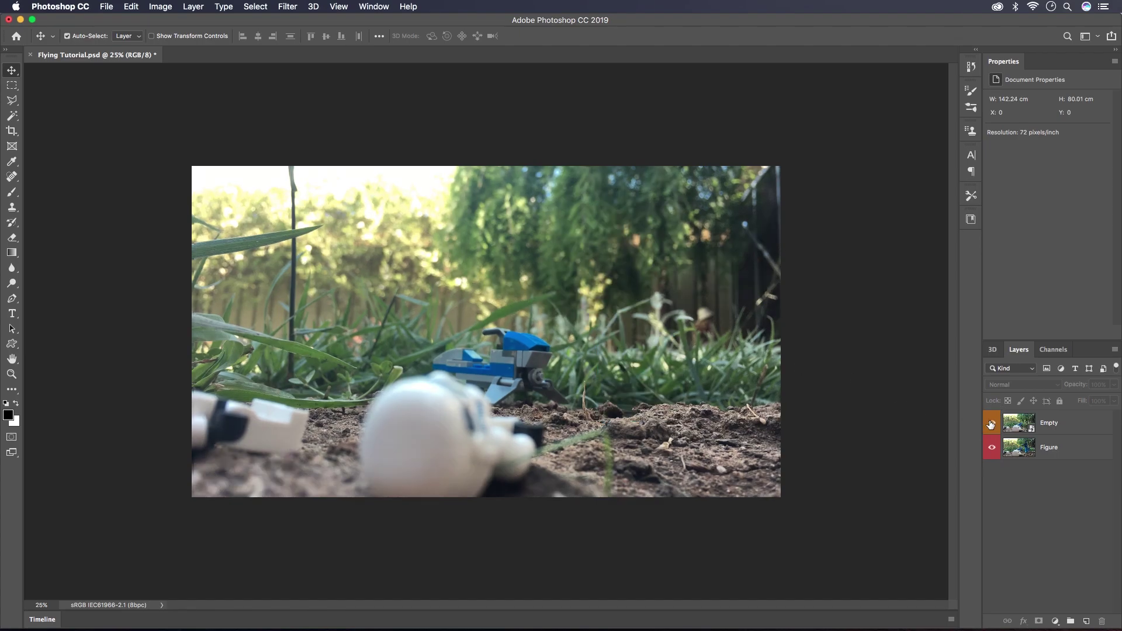
{"action": "left_click", "coordinate": [991, 425]}
{"action": "left_click", "coordinate": [990, 425]}
{"action": "left_click", "coordinate": [991, 425]}
{"action": "left_click", "coordinate": [990, 425]}
{"action": "left_click", "coordinate": [990, 425]}
{"action": "left_click", "coordinate": [991, 425]}
{"action": "left_click", "coordinate": [993, 423]}
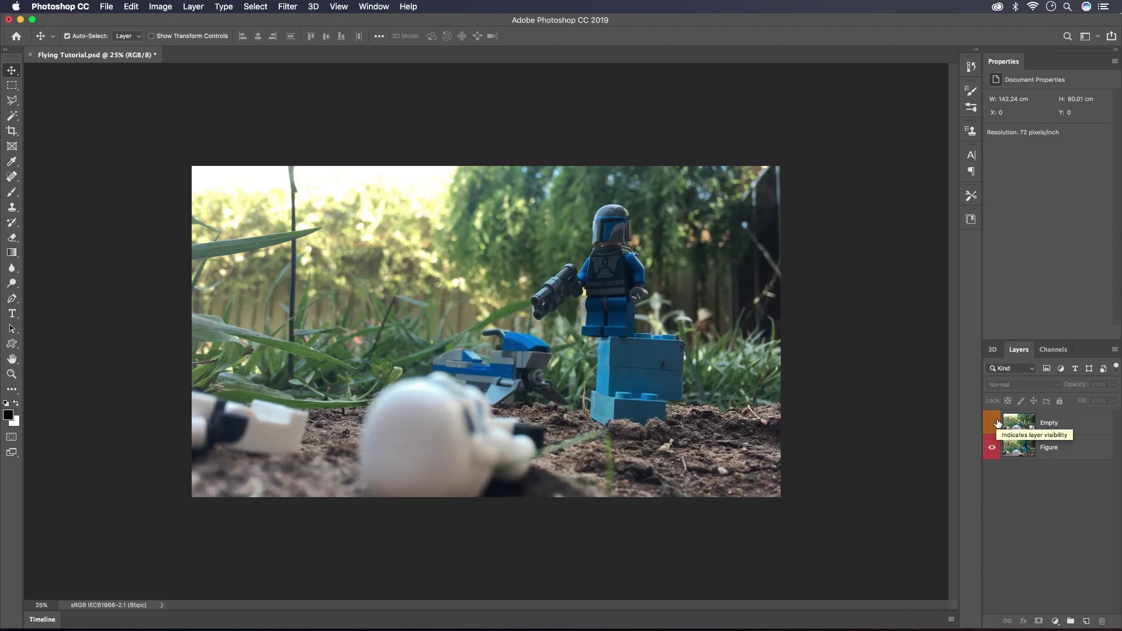
Select and show the Empty layer, lower its opacity to 44%, and add a white layer mask
{"action": "left_click", "coordinate": [1063, 426]}
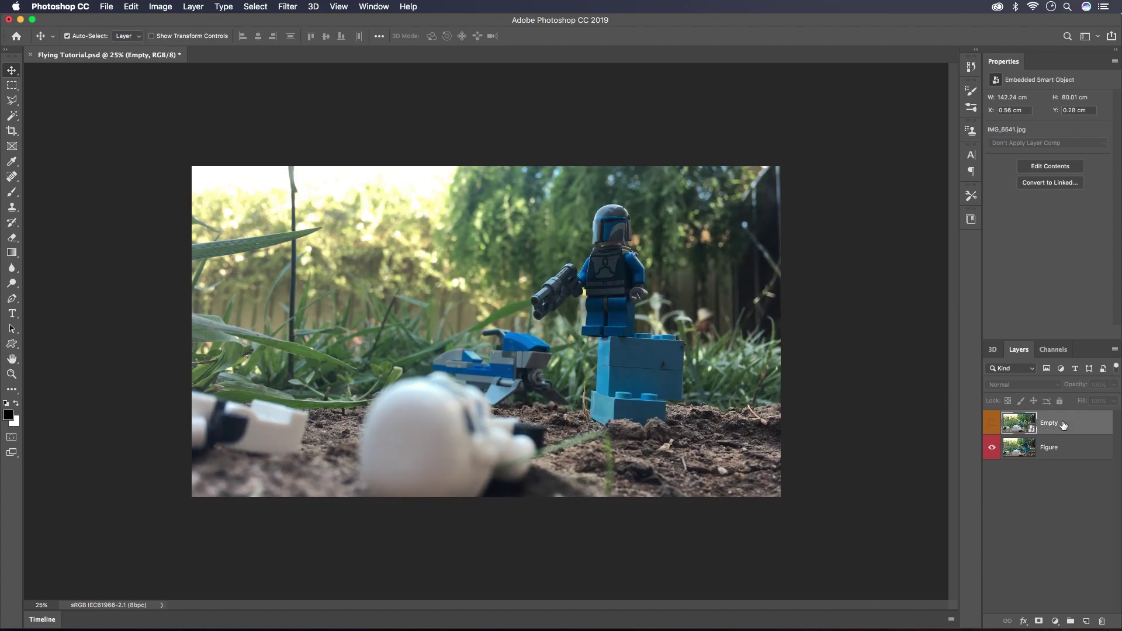
{"action": "left_click", "coordinate": [992, 422]}
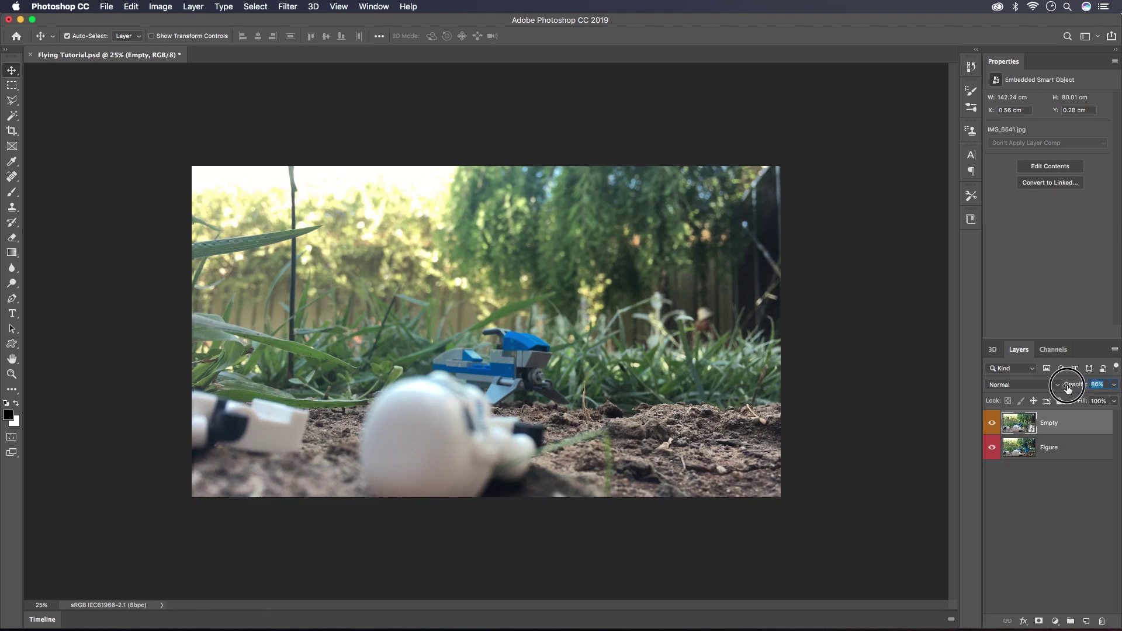
{"action": "left_click_drag", "start_coordinate": [1076, 385], "coordinate": [1043, 386]}
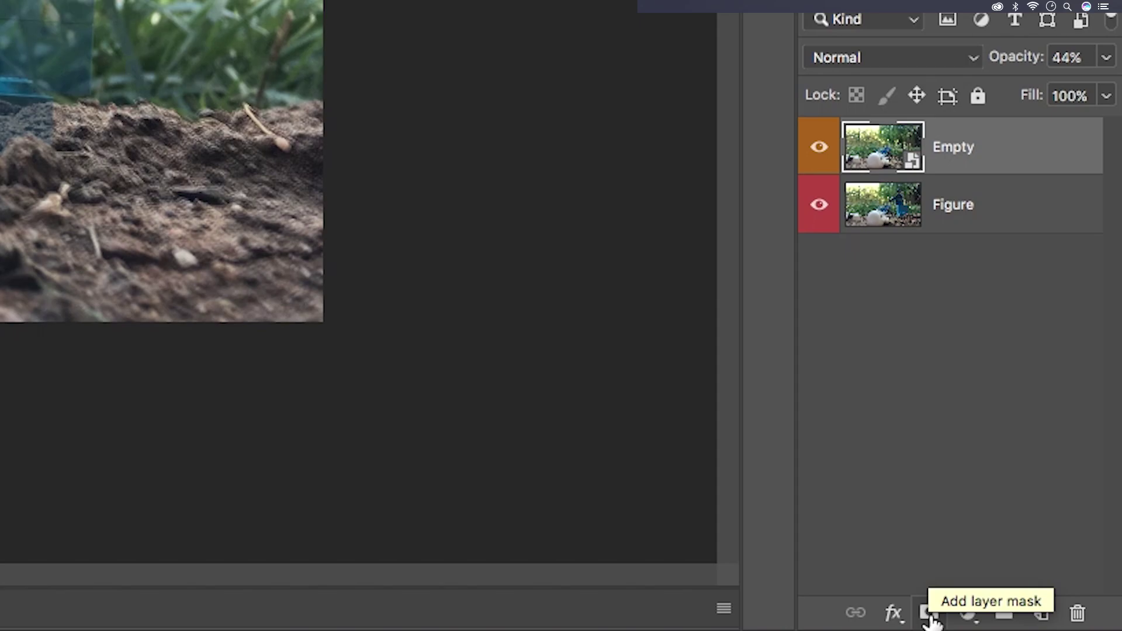
{"action": "left_click", "coordinate": [928, 613]}
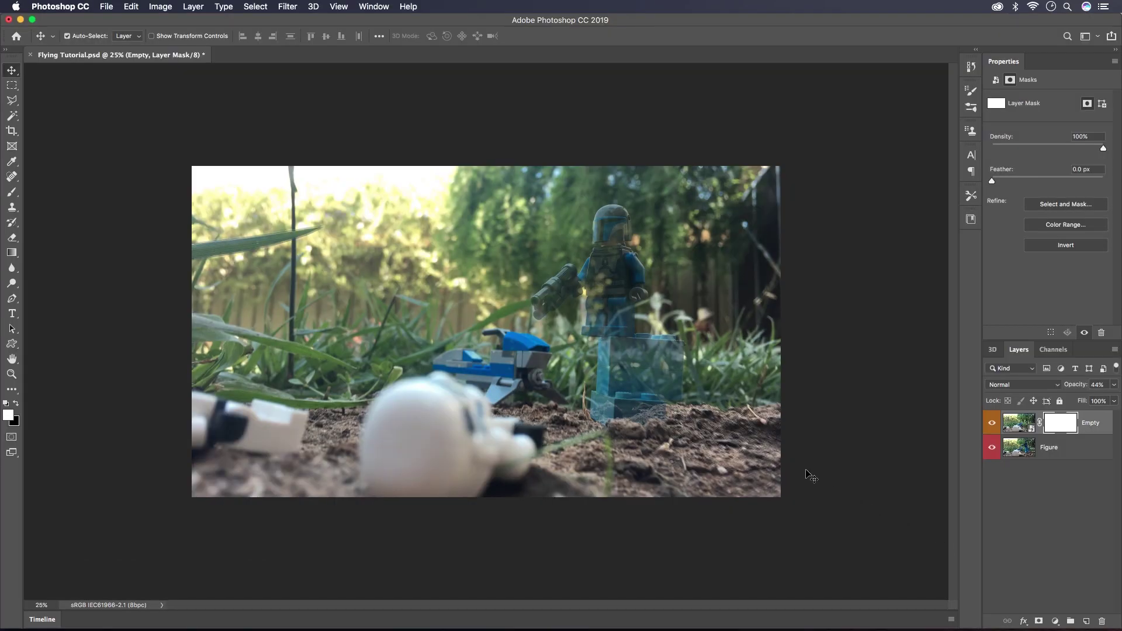
Zoom to 66.7% and set up a black Brush with 89% hardness
{"action": "key", "text": "super+equal"}
{"action": "key", "text": "super+equal"}
{"action": "key", "text": "super+equal"}
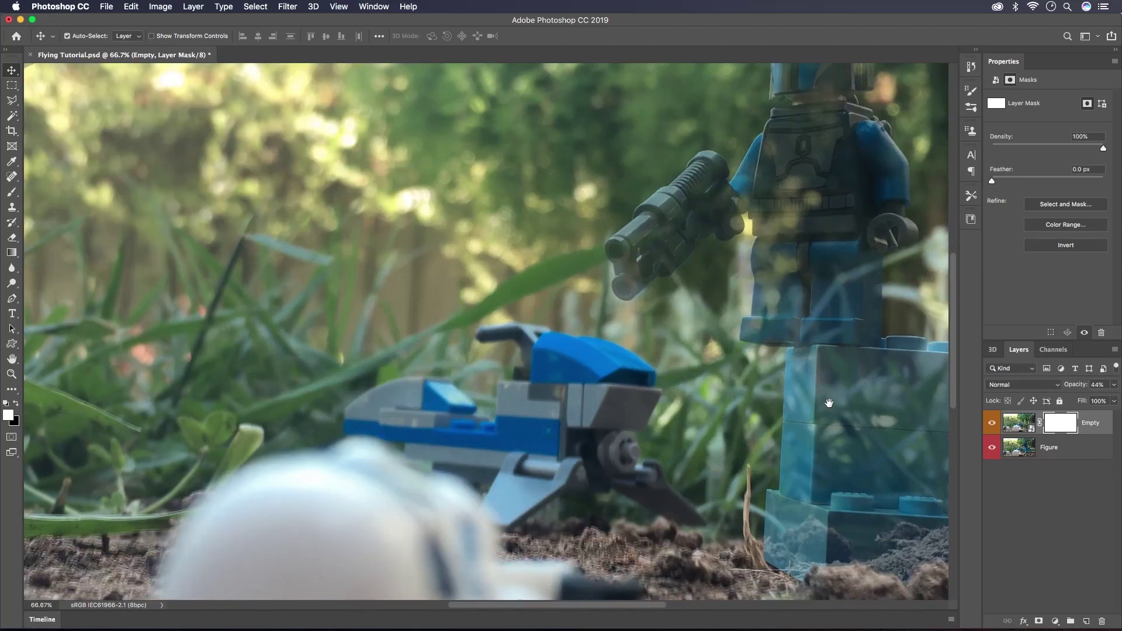
{"action": "left_click_drag", "start_coordinate": [828, 404], "coordinate": [432, 252]}
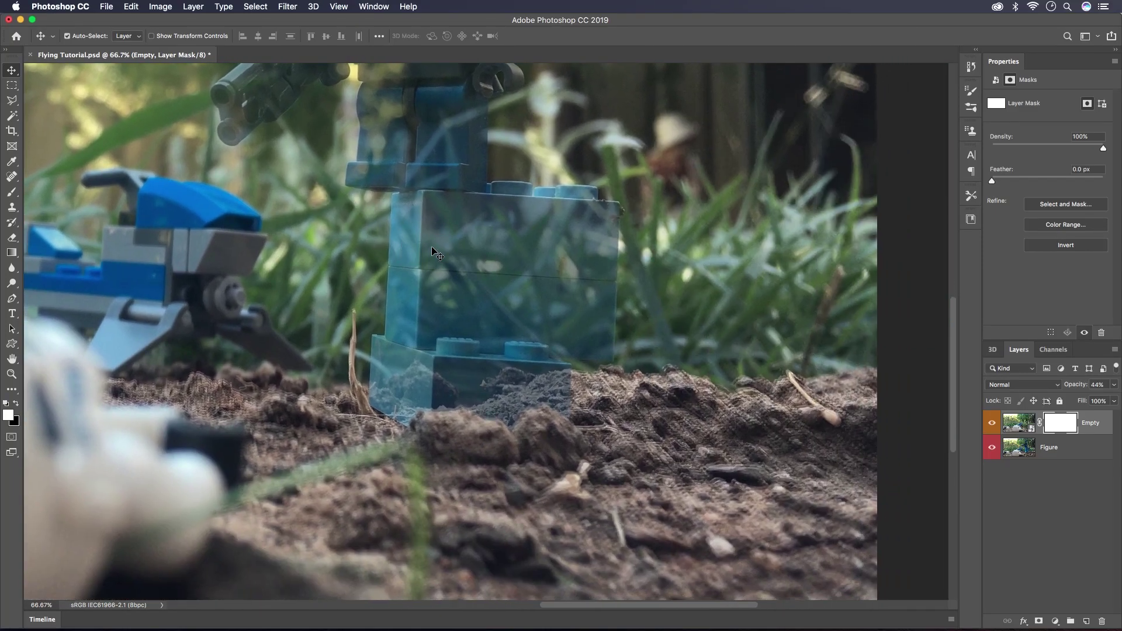
{"action": "left_click", "coordinate": [11, 197]}
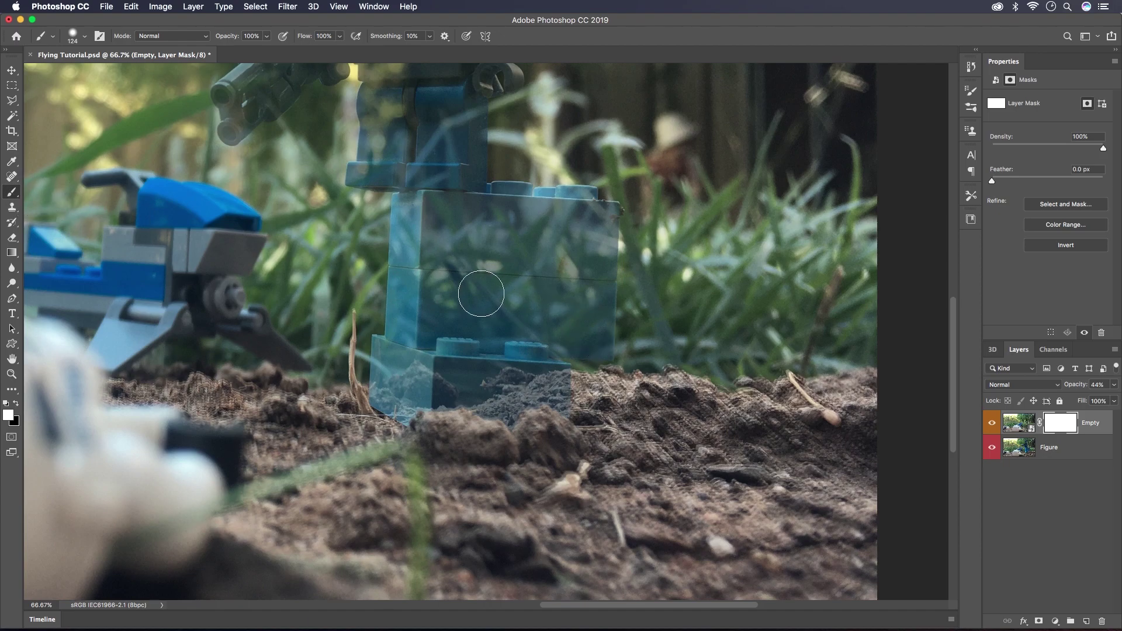
{"action": "right_click", "coordinate": [482, 294]}
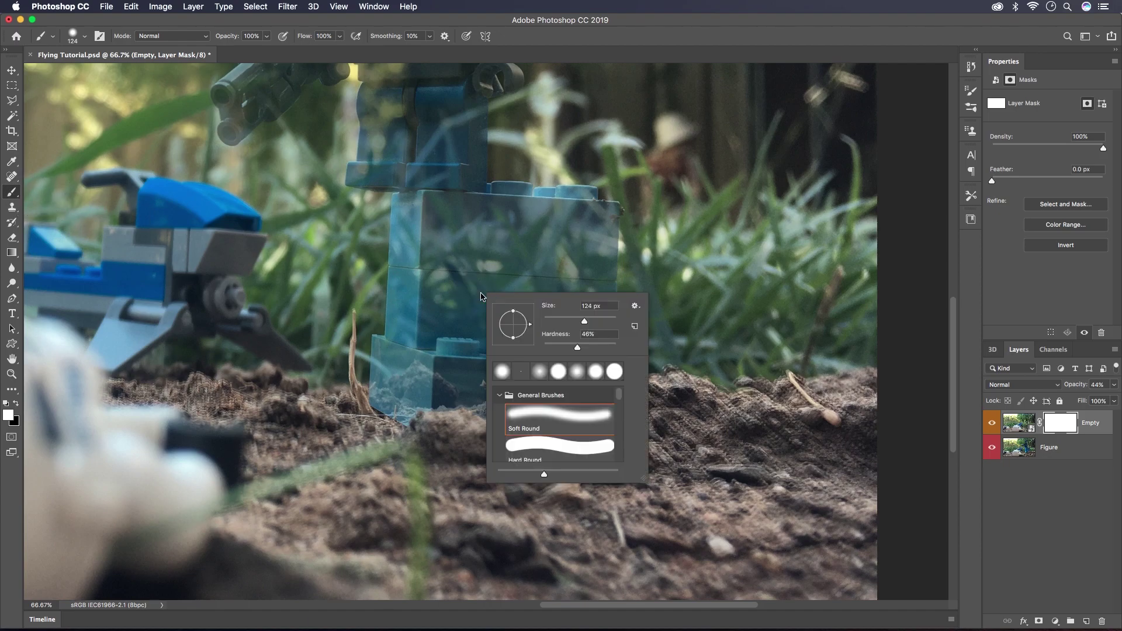
{"action": "left_click", "coordinate": [608, 347]}
{"action": "key", "text": "Return"}
{"action": "left_click", "coordinate": [16, 406]}
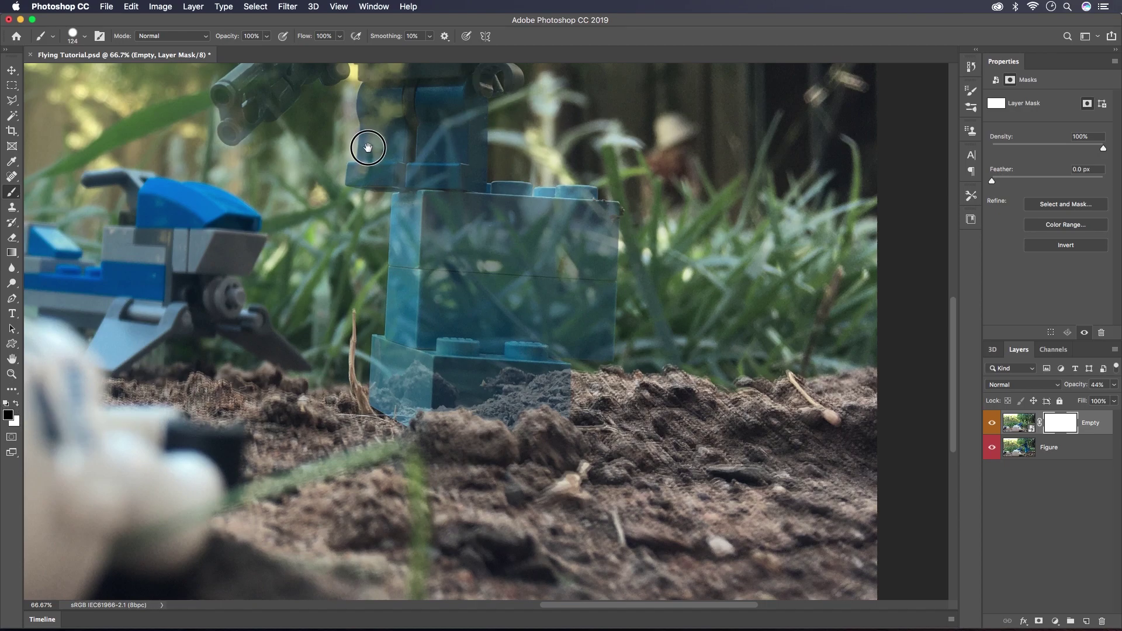
Restore the Empty layer to 100% opacity and switch to a fully soft 348 px brush
{"action": "mouse_move", "coordinate": [367, 147]}
{"action": "left_mouse_down"}
{"action": "mouse_move", "coordinate": [383, 251]}
{"action": "mouse_move", "coordinate": [404, 319]}
{"action": "mouse_move", "coordinate": [413, 311]}
{"action": "mouse_move", "coordinate": [407, 324]}
{"action": "mouse_move", "coordinate": [517, 333]}
{"action": "mouse_move", "coordinate": [526, 171]}
{"action": "mouse_move", "coordinate": [551, 246]}
{"action": "mouse_move", "coordinate": [506, 246]}
{"action": "mouse_move", "coordinate": [456, 275]}
{"action": "mouse_move", "coordinate": [439, 150]}
{"action": "mouse_move", "coordinate": [313, 201]}
{"action": "mouse_move", "coordinate": [281, 295]}
{"action": "mouse_move", "coordinate": [346, 270]}
{"action": "mouse_move", "coordinate": [446, 158]}
{"action": "mouse_move", "coordinate": [494, 208]}
{"action": "mouse_move", "coordinate": [431, 255]}
{"action": "mouse_move", "coordinate": [514, 296]}
{"action": "mouse_move", "coordinate": [529, 374]}
{"action": "mouse_move", "coordinate": [485, 409]}
{"action": "left_mouse_up"}
{"action": "scroll", "coordinate": [409, 234], "scroll_direction": "up", "scroll_amount": 5}
{"action": "left_click_drag", "start_coordinate": [1069, 391], "coordinate": [1117, 382]}
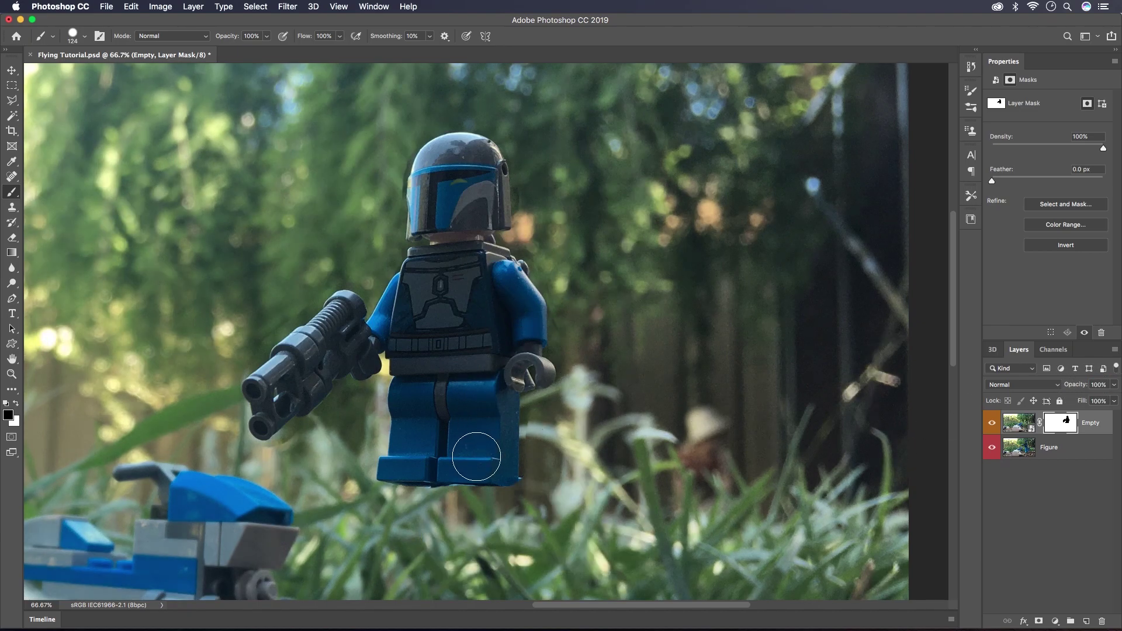
{"action": "mouse_move", "coordinate": [493, 446]}
{"action": "left_mouse_down"}
{"action": "mouse_move", "coordinate": [682, 368]}
{"action": "mouse_move", "coordinate": [719, 381]}
{"action": "mouse_move", "coordinate": [735, 431]}
{"action": "mouse_move", "coordinate": [631, 406]}
{"action": "mouse_move", "coordinate": [604, 419]}
{"action": "left_mouse_up"}
{"action": "right_click", "coordinate": [554, 306]}
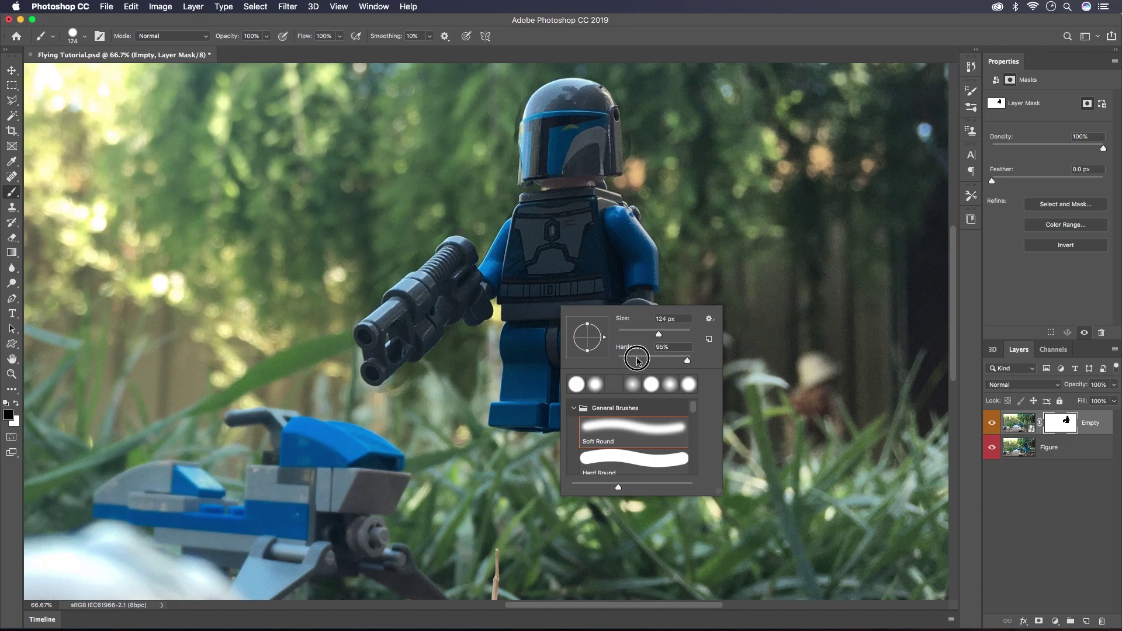
{"action": "left_click_drag", "start_coordinate": [637, 360], "coordinate": [602, 359]}
{"action": "left_click_drag", "start_coordinate": [683, 331], "coordinate": [672, 334]}
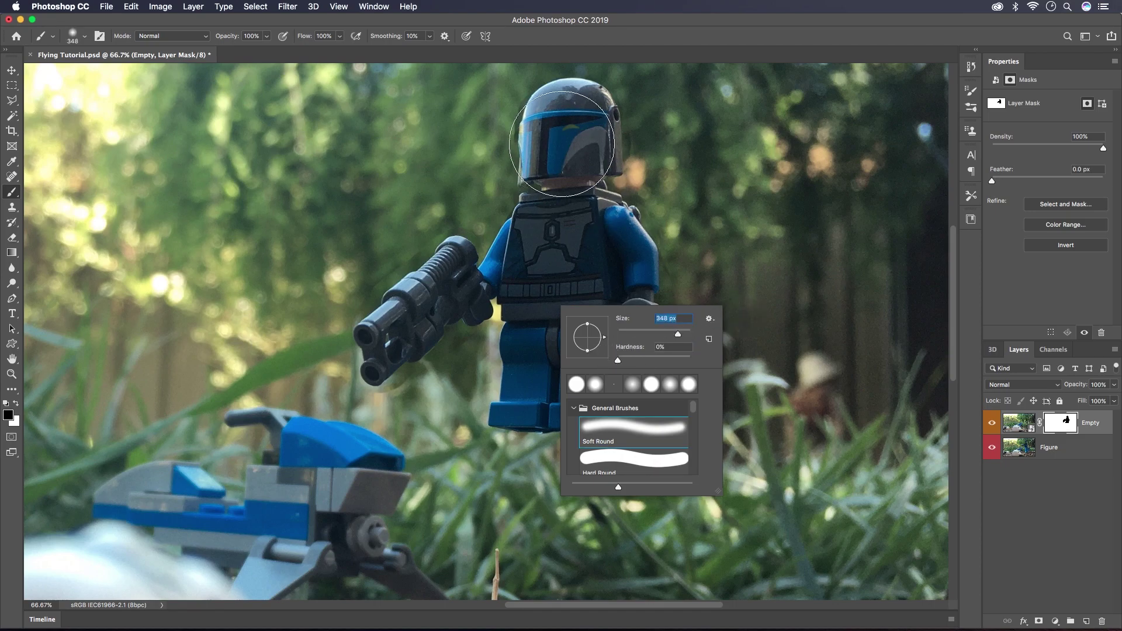
{"action": "key", "text": "Return"}
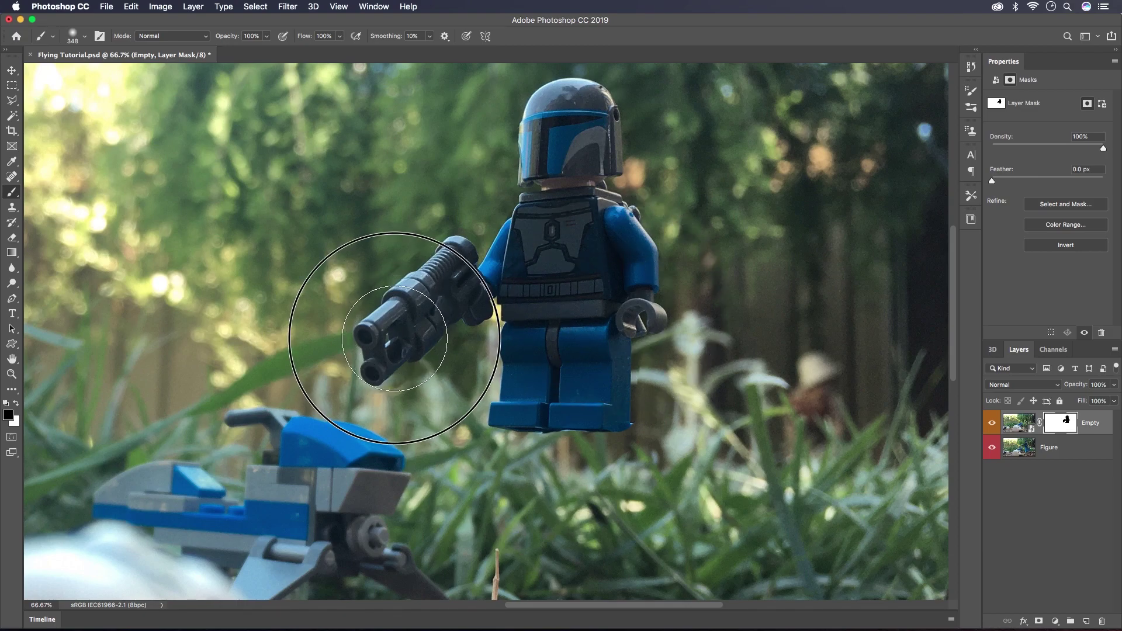
Paint black on the Empty mask to reveal the figure from helmet to feet, plus the blaster
{"action": "mouse_move", "coordinate": [464, 251]}
{"action": "left_mouse_down"}
{"action": "mouse_move", "coordinate": [551, 263]}
{"action": "mouse_move", "coordinate": [489, 351]}
{"action": "left_mouse_up"}
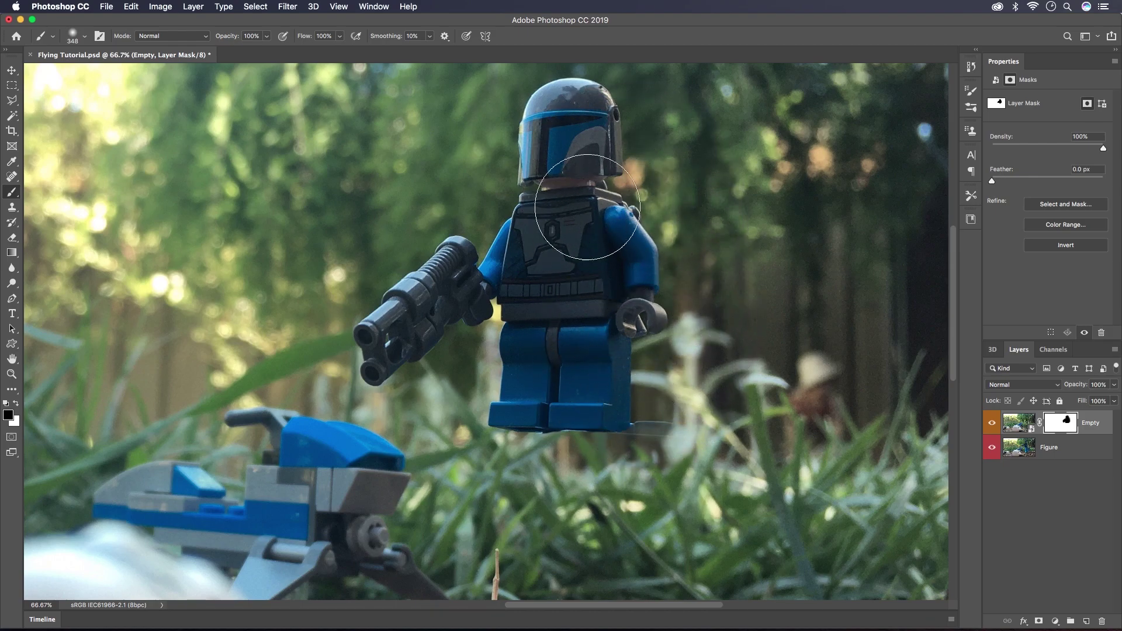
{"action": "mouse_move", "coordinate": [561, 152]}
{"action": "left_mouse_down"}
{"action": "mouse_move", "coordinate": [545, 198]}
{"action": "mouse_move", "coordinate": [534, 379]}
{"action": "mouse_move", "coordinate": [499, 390]}
{"action": "mouse_move", "coordinate": [614, 400]}
{"action": "mouse_move", "coordinate": [600, 391]}
{"action": "mouse_move", "coordinate": [632, 383]}
{"action": "mouse_move", "coordinate": [602, 351]}
{"action": "left_mouse_up"}
{"action": "mouse_move", "coordinate": [492, 317]}
{"action": "left_mouse_down"}
{"action": "mouse_move", "coordinate": [406, 325]}
{"action": "mouse_move", "coordinate": [371, 351]}
{"action": "left_mouse_up"}
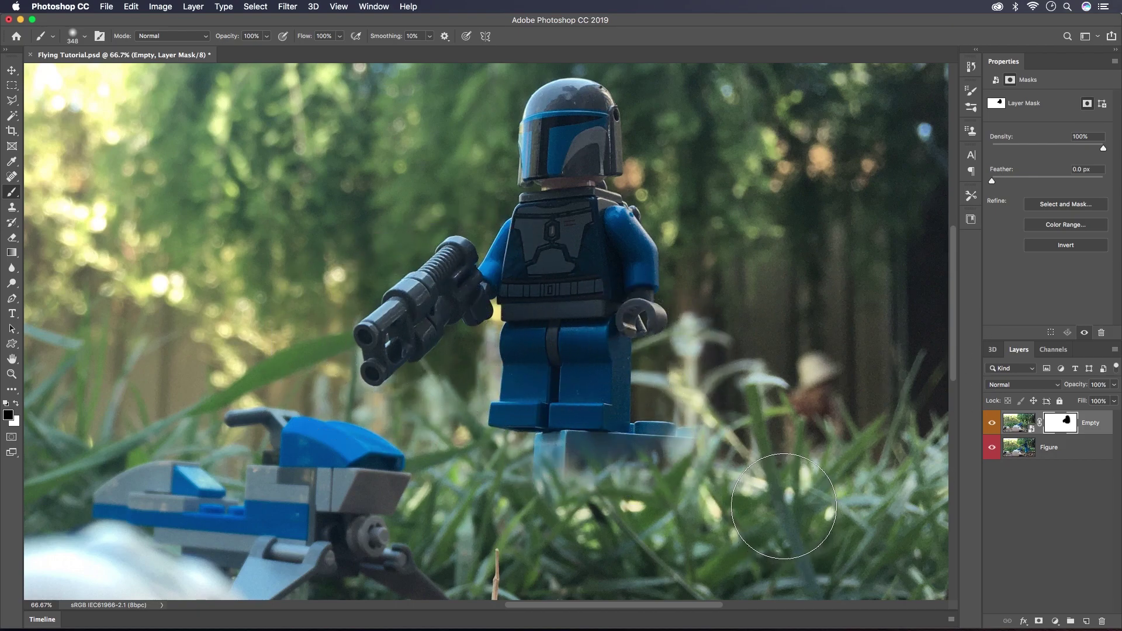
Zoom to 200% under the feet and set a 41 px white brush
{"action": "key", "text": "super+1"}
{"action": "key", "text": "super+="}
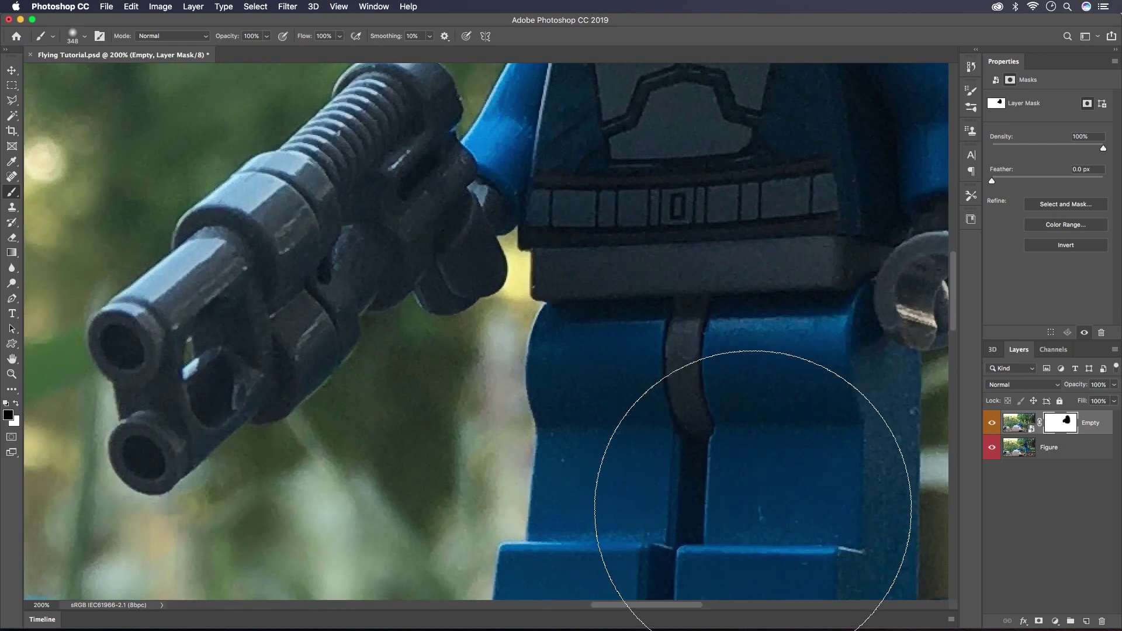
{"action": "scroll", "coordinate": [602, 263], "scroll_direction": "down", "scroll_amount": 10}
{"action": "scroll", "coordinate": [467, 175], "scroll_direction": "right", "scroll_amount": 2}
{"action": "right_click", "coordinate": [608, 323]}
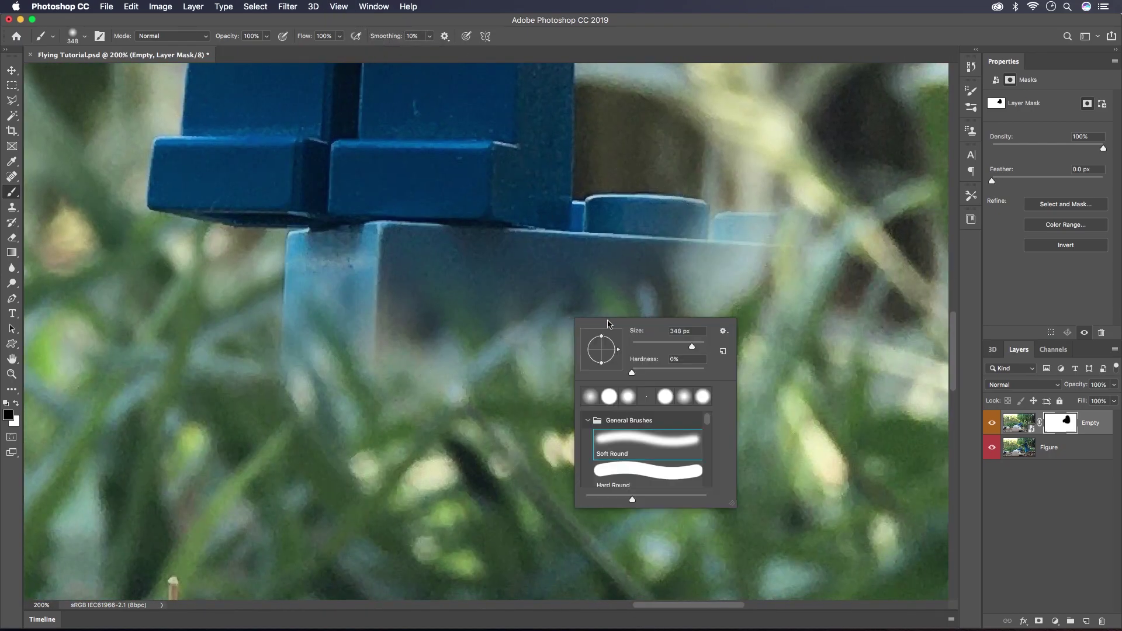
{"action": "left_click", "coordinate": [650, 347]}
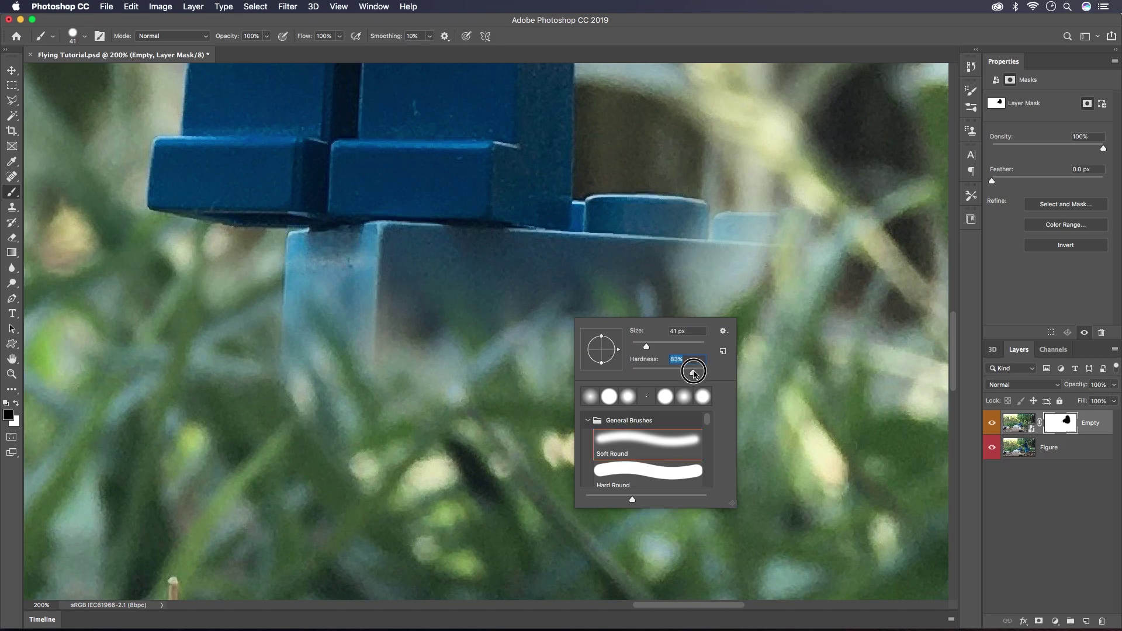
{"action": "key", "text": "Return"}
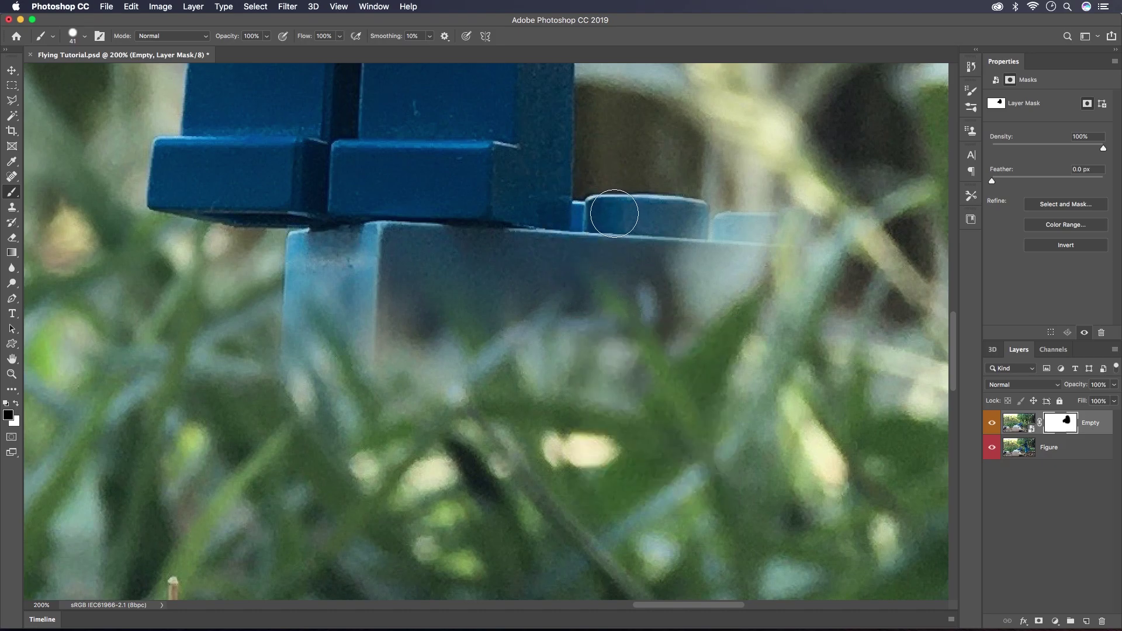
{"action": "key", "text": "x"}
Paint out the small blue piece and the grey ledge beneath the figure's feet
{"action": "mouse_move", "coordinate": [596, 202]}
{"action": "left_mouse_down"}
{"action": "mouse_move", "coordinate": [595, 247]}
{"action": "mouse_move", "coordinate": [567, 255]}
{"action": "left_mouse_up"}
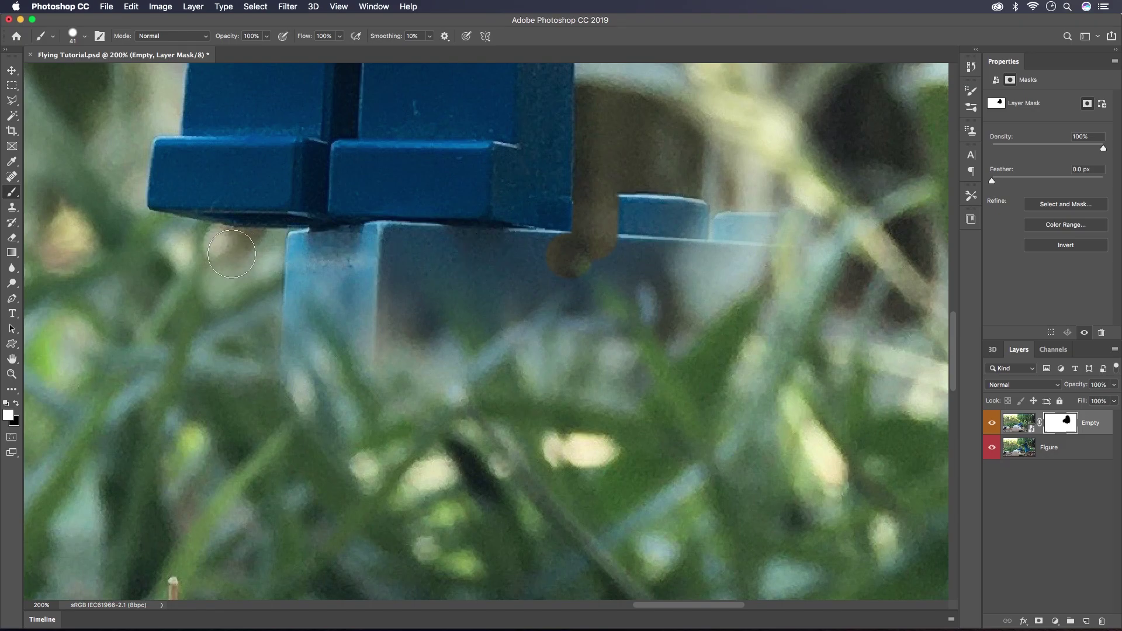
{"action": "left_click", "coordinate": [238, 252], "text": "shift"}
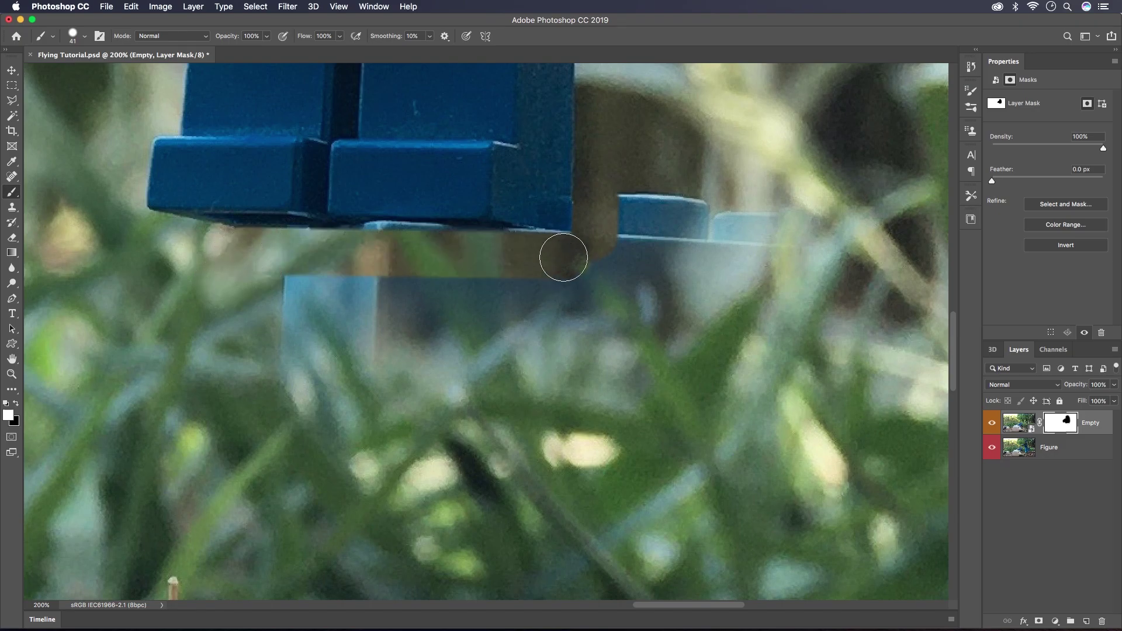
{"action": "left_click", "coordinate": [563, 256]}
{"action": "left_click", "coordinate": [369, 248]}
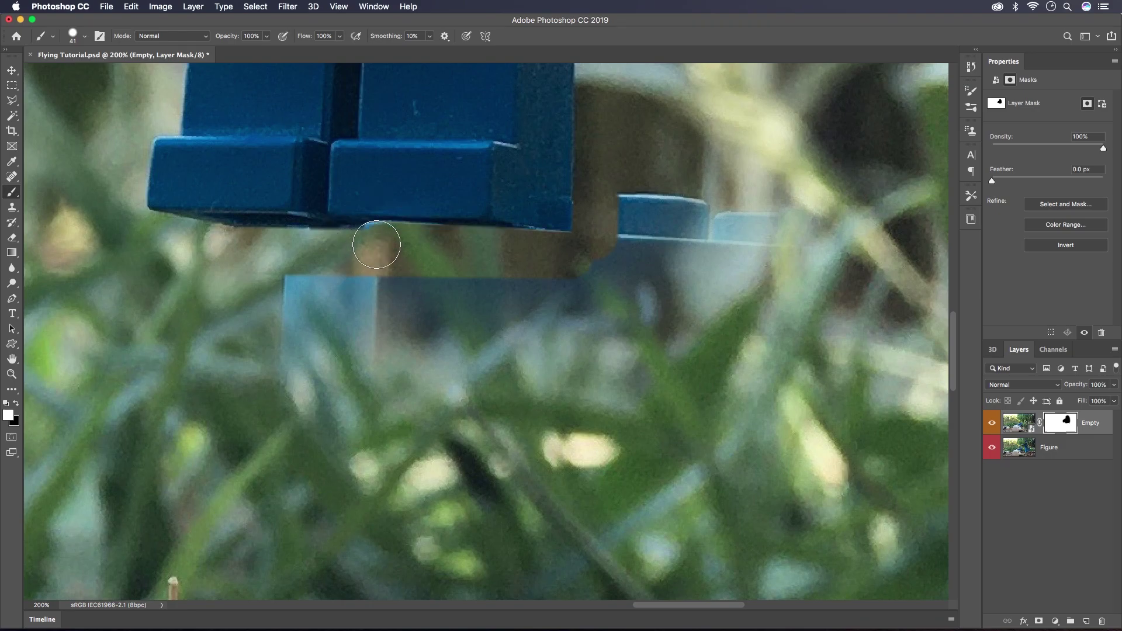
{"action": "left_click", "coordinate": [367, 246]}
{"action": "mouse_move", "coordinate": [538, 251]}
{"action": "left_mouse_down"}
{"action": "mouse_move", "coordinate": [522, 251]}
{"action": "mouse_move", "coordinate": [556, 253]}
{"action": "left_mouse_up"}
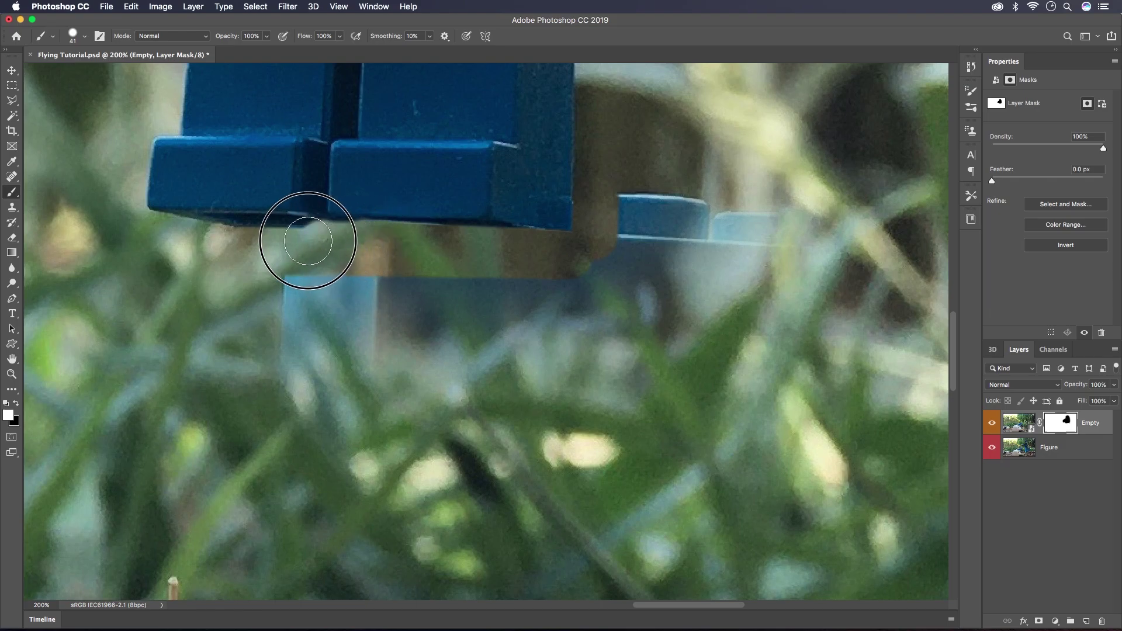
{"action": "left_click", "coordinate": [277, 240]}
{"action": "mouse_move", "coordinate": [278, 239]}
{"action": "left_mouse_down"}
{"action": "mouse_move", "coordinate": [168, 239]}
{"action": "mouse_move", "coordinate": [374, 252]}
{"action": "left_mouse_up"}
Blend the grass back in below the feet with a fully soft 191 px brush
{"action": "right_click", "coordinate": [255, 286]}
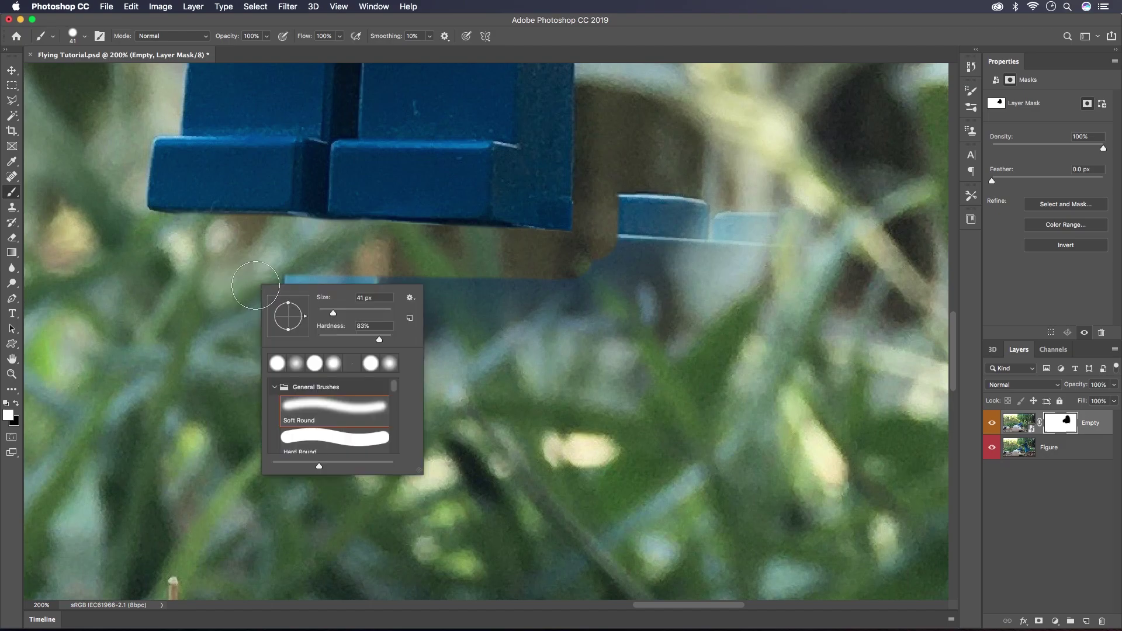
{"action": "left_click_drag", "start_coordinate": [339, 329], "coordinate": [311, 330]}
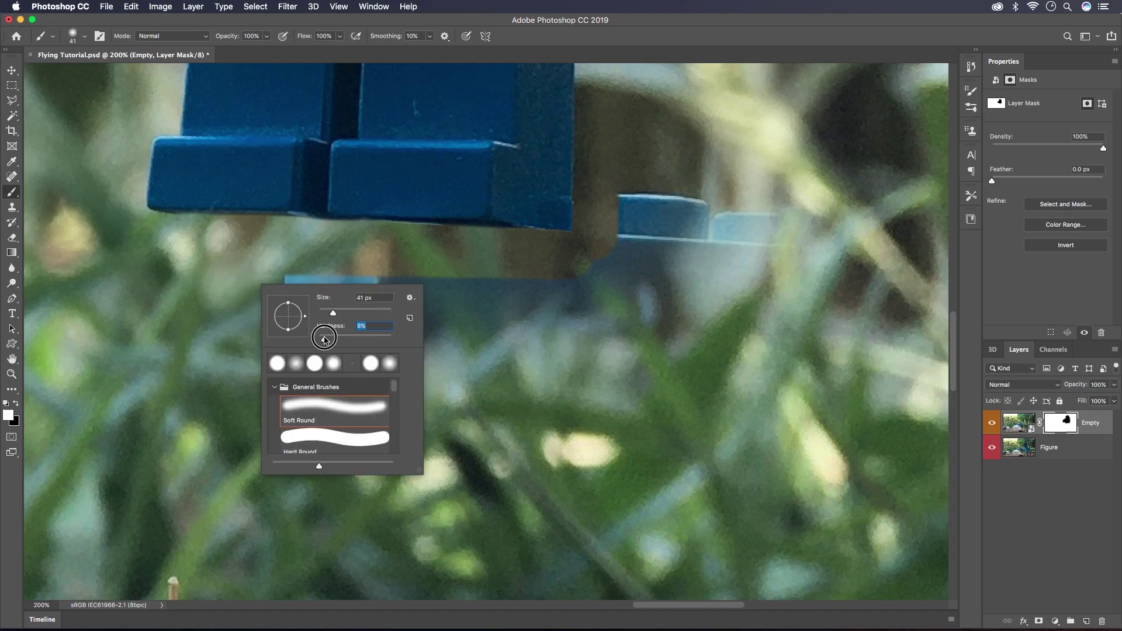
{"action": "left_click", "coordinate": [374, 298]}
{"action": "type", "text": "191"}
{"action": "key", "text": "Return"}
{"action": "left_click", "coordinate": [288, 325]}
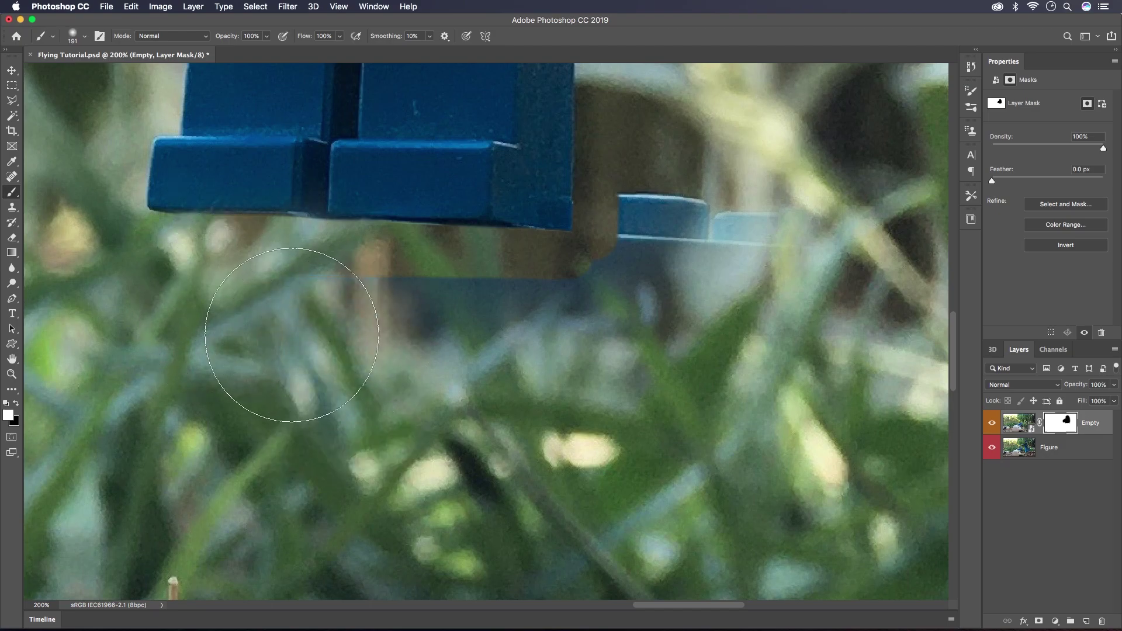
{"action": "mouse_move", "coordinate": [292, 335]}
{"action": "left_mouse_down"}
{"action": "mouse_move", "coordinate": [494, 348]}
{"action": "mouse_move", "coordinate": [392, 352]}
{"action": "mouse_move", "coordinate": [689, 356]}
{"action": "mouse_move", "coordinate": [668, 332]}
{"action": "mouse_move", "coordinate": [689, 127]}
{"action": "mouse_move", "coordinate": [691, 287]}
{"action": "mouse_move", "coordinate": [765, 419]}
{"action": "left_mouse_up"}
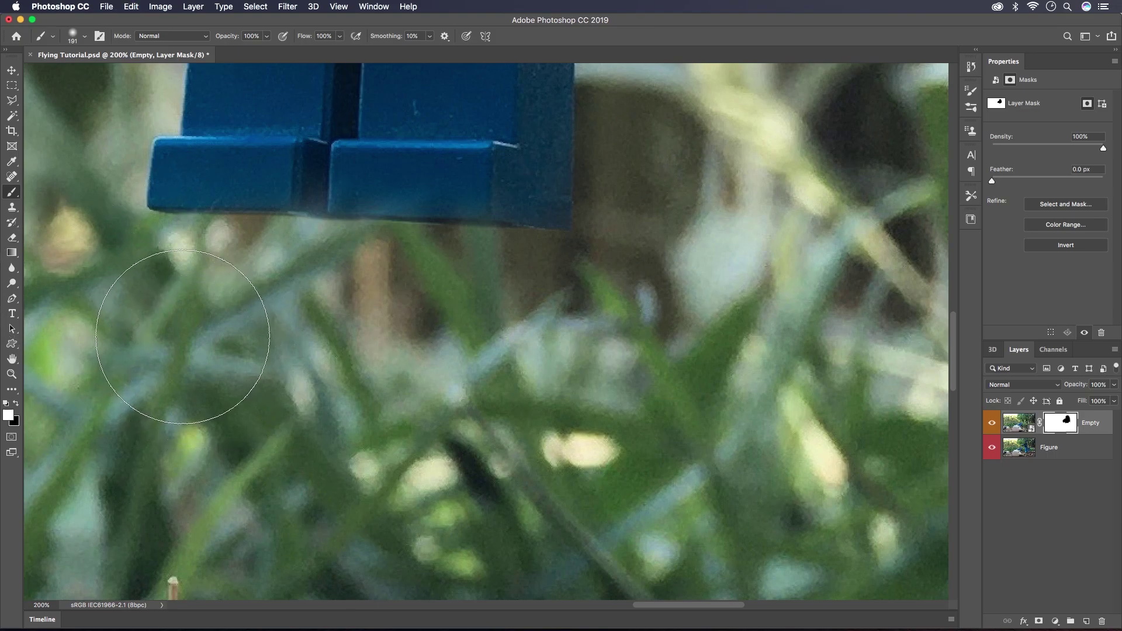
{"action": "left_click_drag", "start_coordinate": [248, 336], "coordinate": [514, 351]}
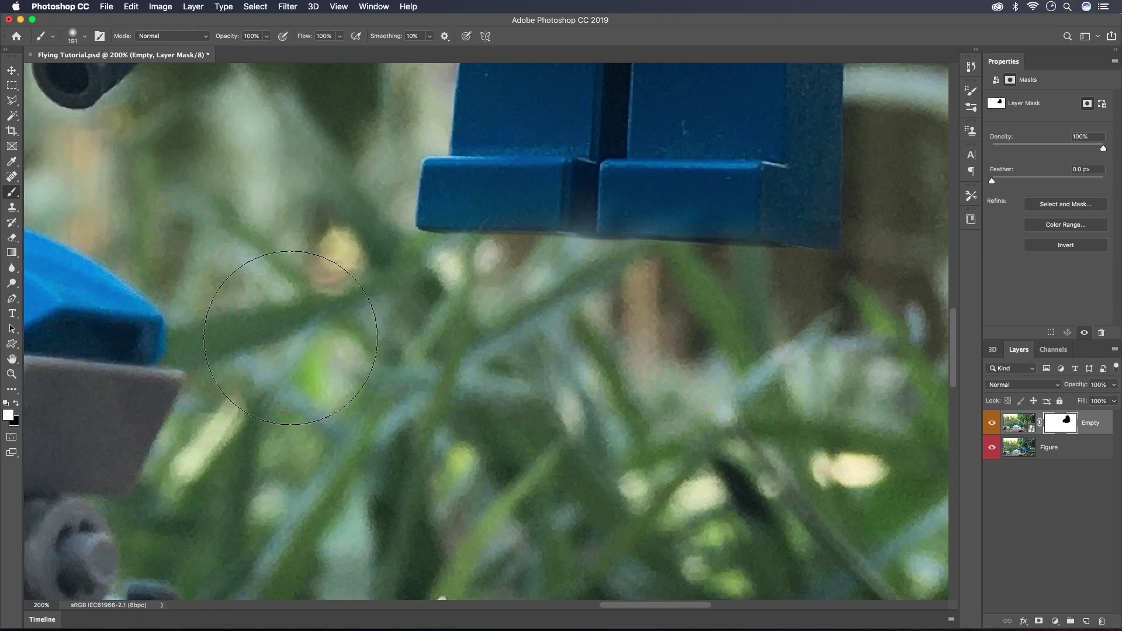
{"action": "key", "text": "super+0"}
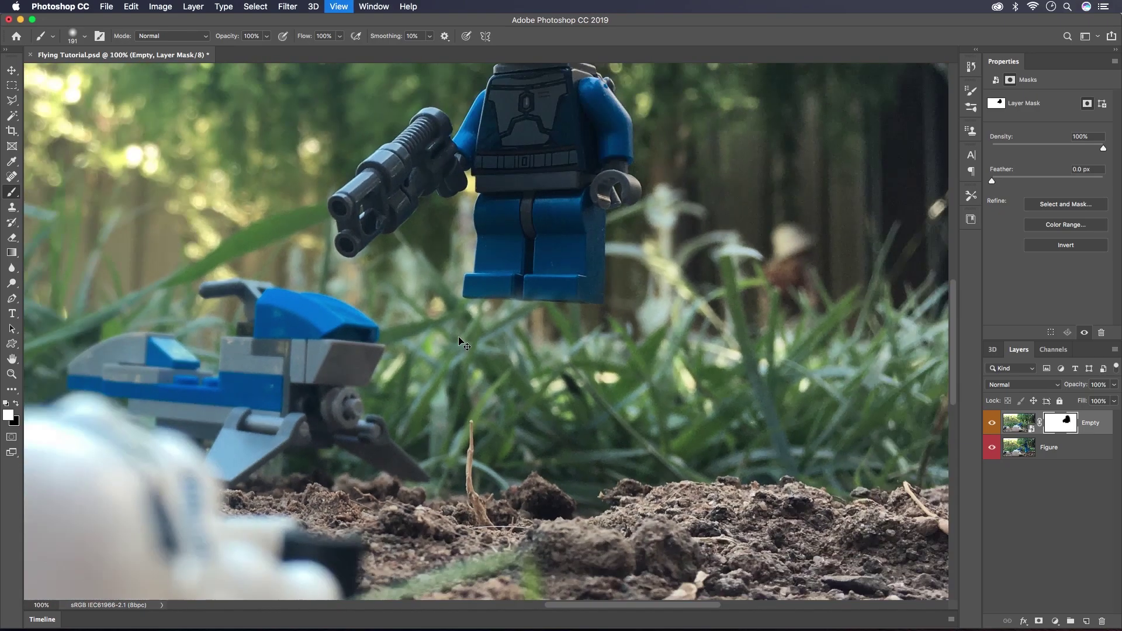
Zoom in on the legs and touch up their bottom edge with a 44 px brush, alternating black and white
{"action": "key", "text": "super+minus"}
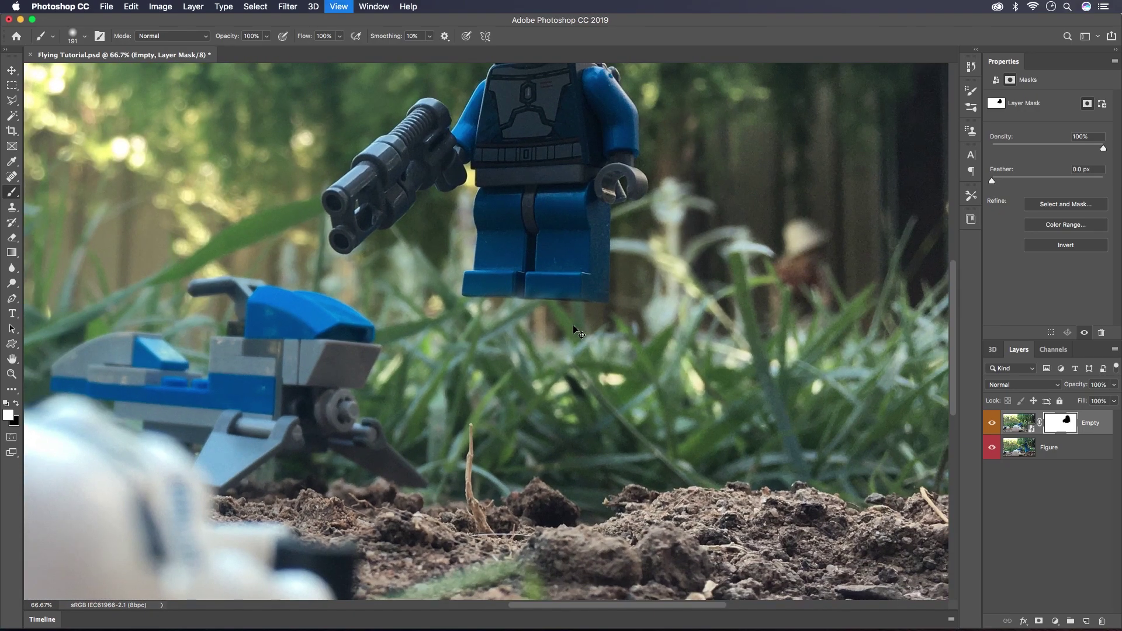
{"action": "key", "text": "super+plus"}
{"action": "key", "text": "super+plus"}
{"action": "right_click", "coordinate": [602, 246]}
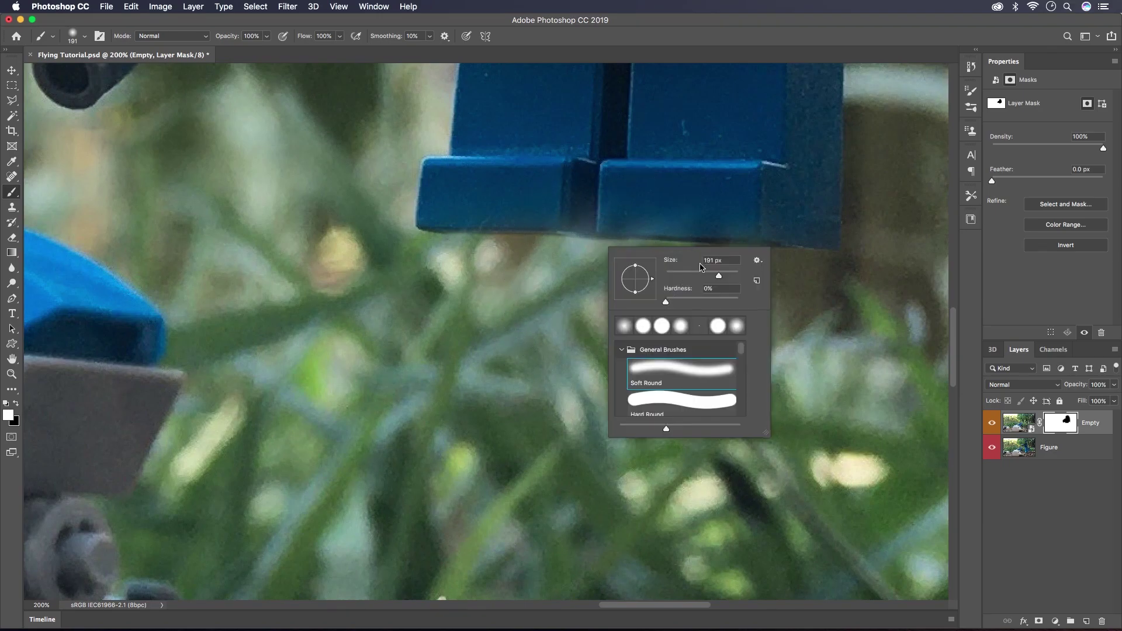
{"action": "left_click", "coordinate": [684, 275]}
{"action": "left_click_drag", "start_coordinate": [556, 205], "coordinate": [574, 209]}
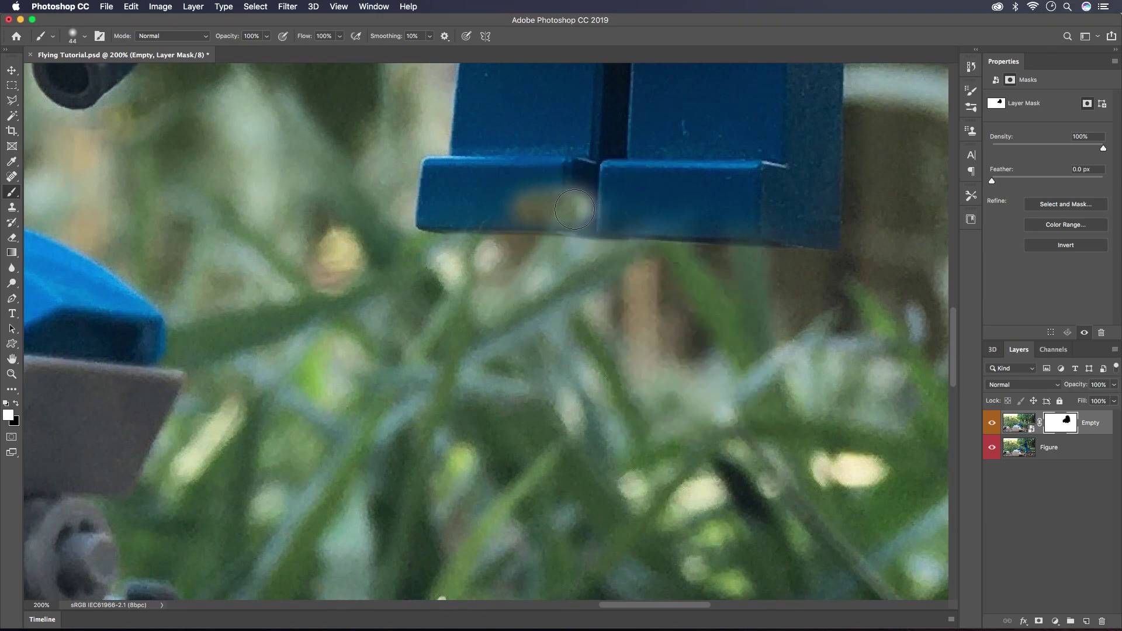
{"action": "key", "text": "super+z"}
{"action": "key", "text": "x"}
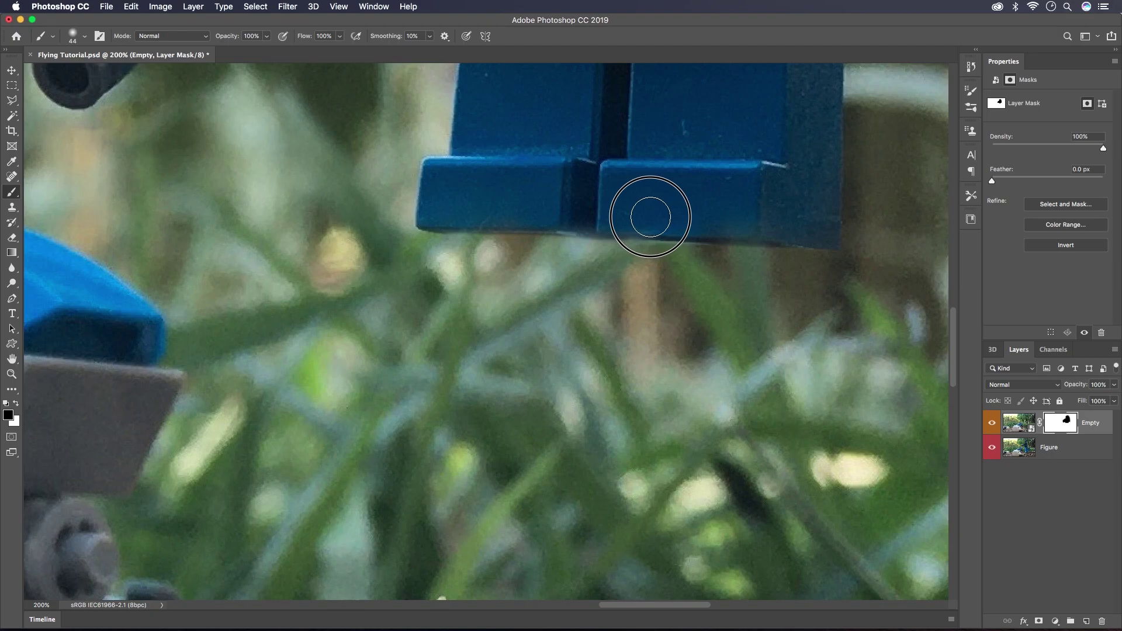
{"action": "left_click_drag", "start_coordinate": [650, 217], "coordinate": [748, 216]}
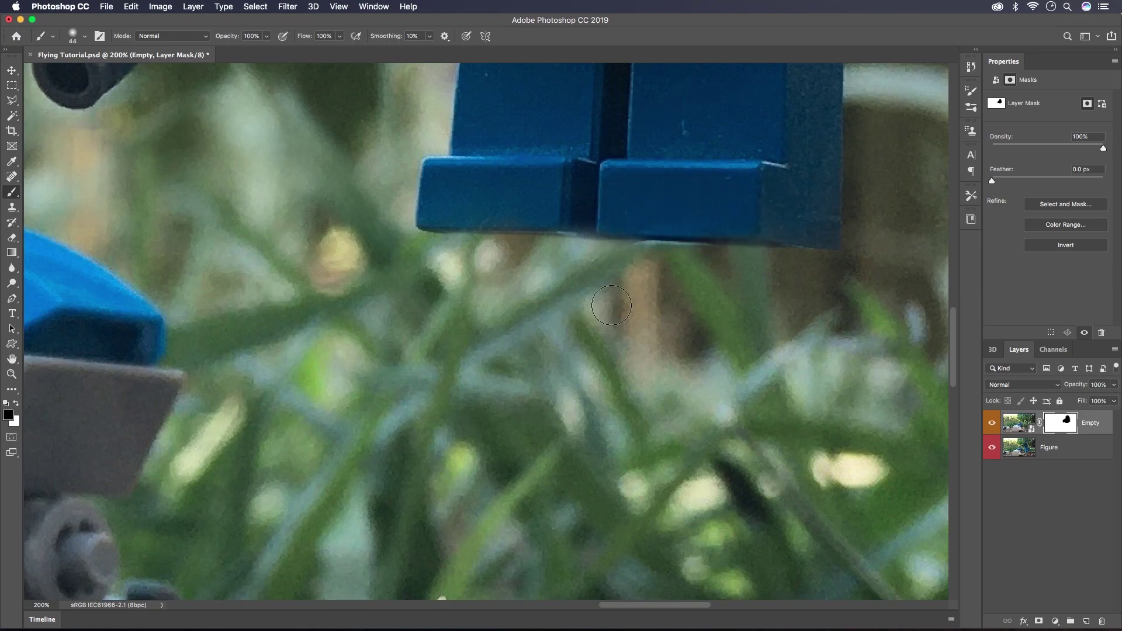
{"action": "key", "text": "x"}
{"action": "mouse_move", "coordinate": [632, 255]}
{"action": "left_mouse_down"}
{"action": "mouse_move", "coordinate": [709, 265]}
{"action": "mouse_move", "coordinate": [648, 263]}
{"action": "mouse_move", "coordinate": [693, 258]}
{"action": "left_mouse_up"}
Adjust brush hardness, restore the legs' lower edge in black, and zoom out to the whole image
{"action": "right_click", "coordinate": [648, 238]}
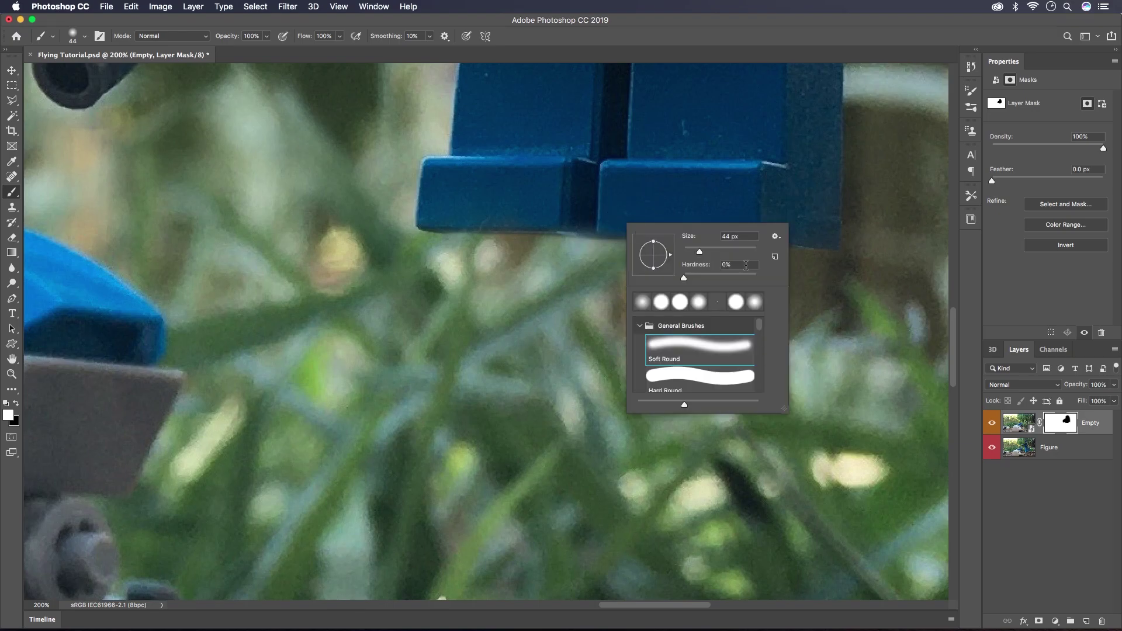
{"action": "left_click", "coordinate": [746, 264]}
{"action": "left_click", "coordinate": [610, 182]}
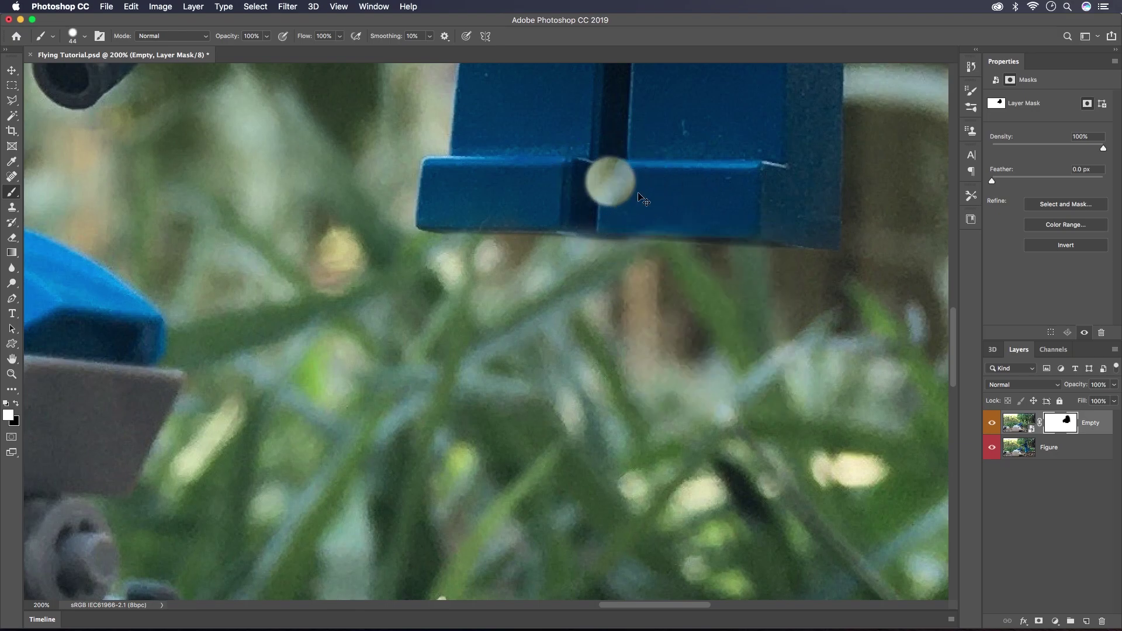
{"action": "key", "text": "super+z"}
{"action": "key", "text": "x"}
{"action": "mouse_move", "coordinate": [722, 211]}
{"action": "left_mouse_down"}
{"action": "mouse_move", "coordinate": [443, 202]}
{"action": "mouse_move", "coordinate": [447, 187]}
{"action": "mouse_move", "coordinate": [485, 181]}
{"action": "mouse_move", "coordinate": [774, 195]}
{"action": "mouse_move", "coordinate": [670, 193]}
{"action": "mouse_move", "coordinate": [744, 182]}
{"action": "mouse_move", "coordinate": [782, 197]}
{"action": "mouse_move", "coordinate": [772, 215]}
{"action": "mouse_move", "coordinate": [786, 218]}
{"action": "mouse_move", "coordinate": [742, 216]}
{"action": "left_mouse_up"}
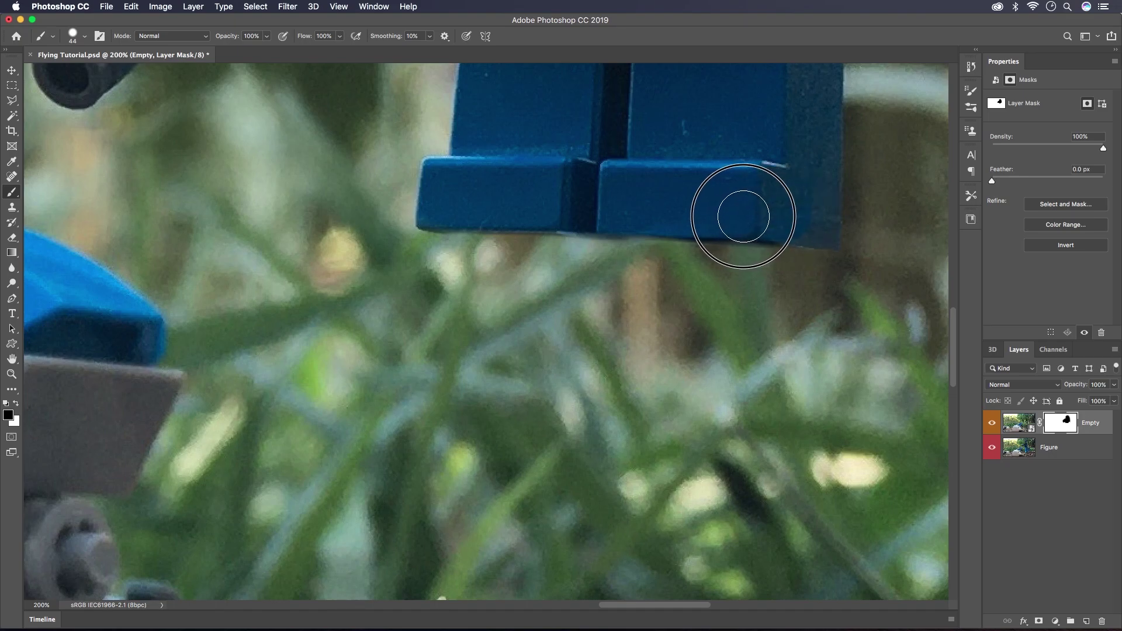
{"action": "key", "text": "super+minus"}
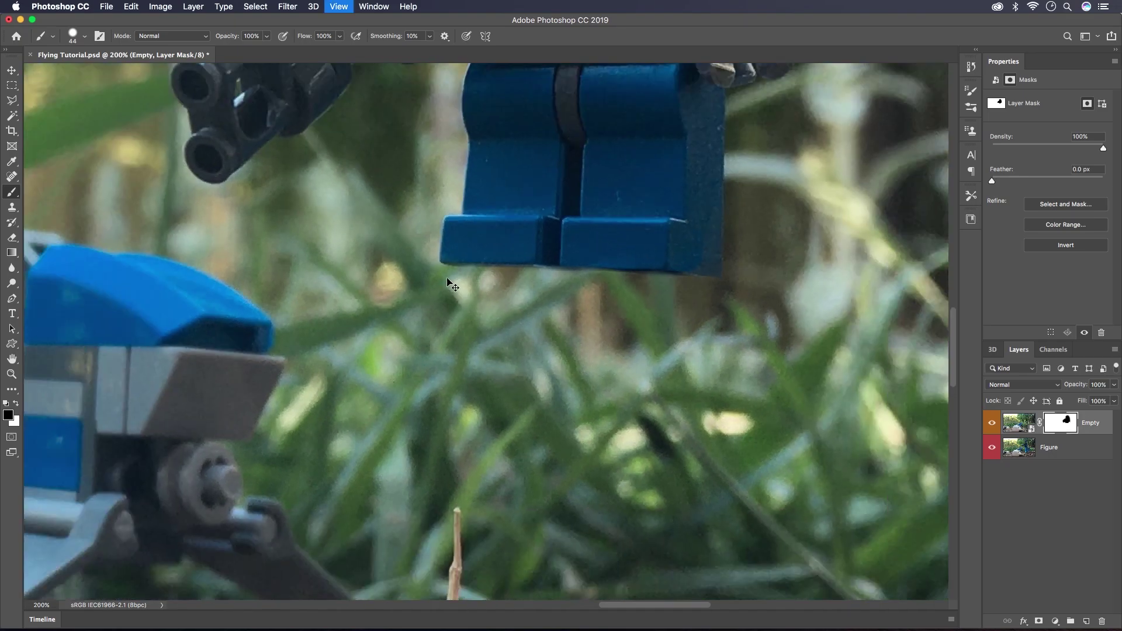
{"action": "key", "text": "super+minus"}
{"action": "key", "text": "super+minus"}
{"action": "key", "text": "super+minus"}
{"action": "key", "text": "super+minus"}
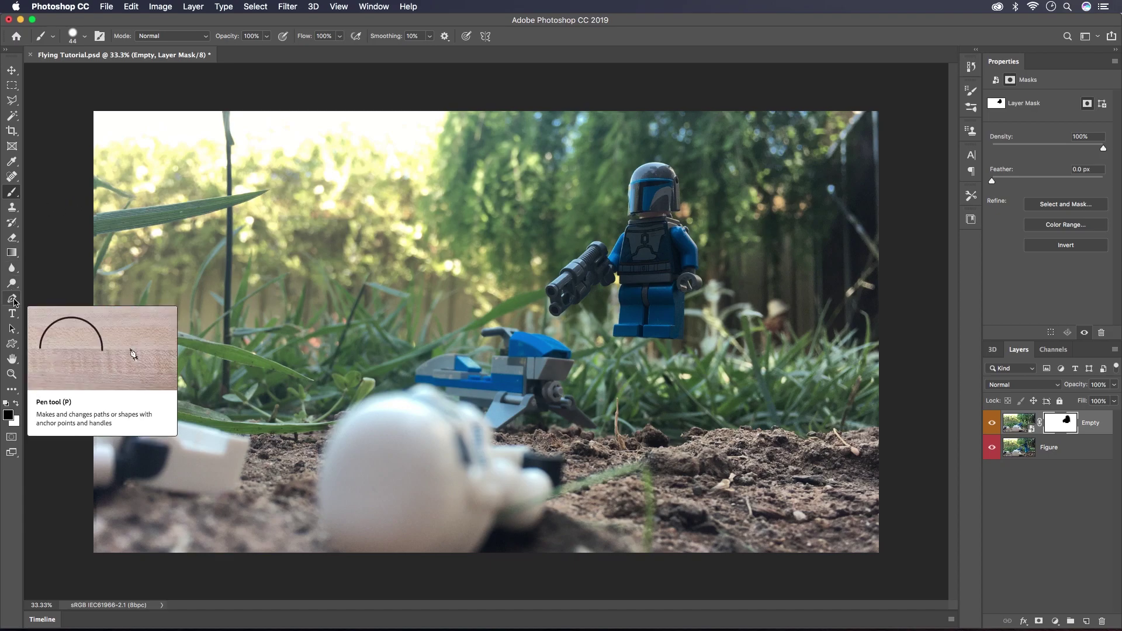
Draw a Pen path from the figure's leg down to a curved anchor on the ground
{"action": "left_click", "coordinate": [13, 300]}
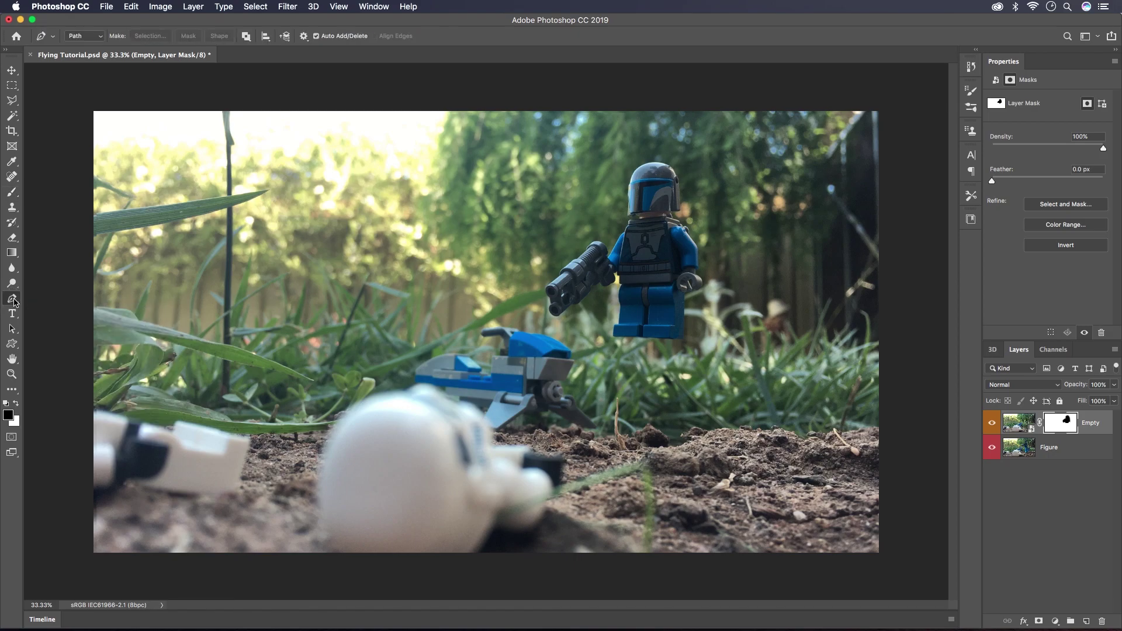
{"action": "left_click", "coordinate": [669, 294]}
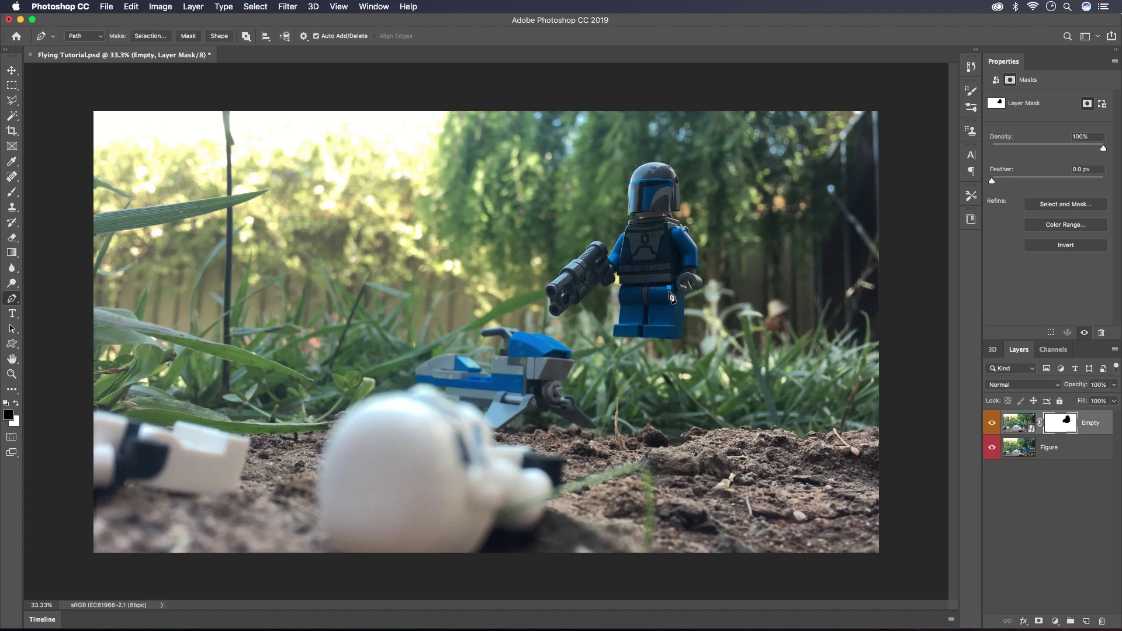
{"action": "left_click", "coordinate": [686, 398]}
{"action": "left_click_drag", "start_coordinate": [687, 403], "coordinate": [701, 430]}
{"action": "left_click", "coordinate": [16, 76]}
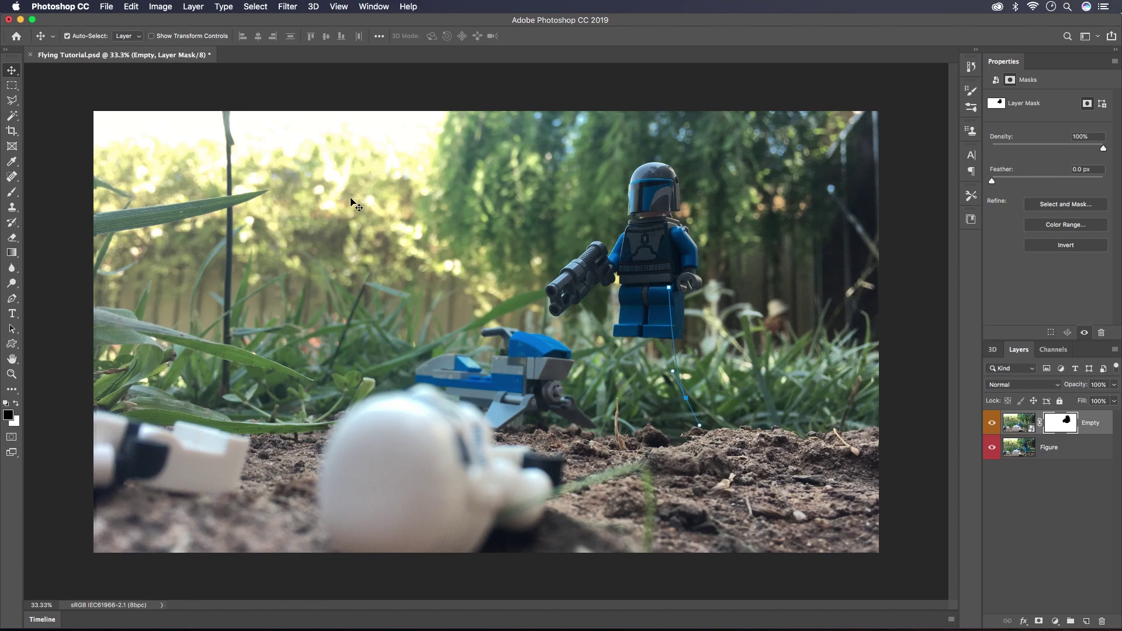
On a new layer, render a Multiple Flames Path Directed flame along the path, then hide the path
{"action": "left_click", "coordinate": [1086, 621]}
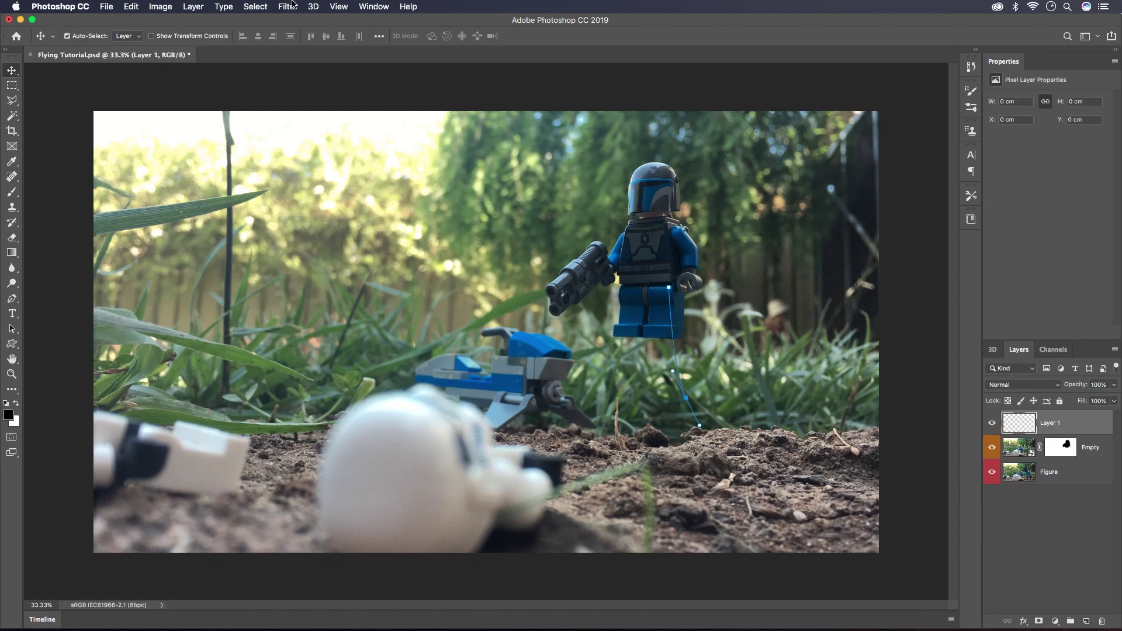
{"action": "left_click", "coordinate": [290, 6]}
{"action": "mouse_move", "coordinate": [343, 203]}
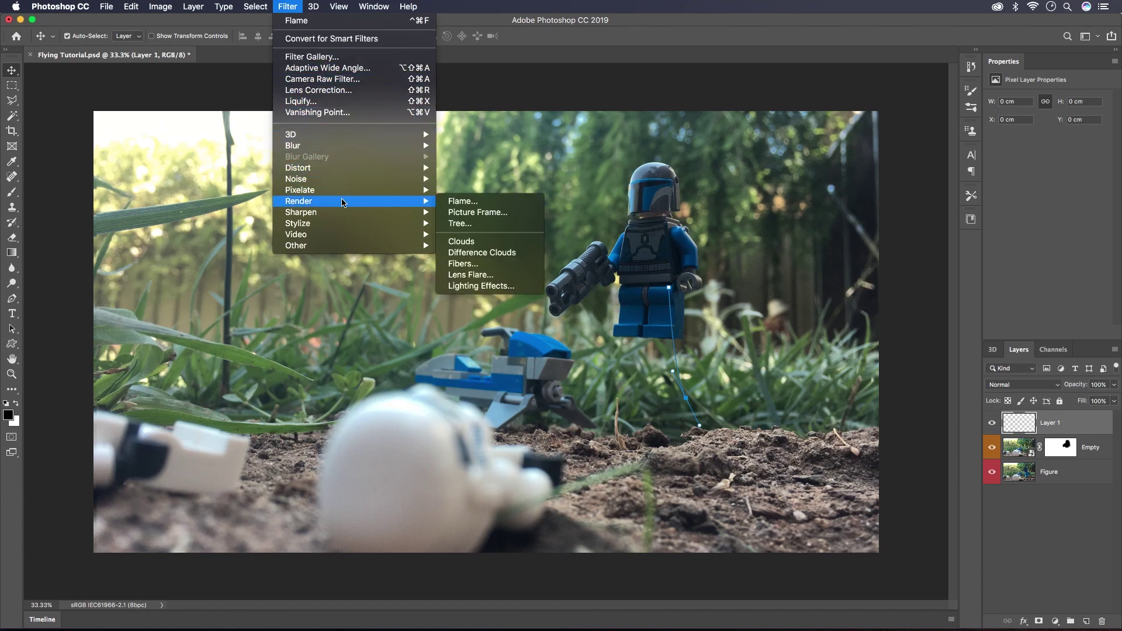
{"action": "left_click", "coordinate": [451, 205]}
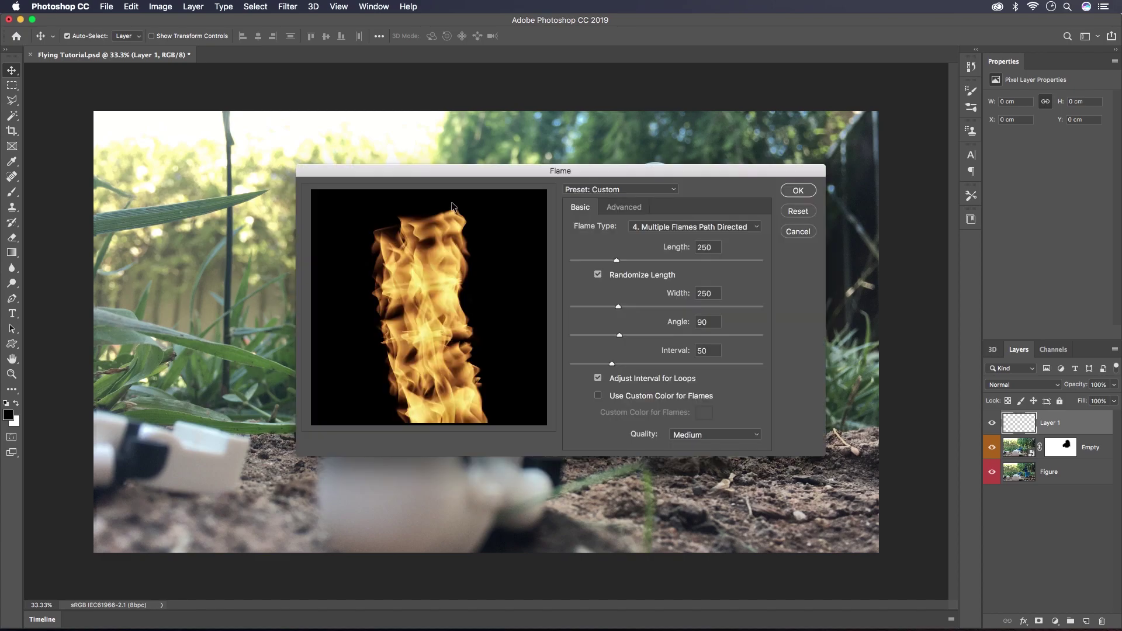
{"action": "left_click", "coordinate": [700, 229]}
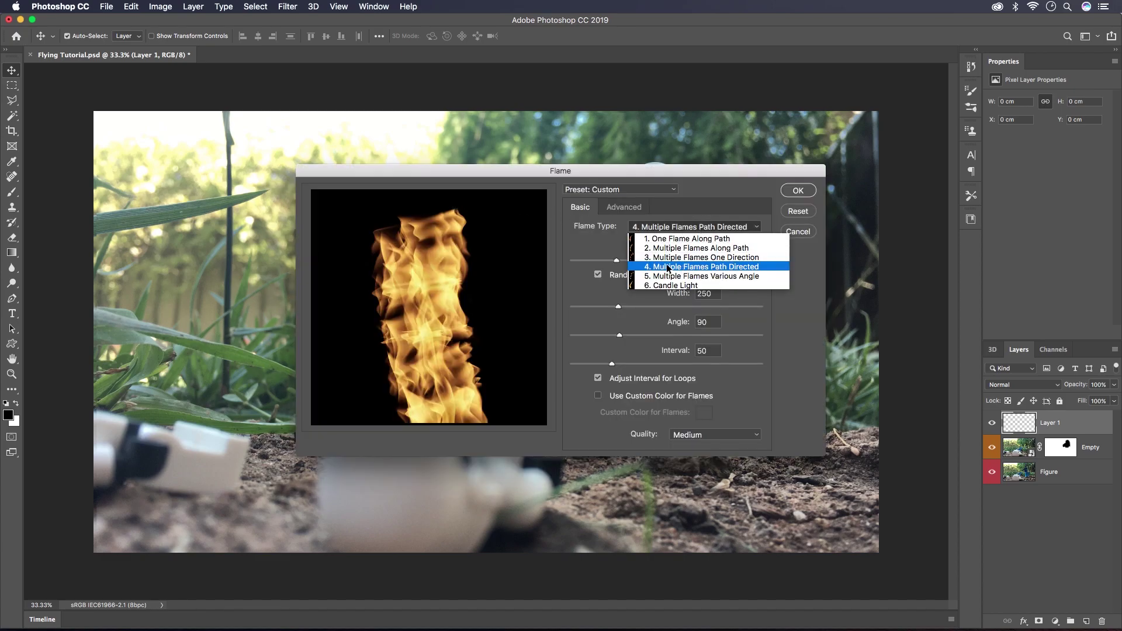
{"action": "left_click", "coordinate": [591, 244]}
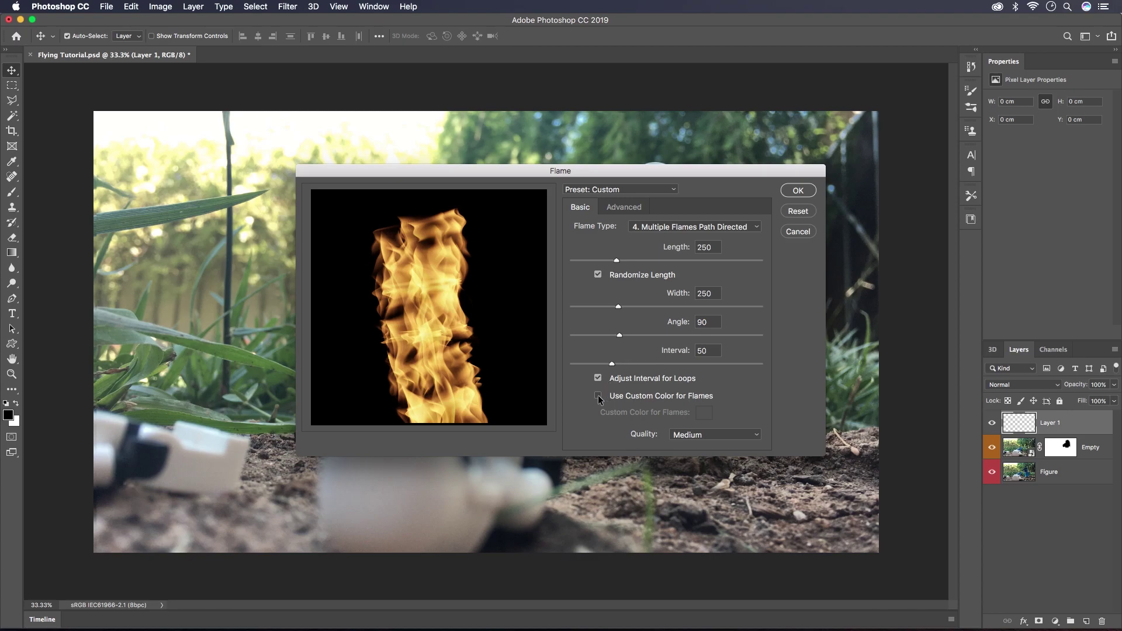
{"action": "left_click", "coordinate": [663, 393]}
{"action": "left_click", "coordinate": [615, 208]}
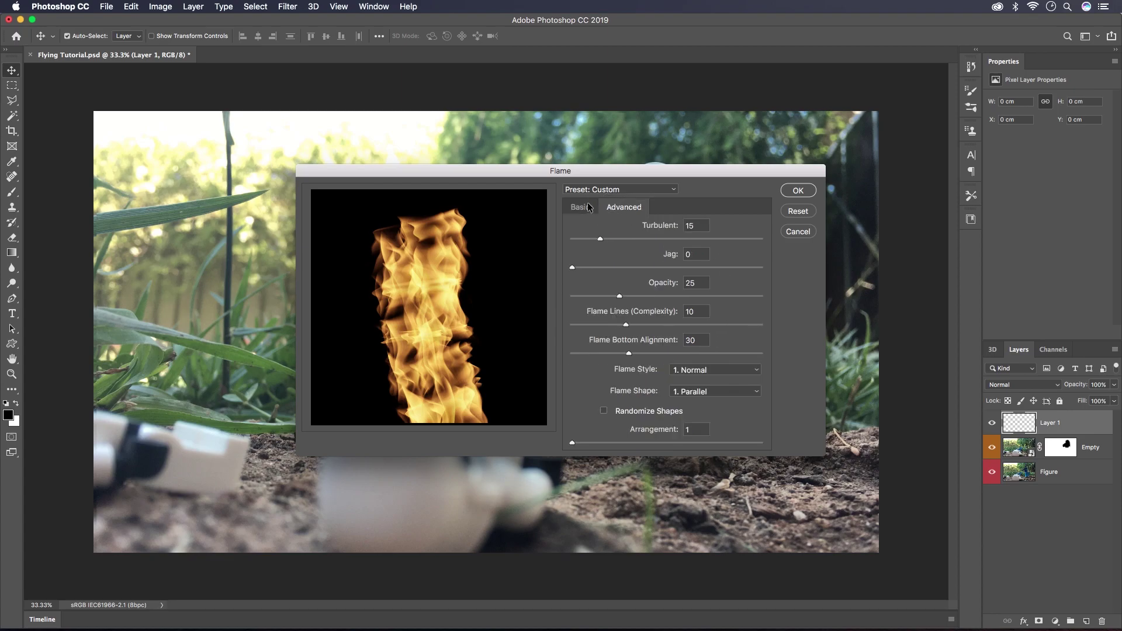
{"action": "left_click", "coordinate": [589, 207]}
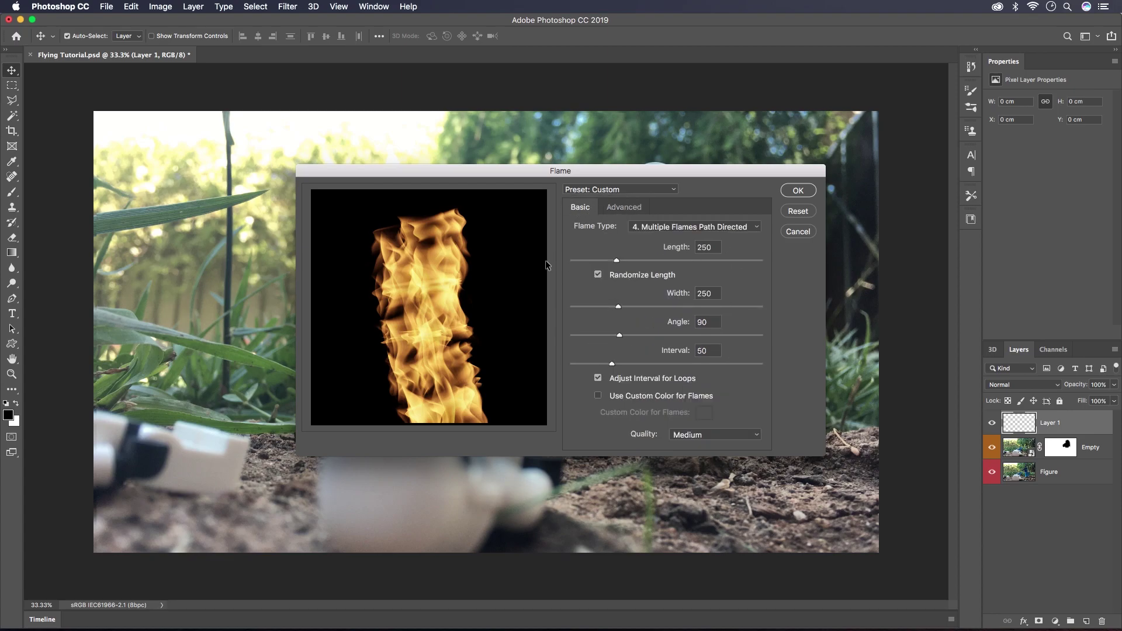
{"action": "left_click", "coordinate": [803, 191]}
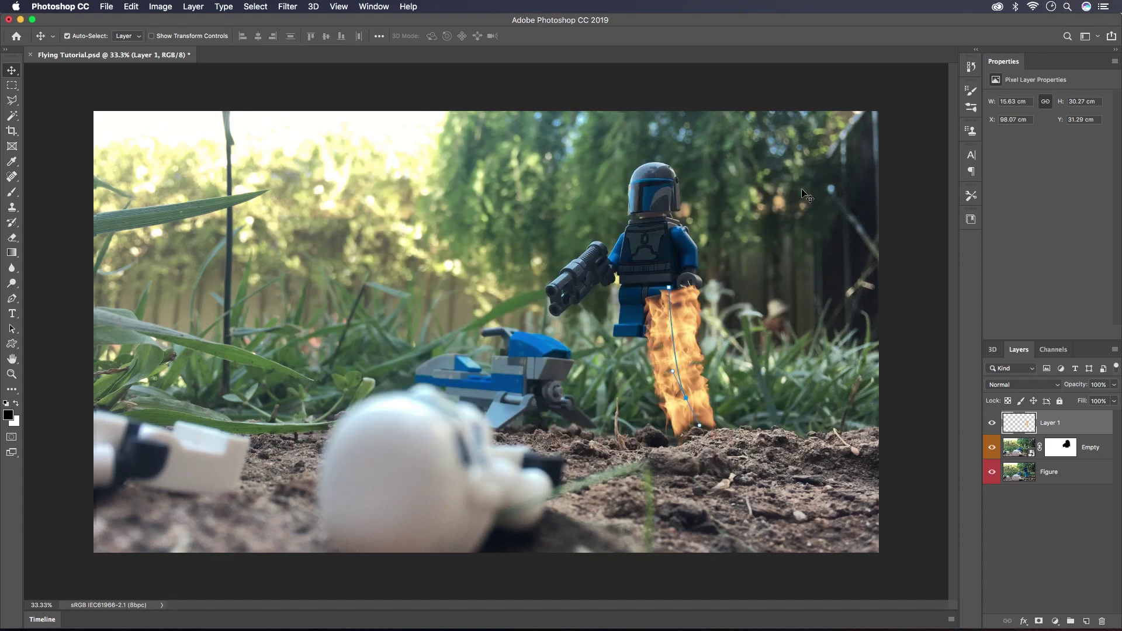
{"action": "left_click", "coordinate": [686, 329]}
Move the flame layer slightly left and delete the guide path
{"action": "mouse_move", "coordinate": [689, 375]}
{"action": "left_mouse_down"}
{"action": "mouse_move", "coordinate": [666, 366]}
{"action": "mouse_move", "coordinate": [681, 373]}
{"action": "left_mouse_up"}
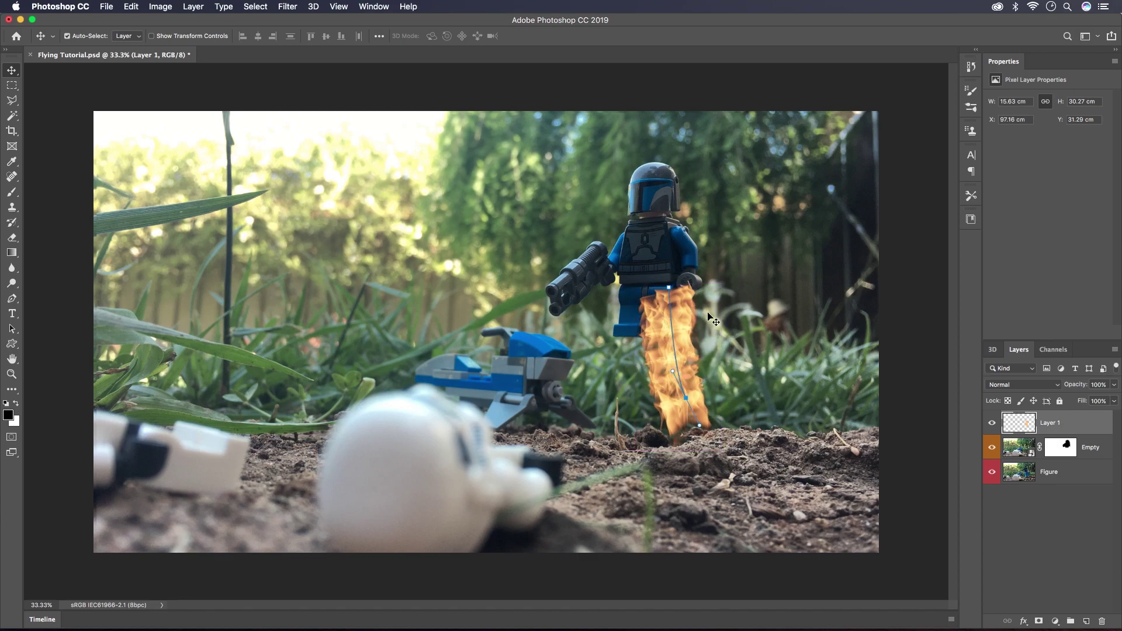
{"action": "key", "text": "p"}
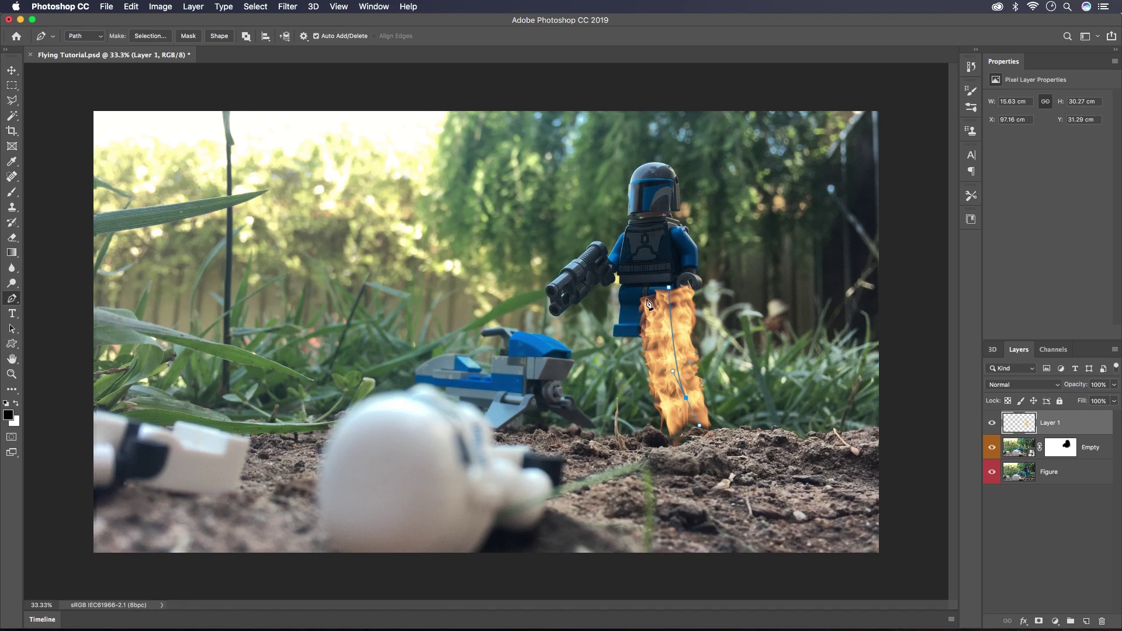
{"action": "key", "text": "Escape"}
{"action": "key", "text": "v"}
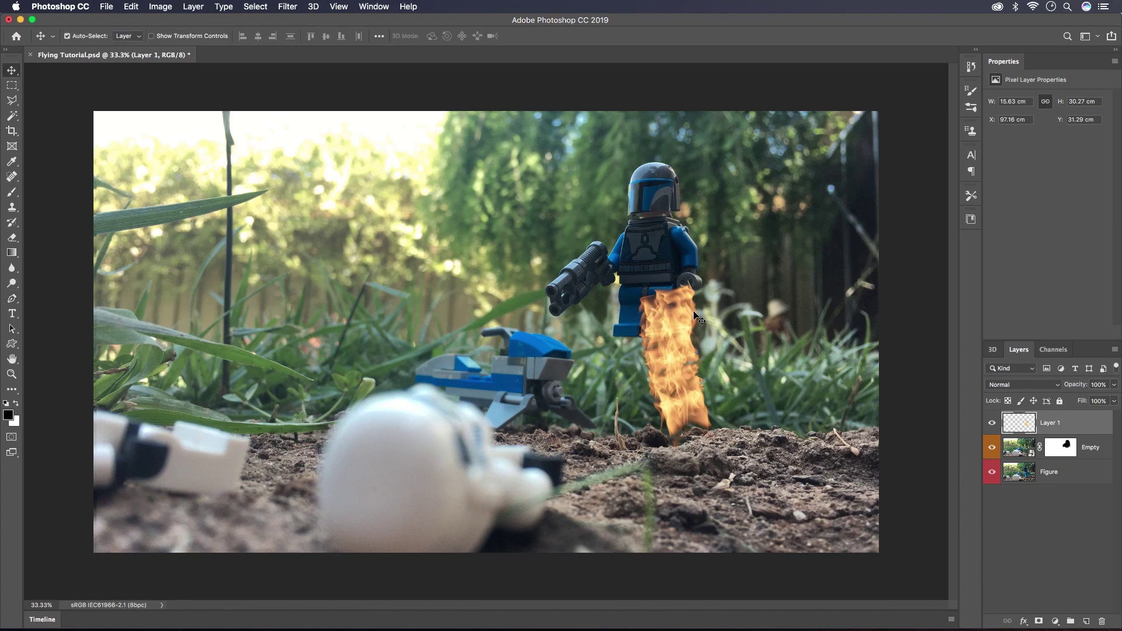
Zoom in on the flame's top, nudge it left under the hip, then zoom back out
{"action": "left_click_drag", "start_coordinate": [498, 301], "coordinate": [359, 370]}
{"action": "key", "text": "super+equal"}
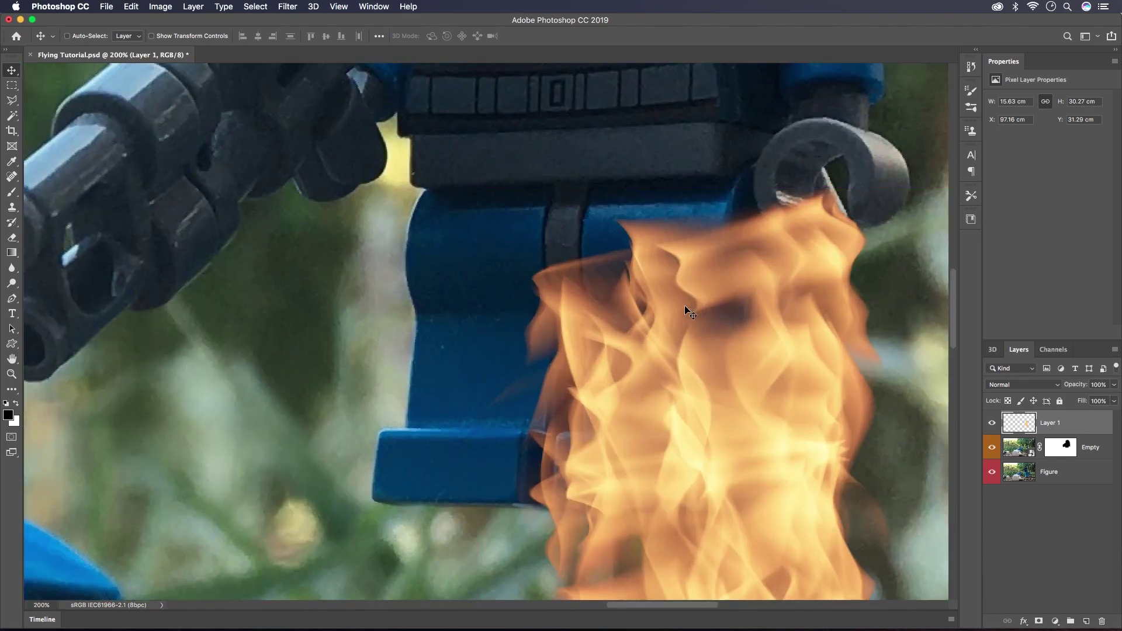
{"action": "key", "text": "super+equal"}
{"action": "left_click_drag", "start_coordinate": [764, 308], "coordinate": [218, 388]}
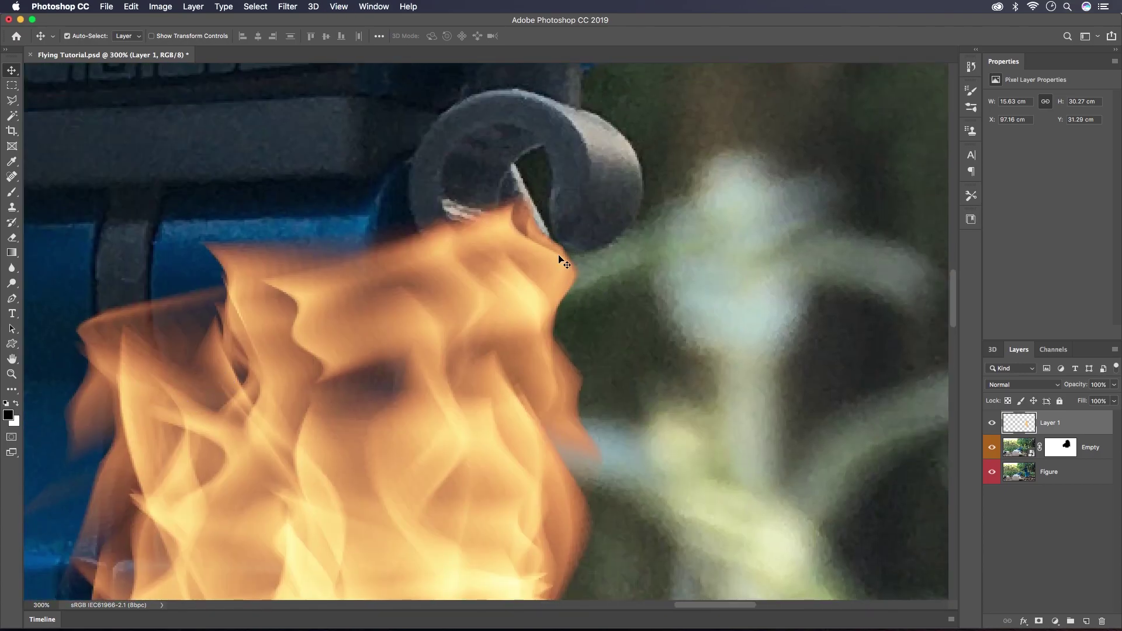
{"action": "left_click_drag", "start_coordinate": [505, 314], "coordinate": [492, 318]}
{"action": "key", "text": "super+minus"}
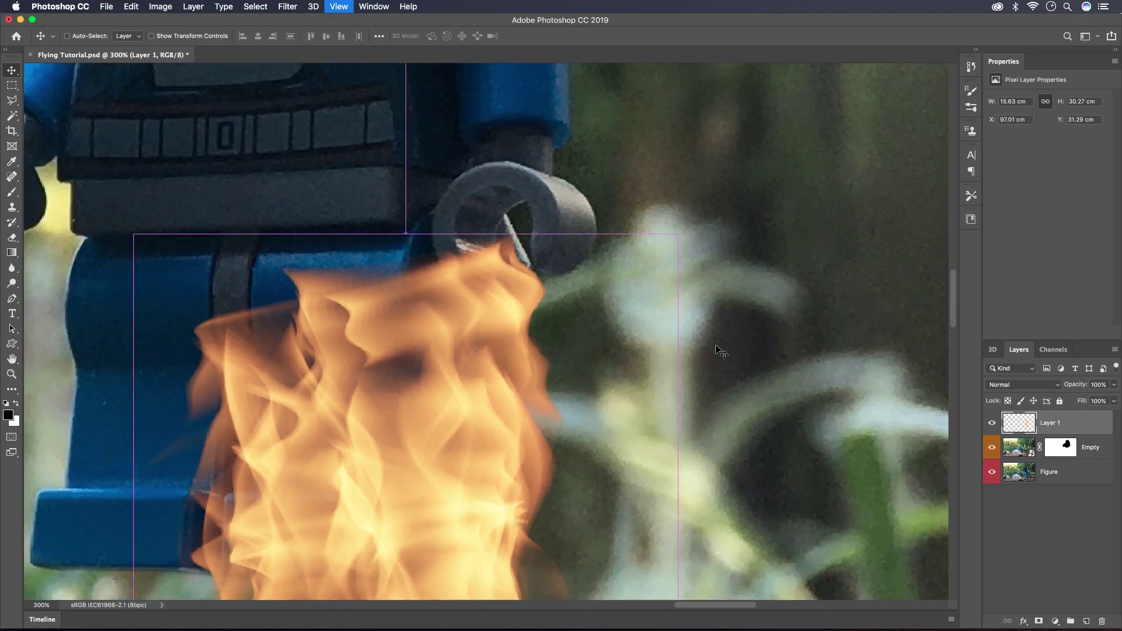
{"action": "key", "text": "super+minus"}
{"action": "key", "text": "super+minus"}
{"action": "key", "text": "super+minus"}
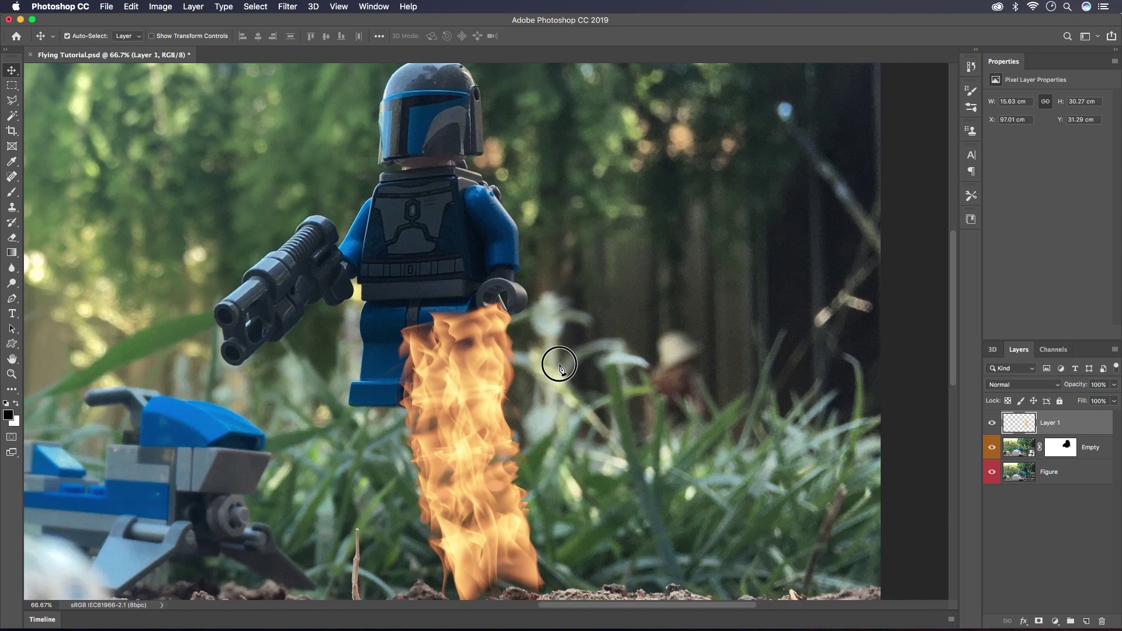
{"action": "left_click_drag", "start_coordinate": [559, 367], "coordinate": [668, 342]}
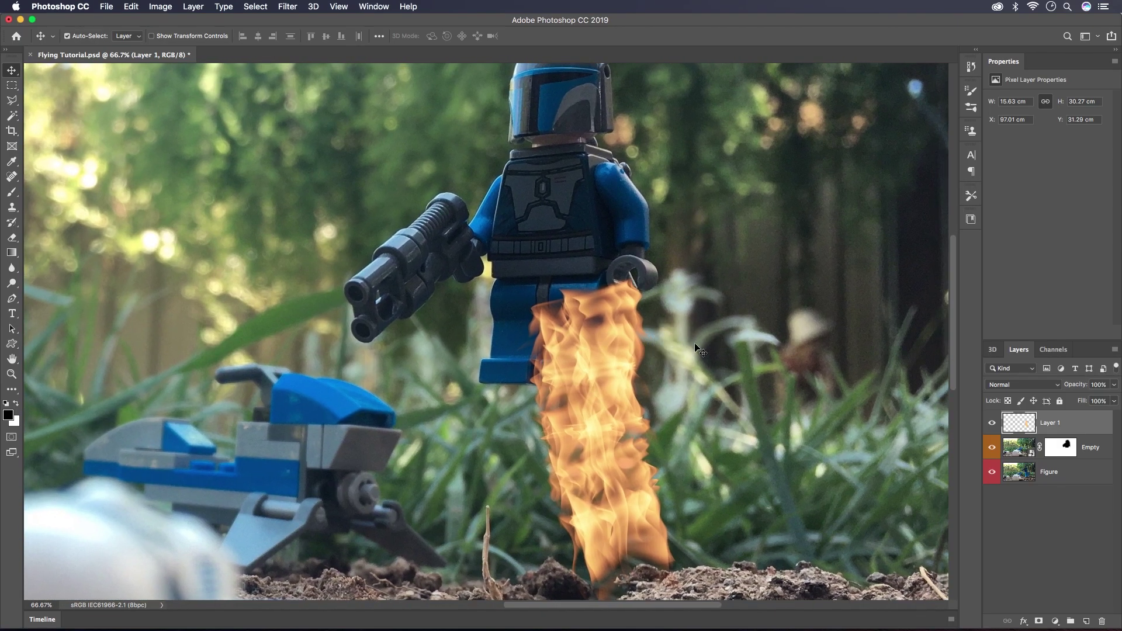
Add a mask to Layer 1 and paint black to hide the flame over the legs
{"action": "left_click", "coordinate": [1039, 622]}
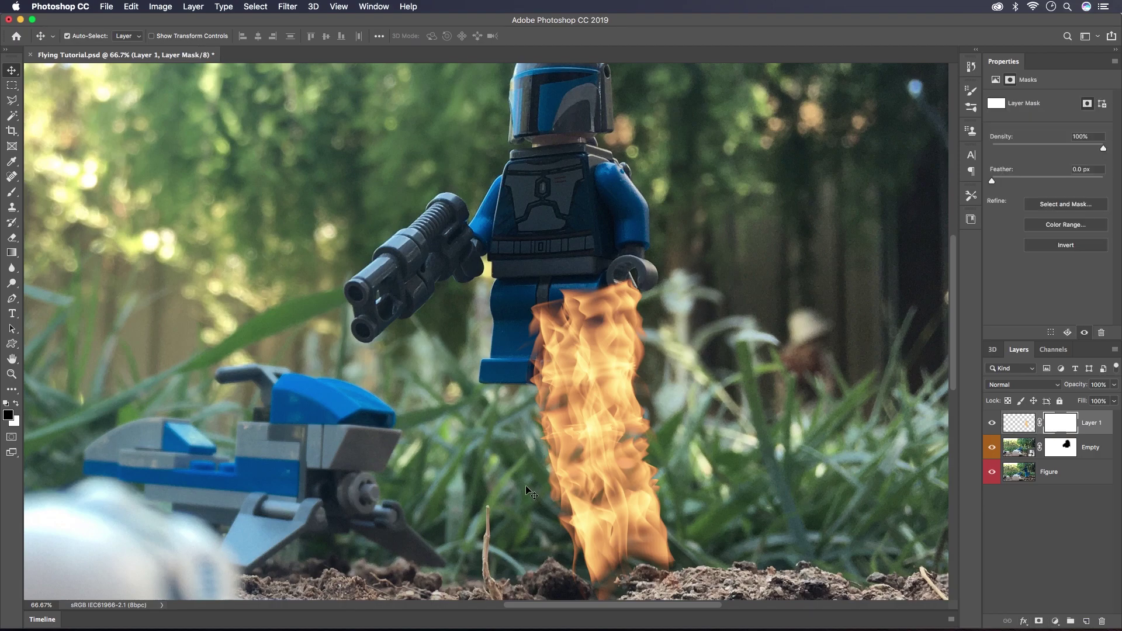
{"action": "key", "text": "b"}
{"action": "mouse_move", "coordinate": [556, 319]}
{"action": "left_mouse_down"}
{"action": "mouse_move", "coordinate": [561, 361]}
{"action": "mouse_move", "coordinate": [526, 374]}
{"action": "mouse_move", "coordinate": [590, 376]}
{"action": "mouse_move", "coordinate": [579, 293]}
{"action": "mouse_move", "coordinate": [568, 338]}
{"action": "mouse_move", "coordinate": [614, 287]}
{"action": "mouse_move", "coordinate": [603, 353]}
{"action": "mouse_move", "coordinate": [584, 335]}
{"action": "mouse_move", "coordinate": [595, 352]}
{"action": "mouse_move", "coordinate": [712, 374]}
{"action": "mouse_move", "coordinate": [530, 337]}
{"action": "left_mouse_up"}
{"action": "left_click", "coordinate": [572, 346], "text": "super"}
{"action": "left_click_drag", "start_coordinate": [1079, 385], "coordinate": [1047, 385]}
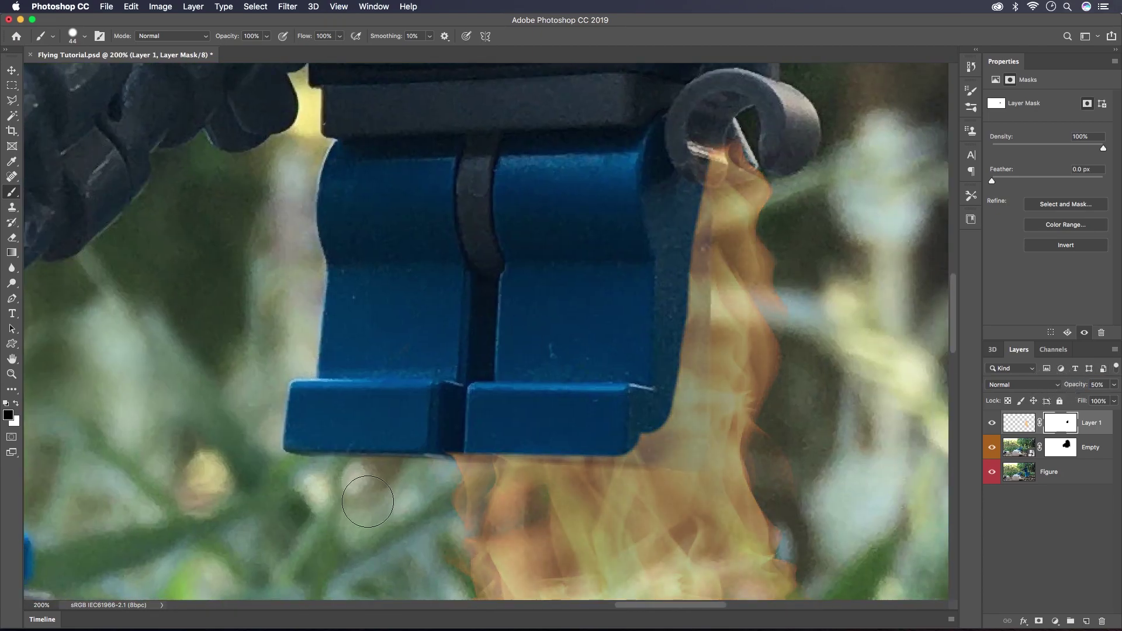
{"action": "mouse_move", "coordinate": [462, 435]}
{"action": "left_mouse_down"}
{"action": "mouse_move", "coordinate": [701, 451]}
{"action": "mouse_move", "coordinate": [701, 117]}
{"action": "left_mouse_up"}
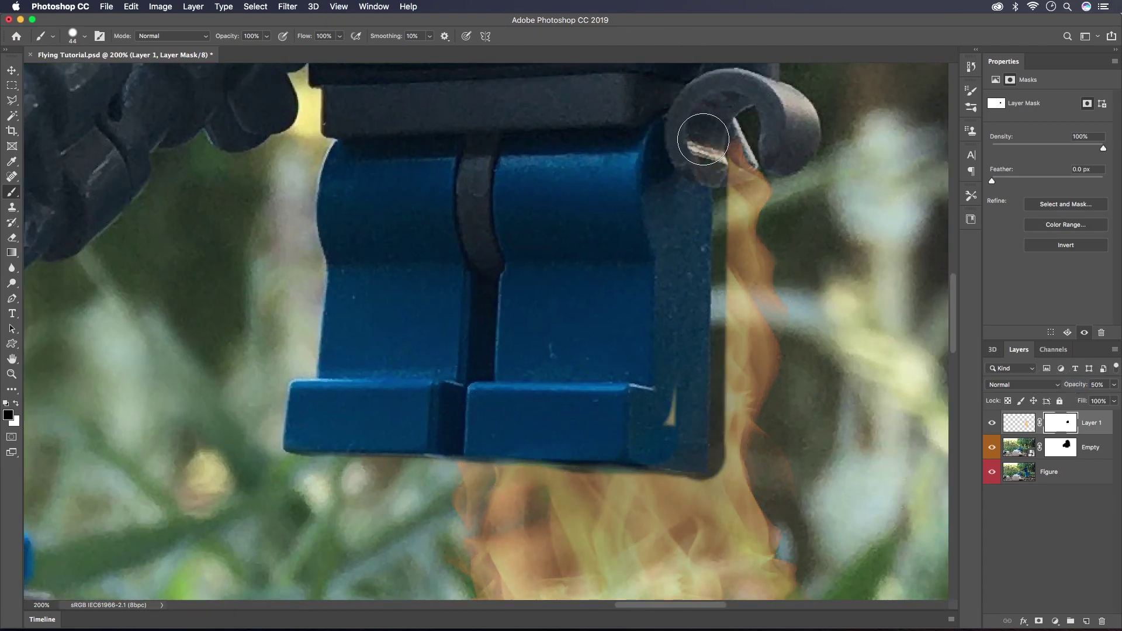
{"action": "left_click_drag", "start_coordinate": [1073, 385], "coordinate": [1093, 384]}
With a 14 px white brush, reveal the flame along the leg's right edge
{"action": "right_click", "coordinate": [565, 461]}
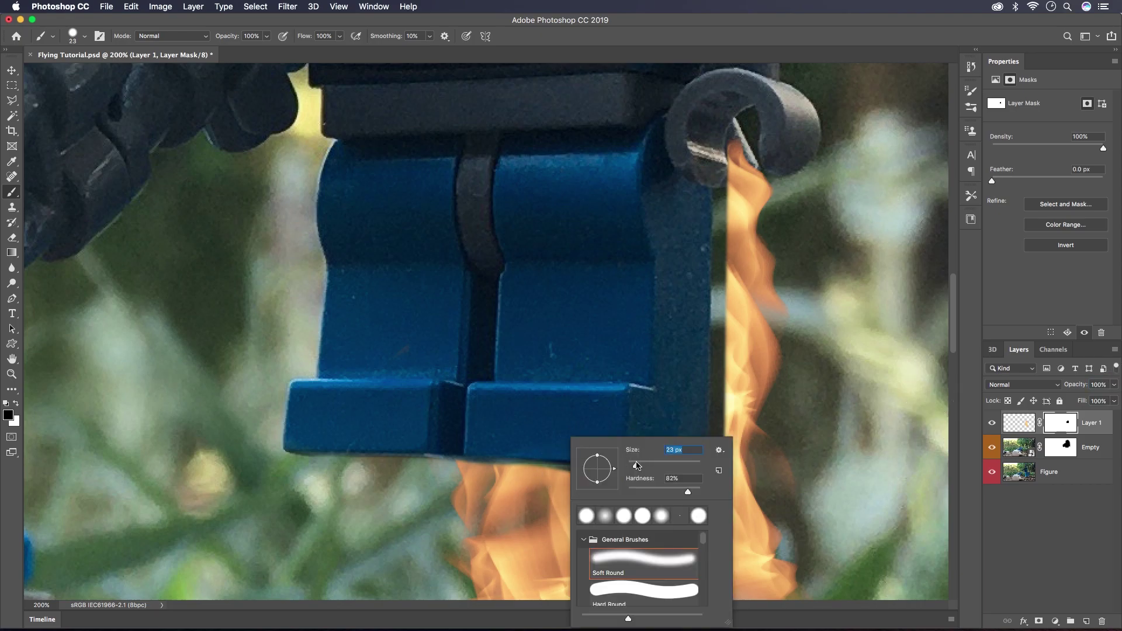
{"action": "left_click_drag", "start_coordinate": [639, 466], "coordinate": [634, 465]}
{"action": "key", "text": "Return"}
{"action": "key", "text": "x"}
{"action": "left_click", "coordinate": [720, 197]}
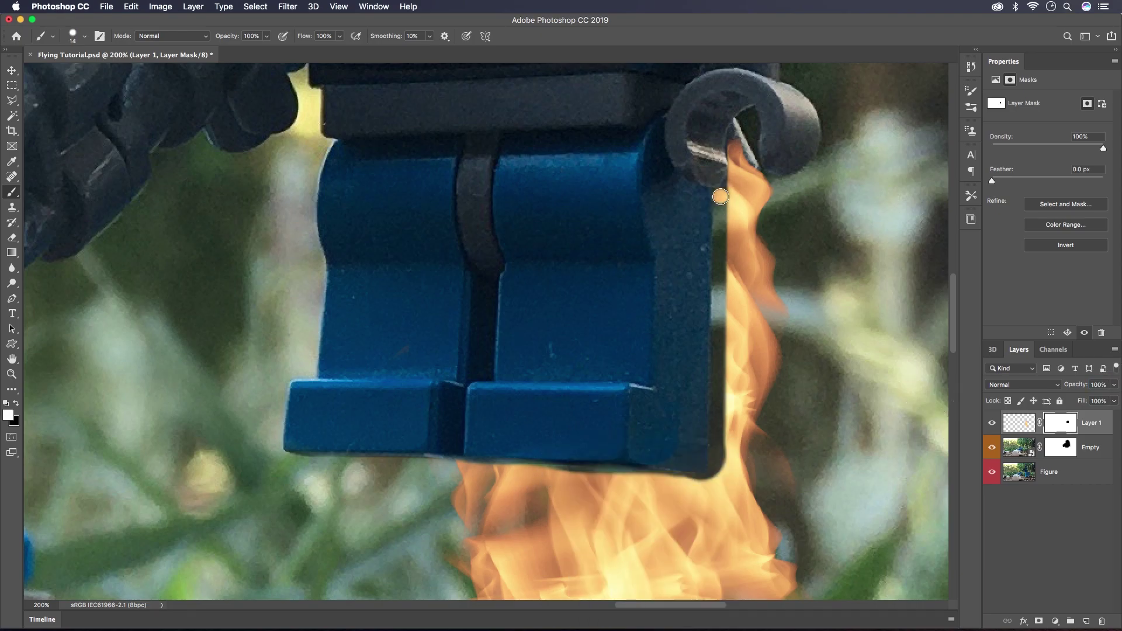
{"action": "left_click", "coordinate": [716, 479], "text": "shift"}
{"action": "left_click", "coordinate": [731, 180], "text": "shift"}
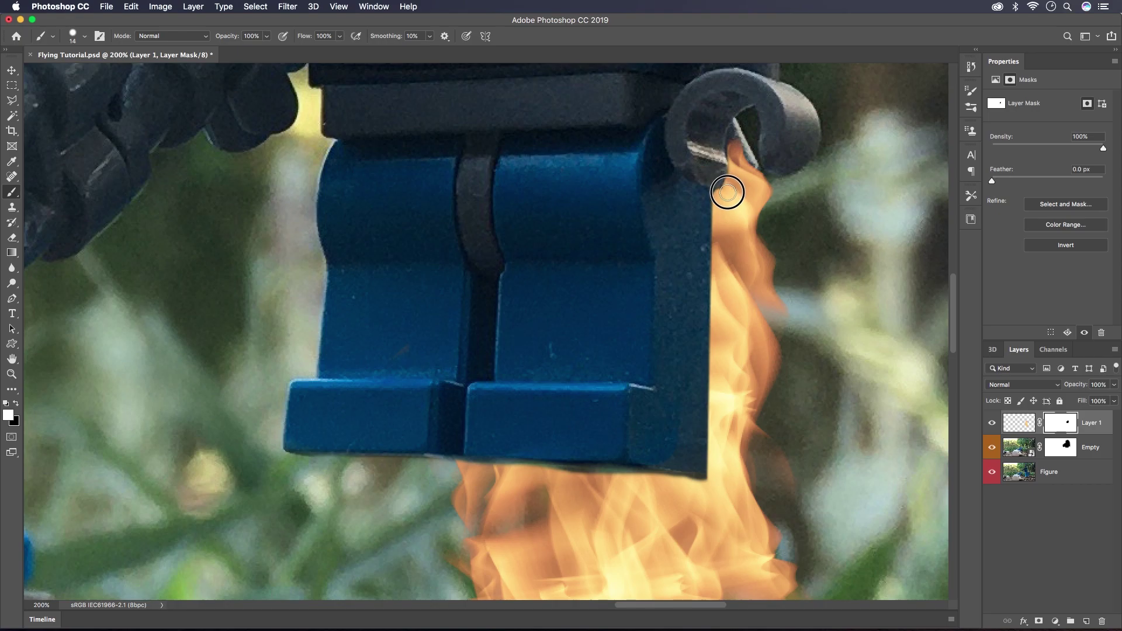
Soften the flame over the leg's bottom edge with a 51 px brush and zoom out
{"action": "right_click", "coordinate": [705, 496]}
{"action": "left_click_drag", "start_coordinate": [762, 478], "coordinate": [789, 478]}
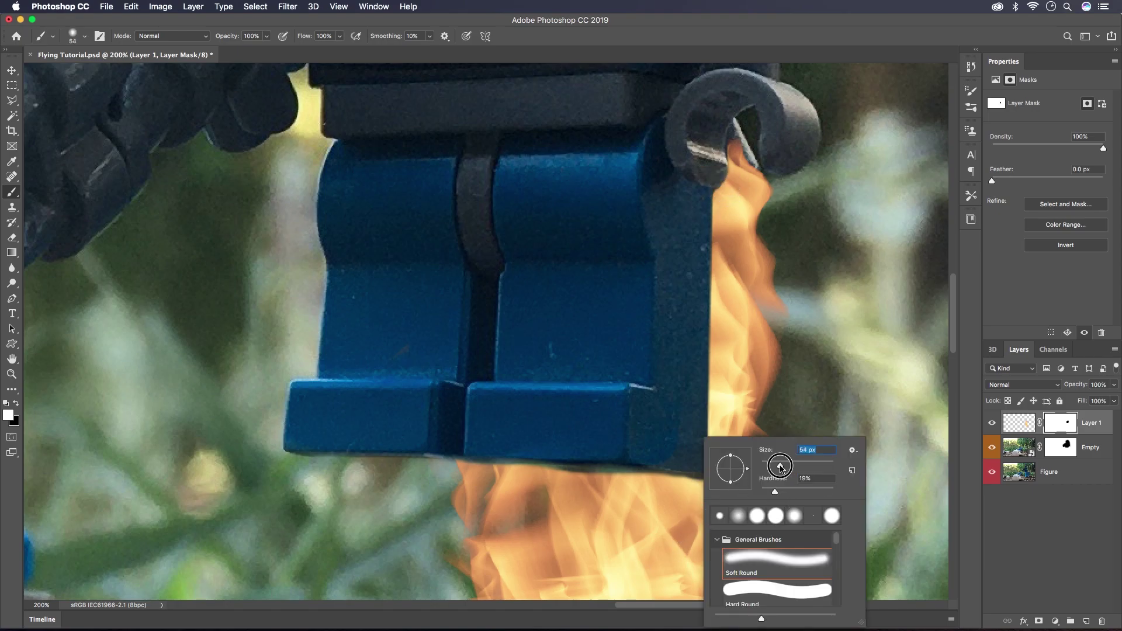
{"action": "key", "text": "Return"}
{"action": "mouse_move", "coordinate": [698, 503]}
{"action": "left_mouse_down"}
{"action": "mouse_move", "coordinate": [484, 503]}
{"action": "mouse_move", "coordinate": [487, 484]}
{"action": "mouse_move", "coordinate": [729, 500]}
{"action": "mouse_move", "coordinate": [541, 514]}
{"action": "mouse_move", "coordinate": [587, 493]}
{"action": "left_mouse_up"}
{"action": "key", "text": "super+minus"}
{"action": "key", "text": "super+minus"}
{"action": "key", "text": "super+minus"}
{"action": "key", "text": "super+minus"}
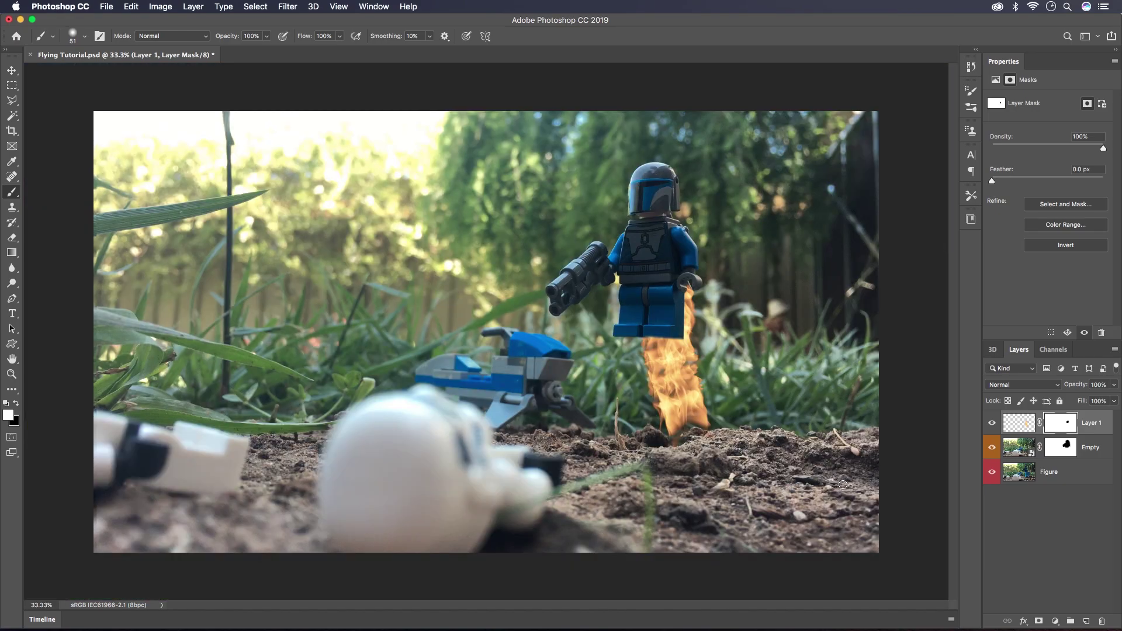
On a new layer, draw a straight white bolt from blaster to speeder with a 94 px hard brush
{"action": "left_click", "coordinate": [1086, 621]}
{"action": "key", "text": "x"}
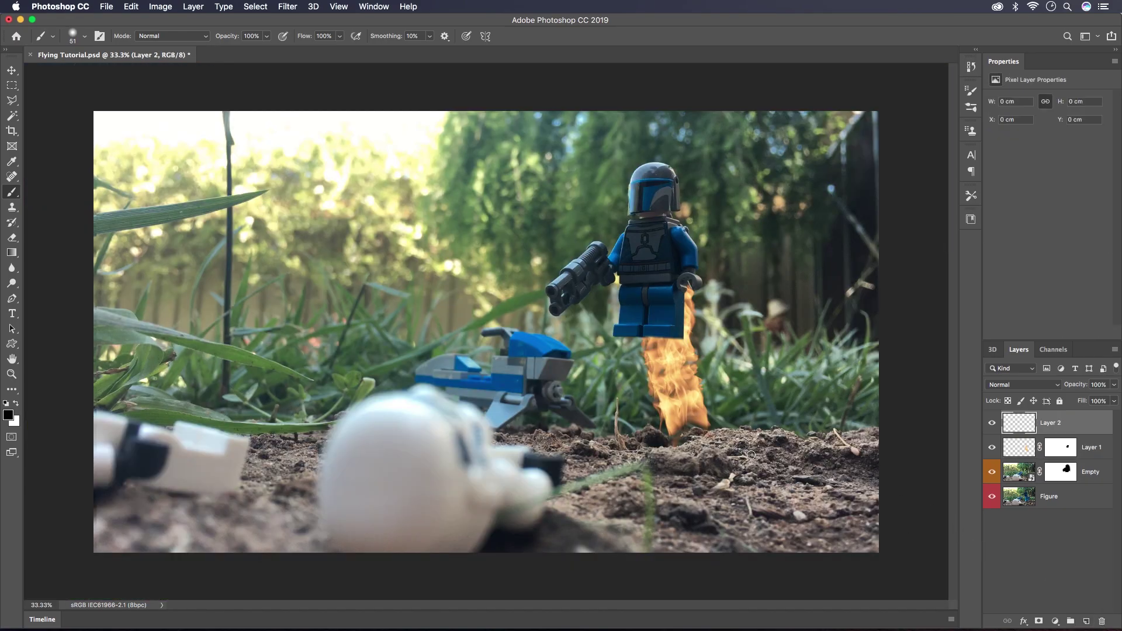
{"action": "right_click", "coordinate": [535, 316]}
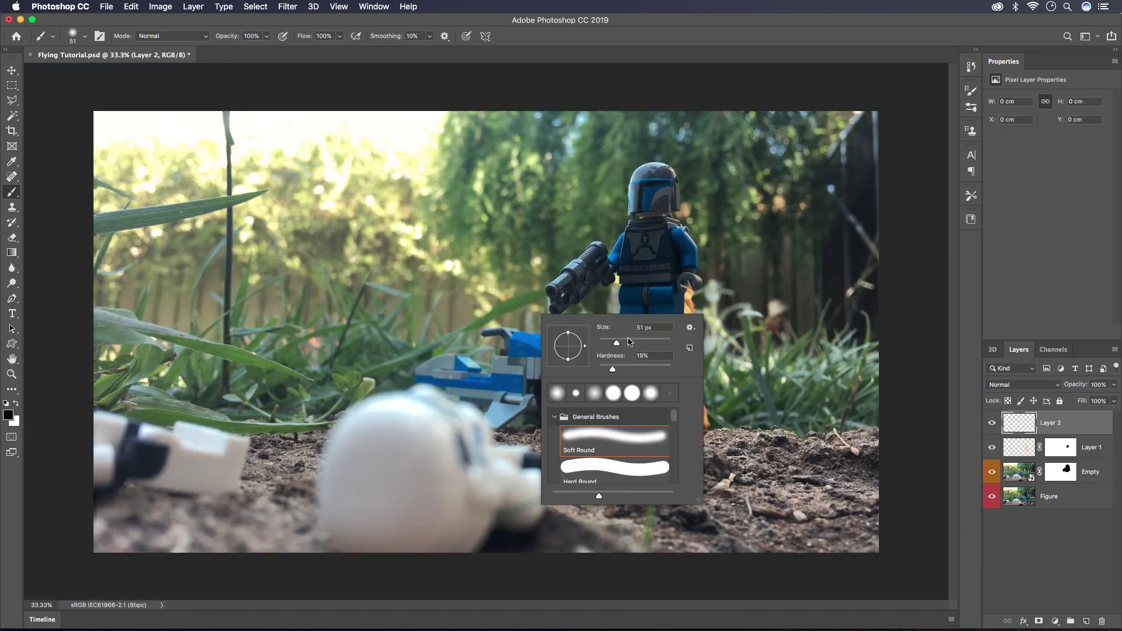
{"action": "left_click", "coordinate": [632, 341]}
{"action": "left_click_drag", "start_coordinate": [657, 369], "coordinate": [702, 367]}
{"action": "left_click", "coordinate": [16, 408]}
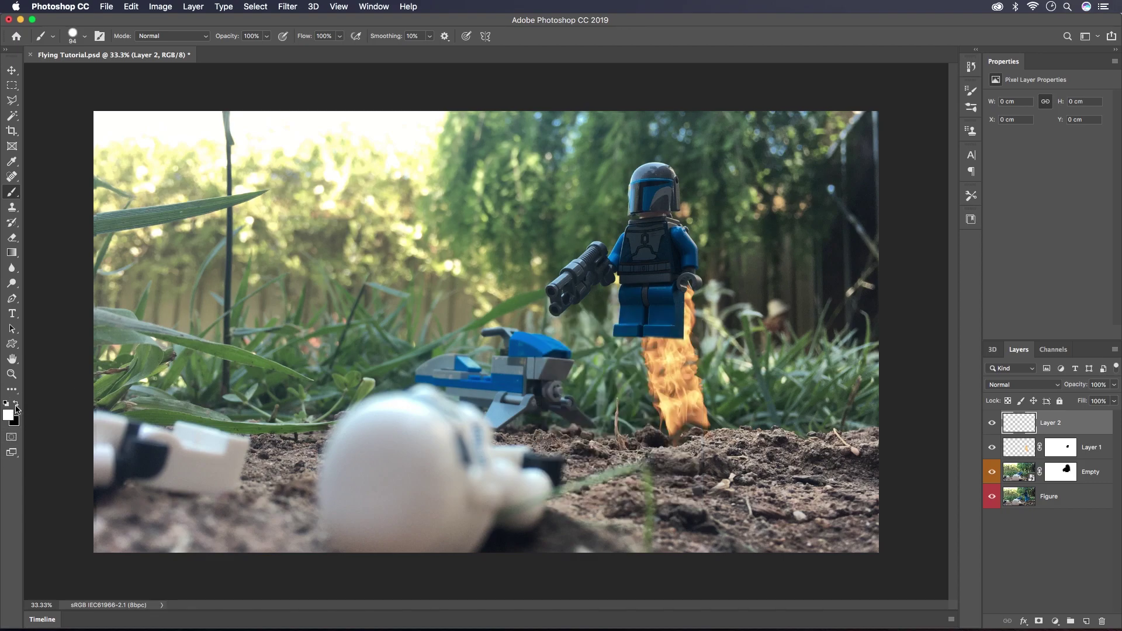
{"action": "left_click", "coordinate": [537, 303]}
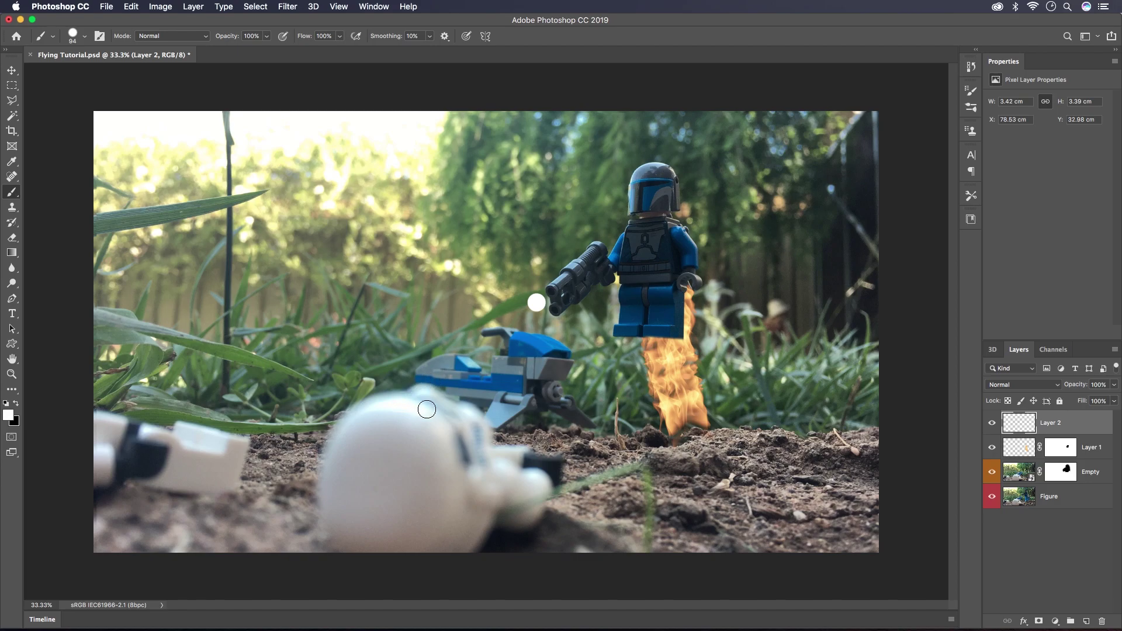
{"action": "left_click", "coordinate": [450, 372], "text": "shift"}
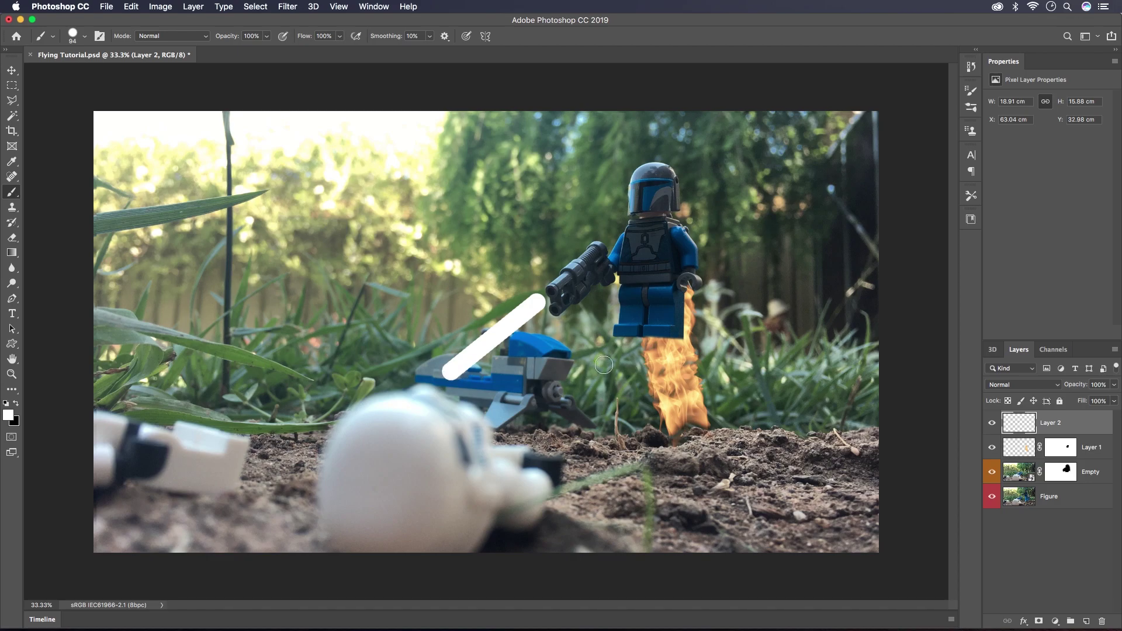
Rename the new layer to 'Blaster Bolt'
{"action": "double_click", "coordinate": [1051, 423]}
{"action": "type", "text": "B"}
{"action": "type", "text": "laster Bolt"}
{"action": "key", "text": "Return"}
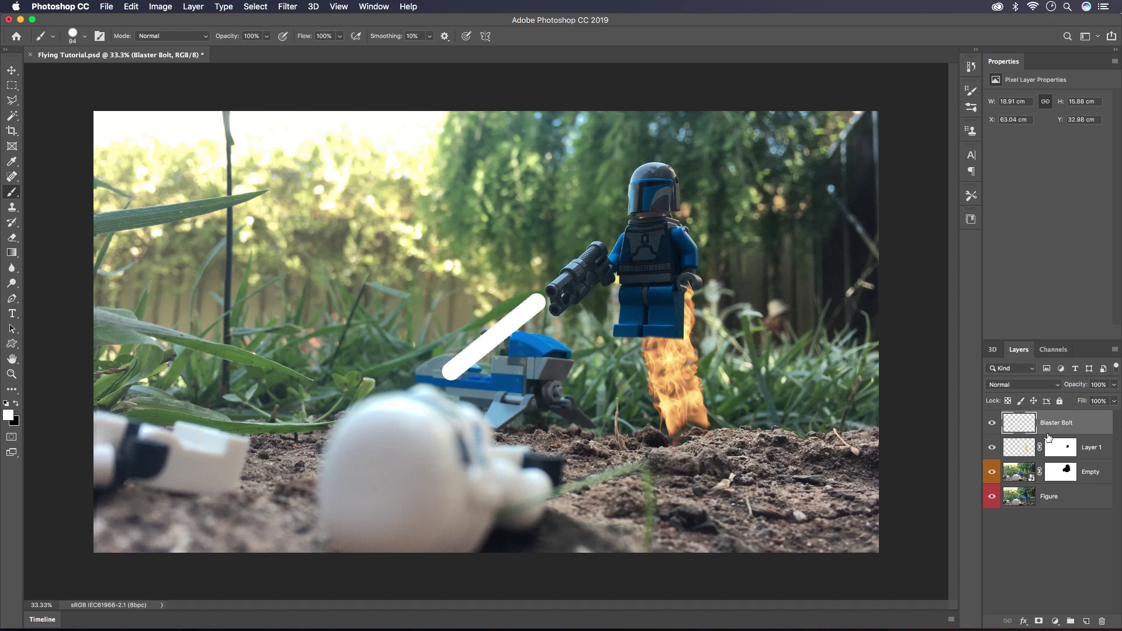
Duplicate the Blaster Bolt layer twice, creating Blaster Bolt copy and Blaster Bolt copy 2
{"action": "right_click", "coordinate": [1076, 427]}
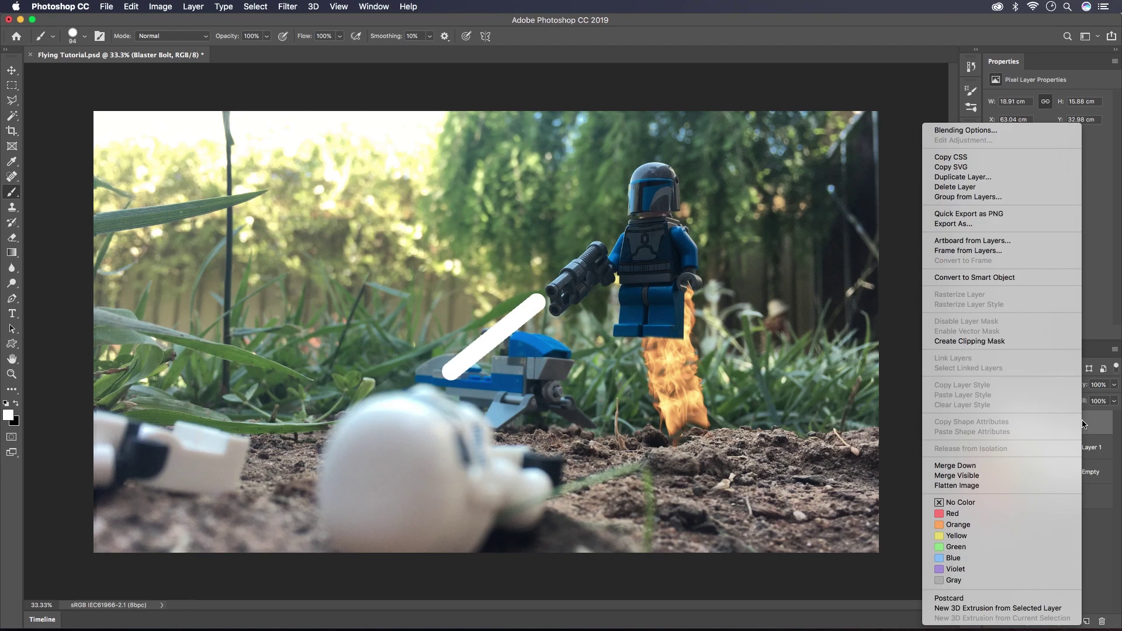
{"action": "left_click", "coordinate": [1005, 177]}
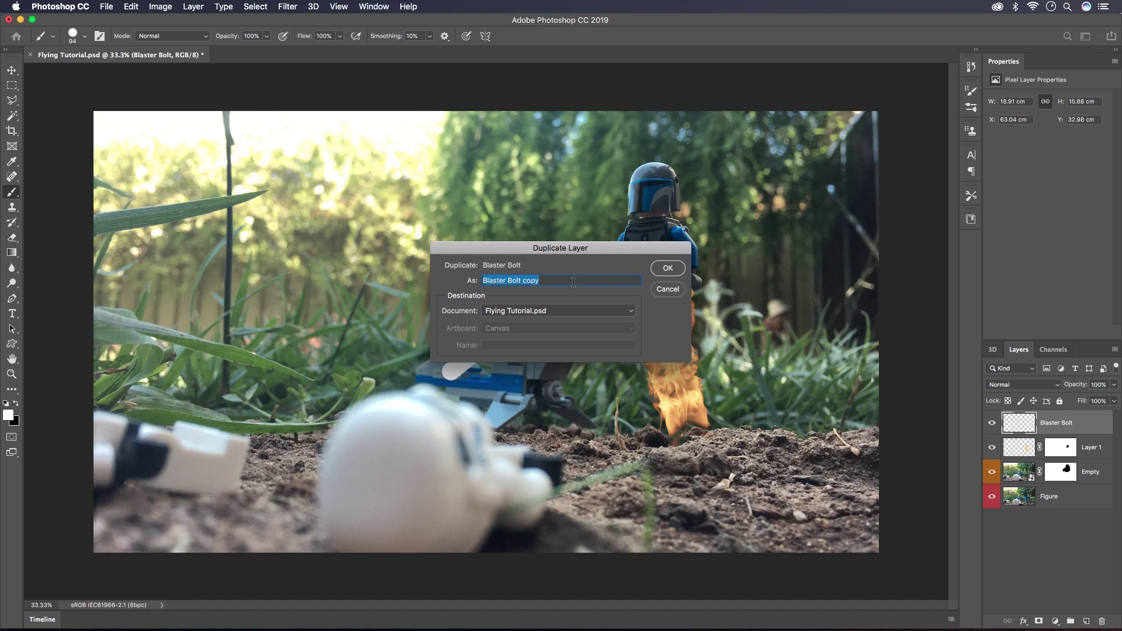
{"action": "left_click", "coordinate": [667, 269]}
{"action": "right_click", "coordinate": [1098, 422]}
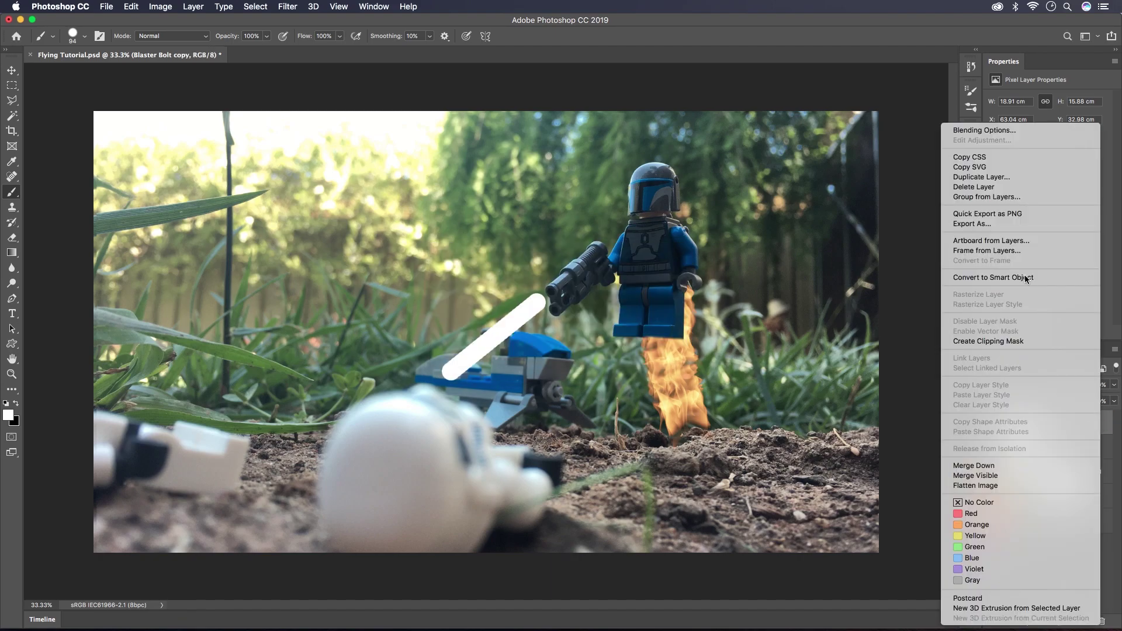
{"action": "left_click", "coordinate": [981, 176]}
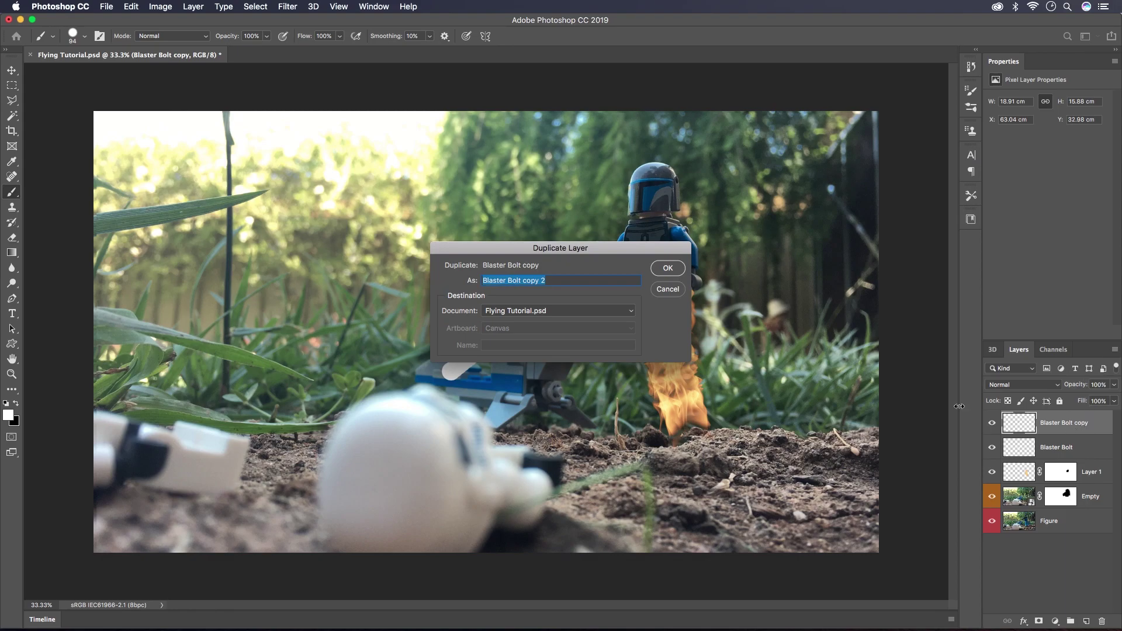
{"action": "left_click", "coordinate": [657, 269]}
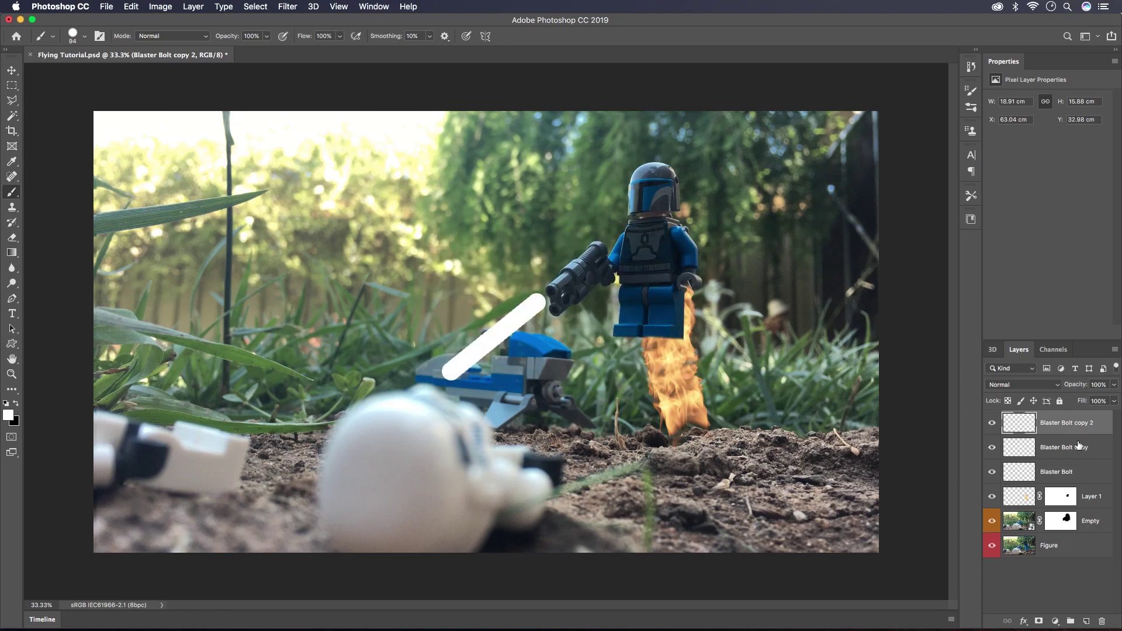
Apply a 10-pixel Gaussian Blur to the original Blaster Bolt layer
{"action": "left_click", "coordinate": [1079, 472]}
{"action": "left_click", "coordinate": [288, 6]}
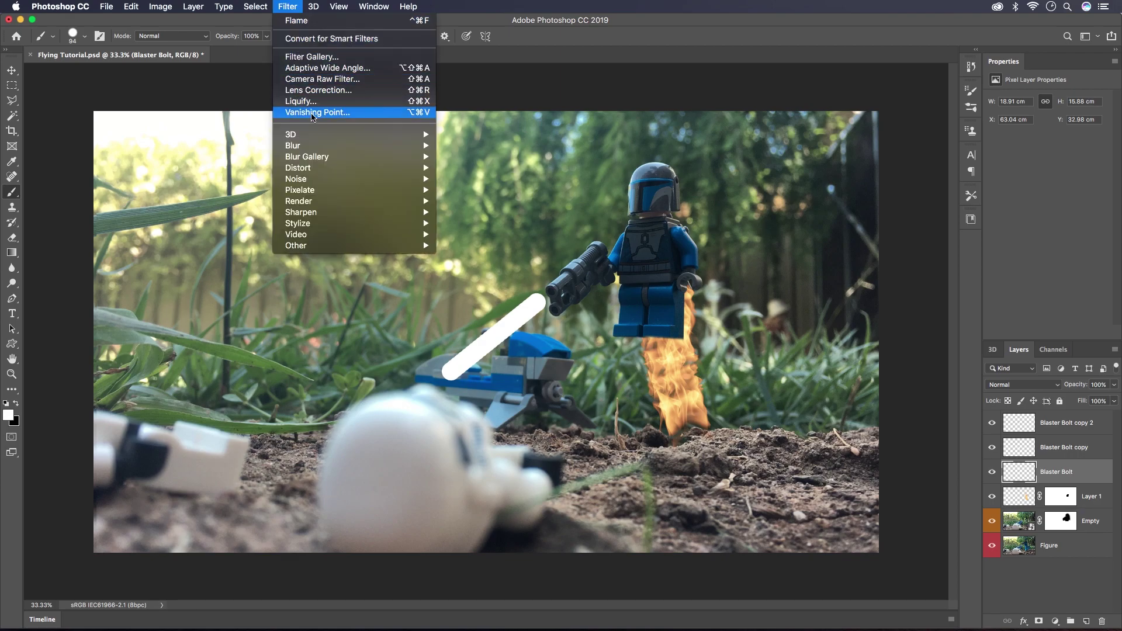
{"action": "mouse_move", "coordinate": [331, 147]}
{"action": "left_click", "coordinate": [496, 191]}
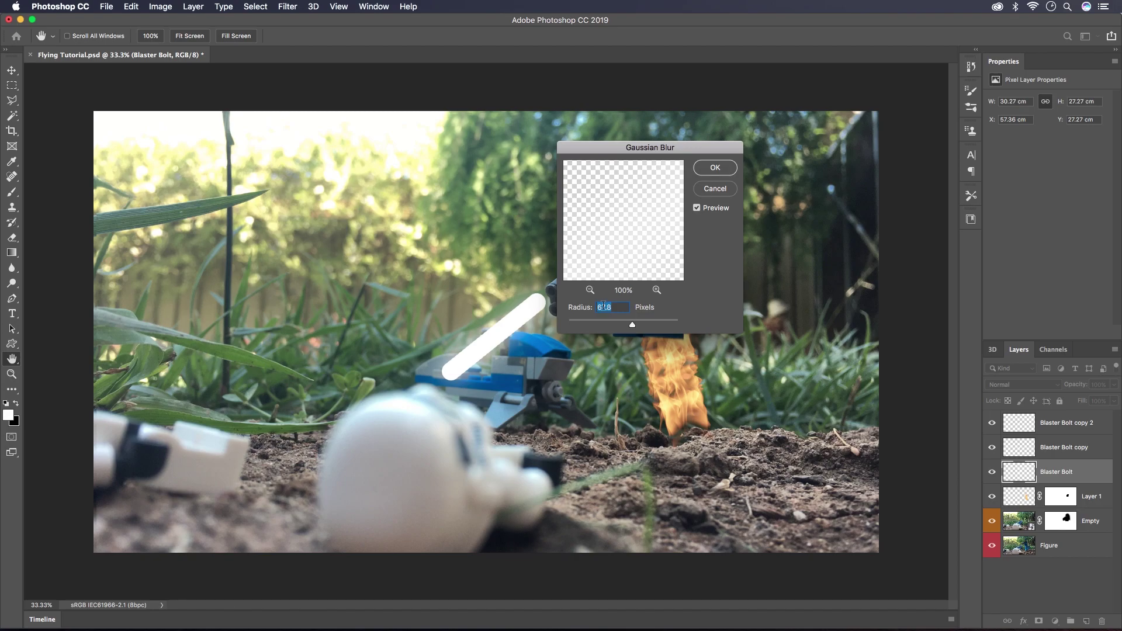
{"action": "type", "text": "10"}
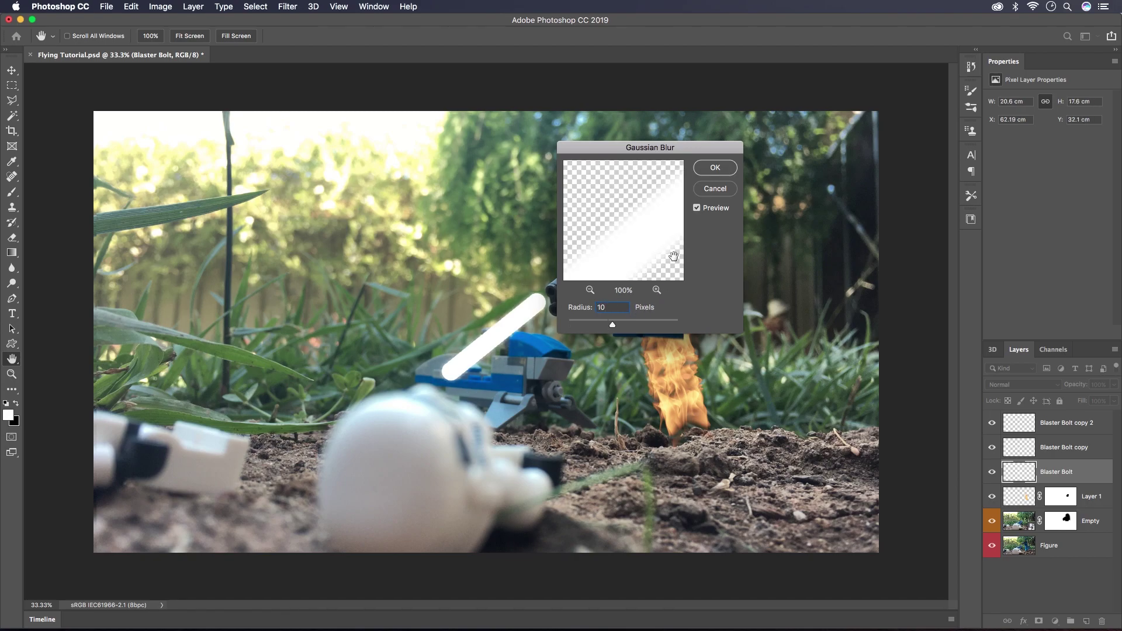
{"action": "left_click", "coordinate": [716, 168]}
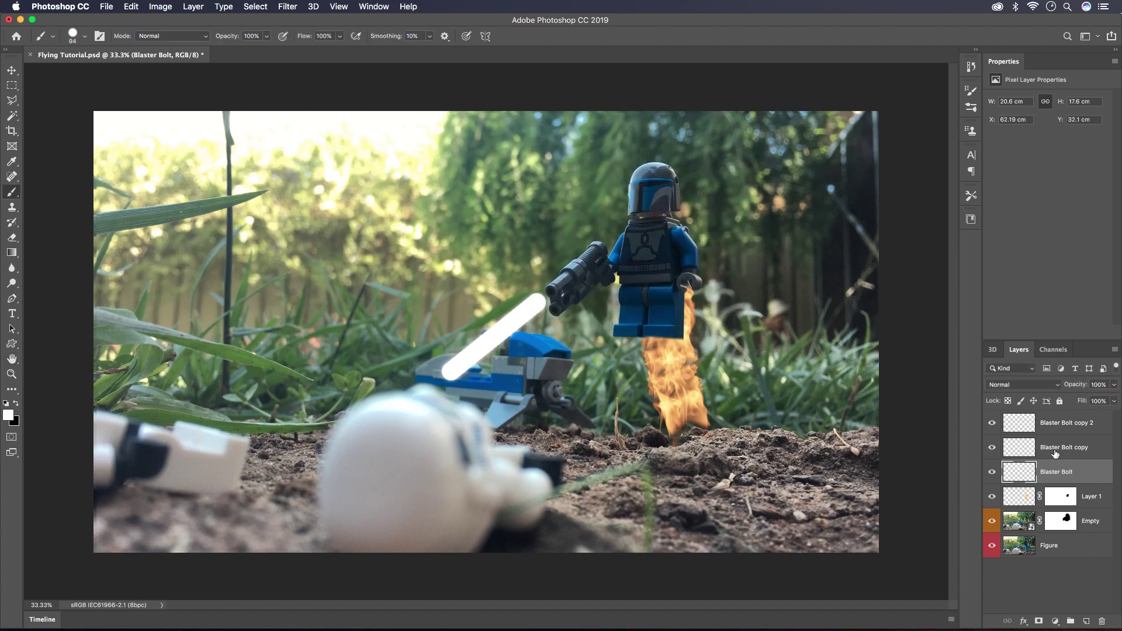
Apply a 25-pixel Gaussian Blur to the Blaster Bolt copy layer
{"action": "left_click", "coordinate": [1055, 448]}
{"action": "left_click", "coordinate": [279, 5]}
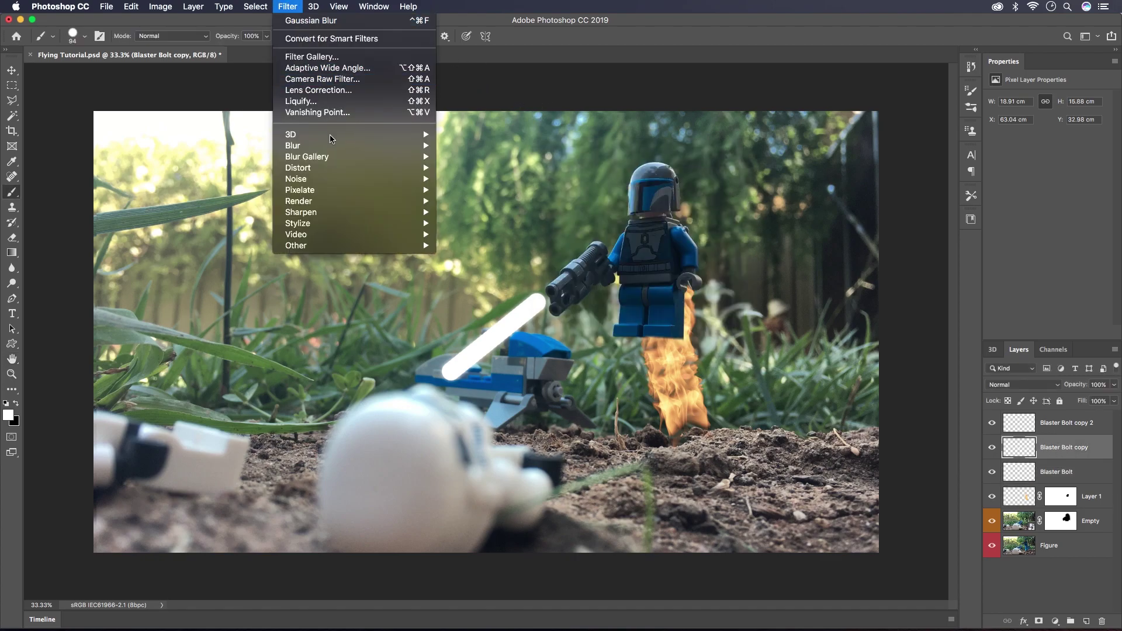
{"action": "mouse_move", "coordinate": [331, 146]}
{"action": "left_click", "coordinate": [468, 190]}
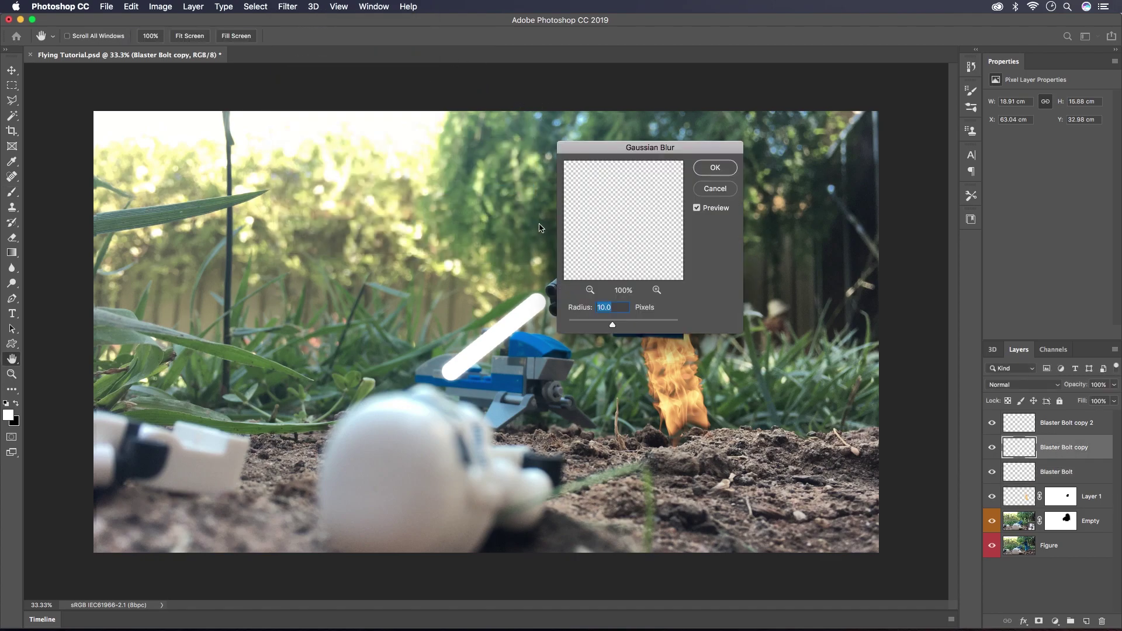
{"action": "type", "text": "25"}
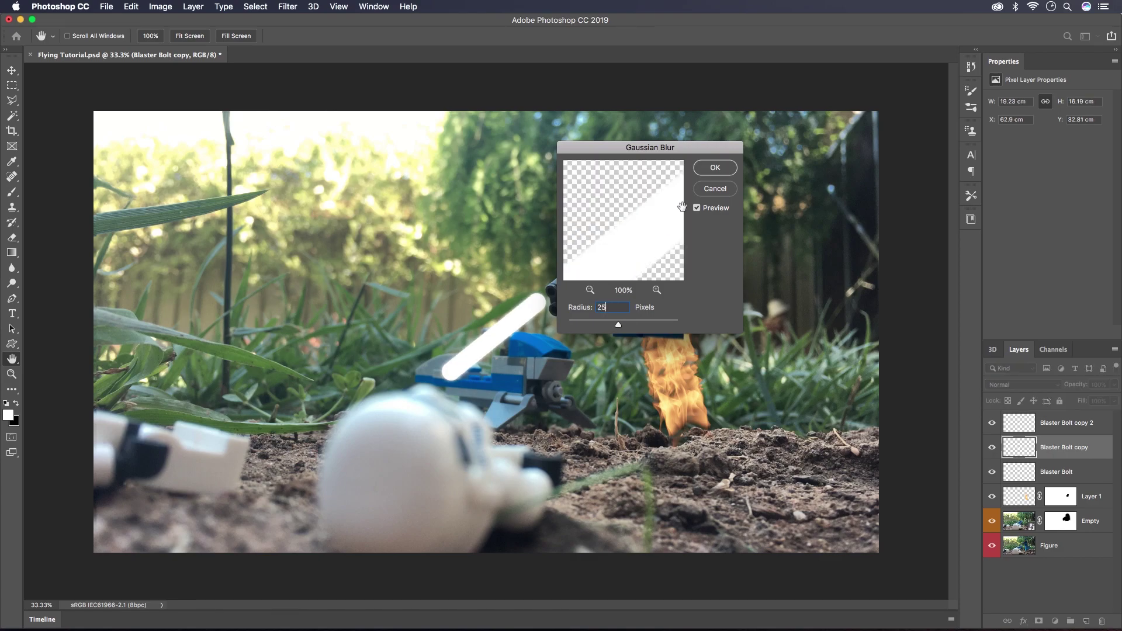
{"action": "left_click", "coordinate": [710, 168]}
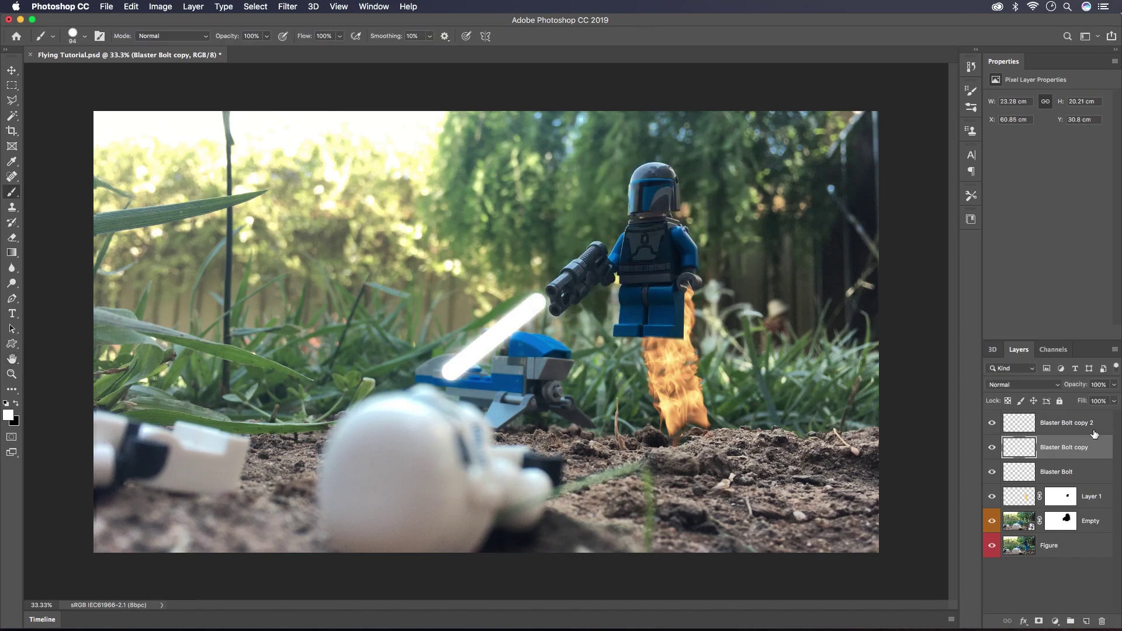
Apply a 50-pixel Gaussian Blur to the Blaster Bolt copy 2 layer
{"action": "left_click", "coordinate": [1050, 421]}
{"action": "left_click", "coordinate": [288, 6]}
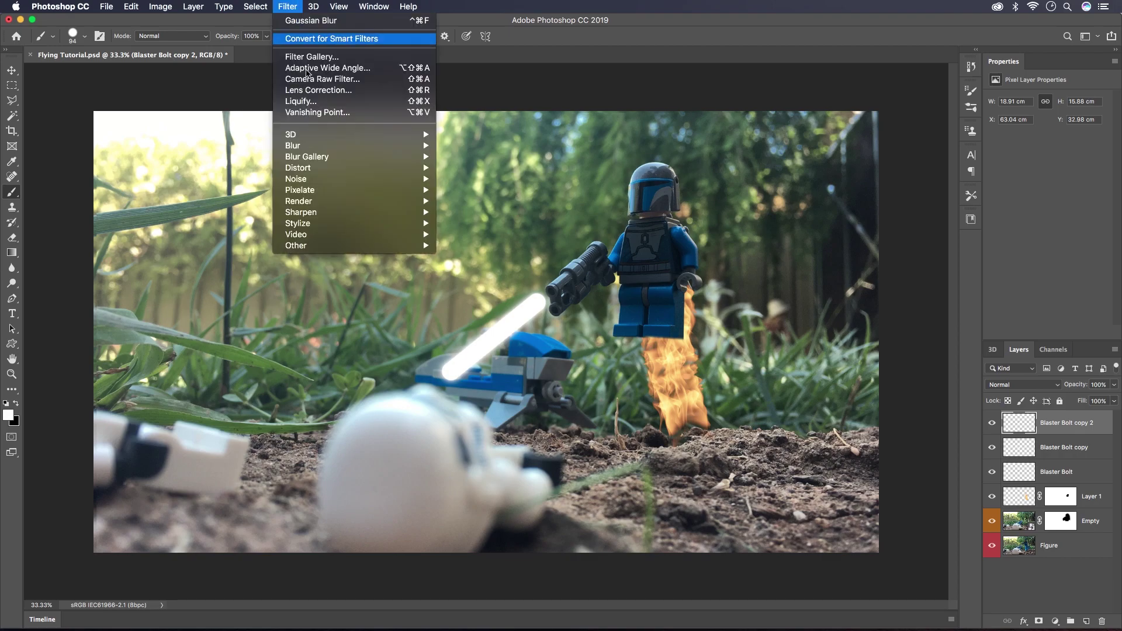
{"action": "mouse_move", "coordinate": [321, 147]}
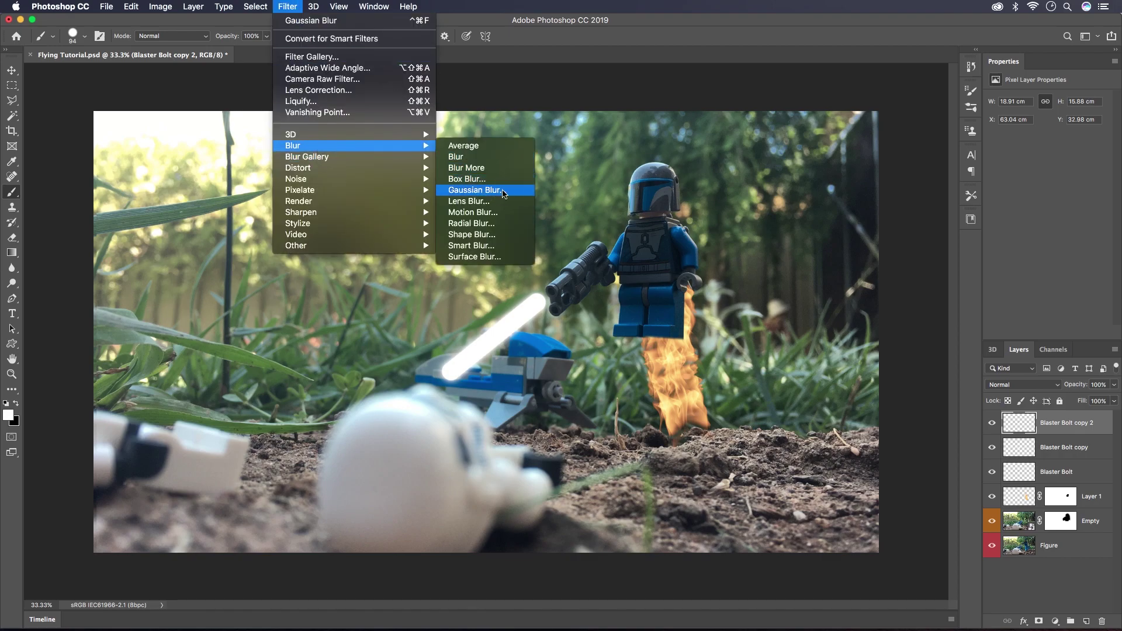
{"action": "left_click", "coordinate": [476, 190]}
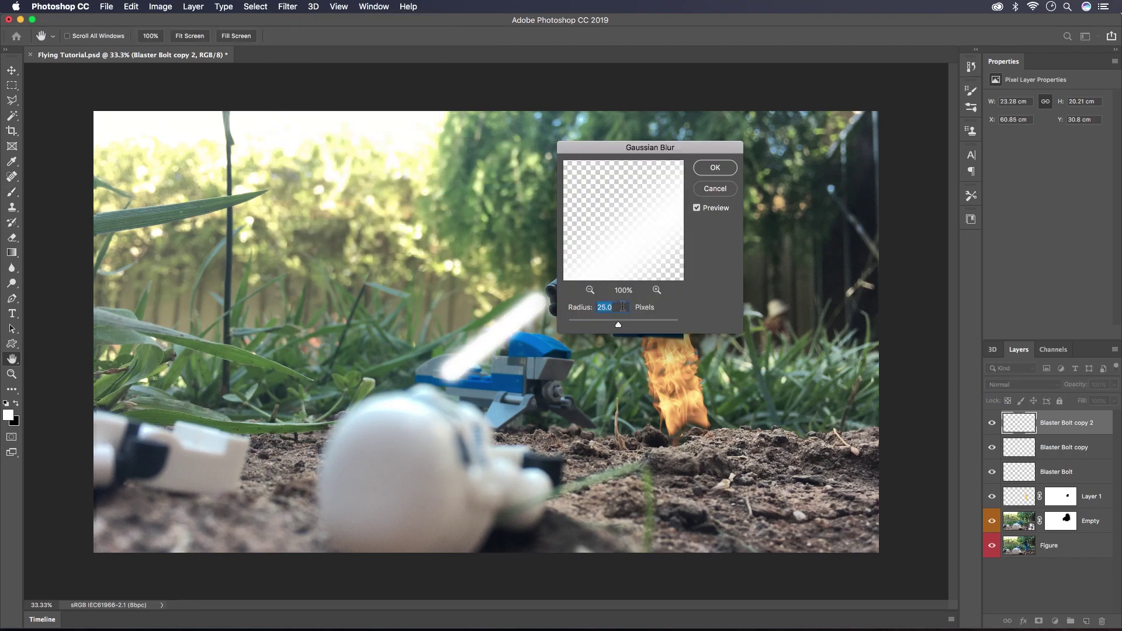
{"action": "type", "text": "50"}
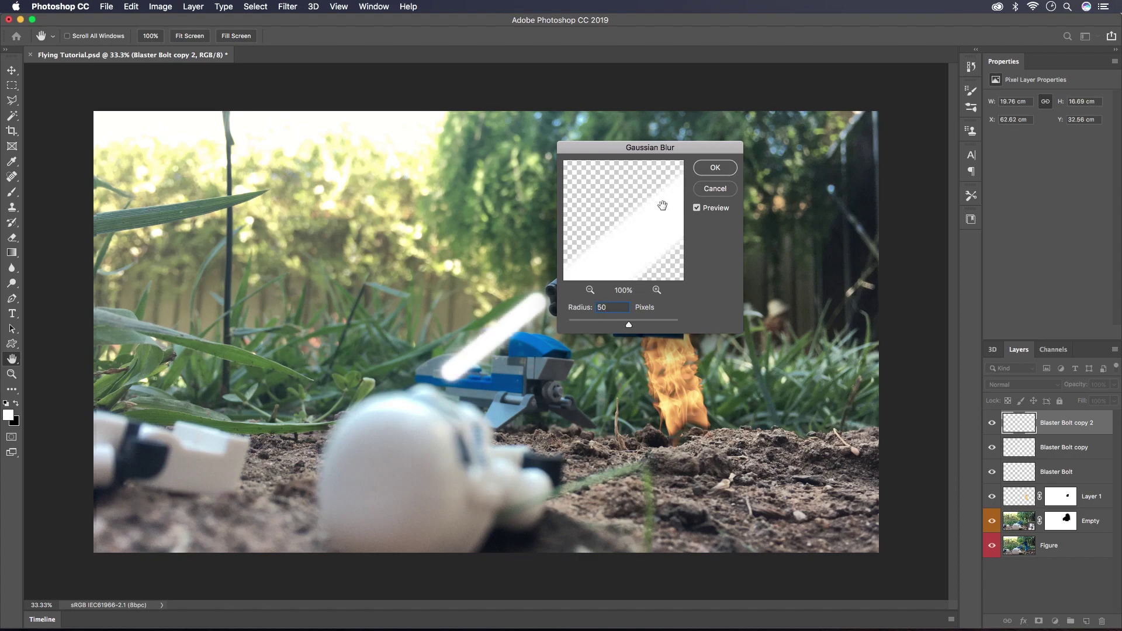
{"action": "left_click", "coordinate": [713, 168]}
{"action": "key", "text": "b"}
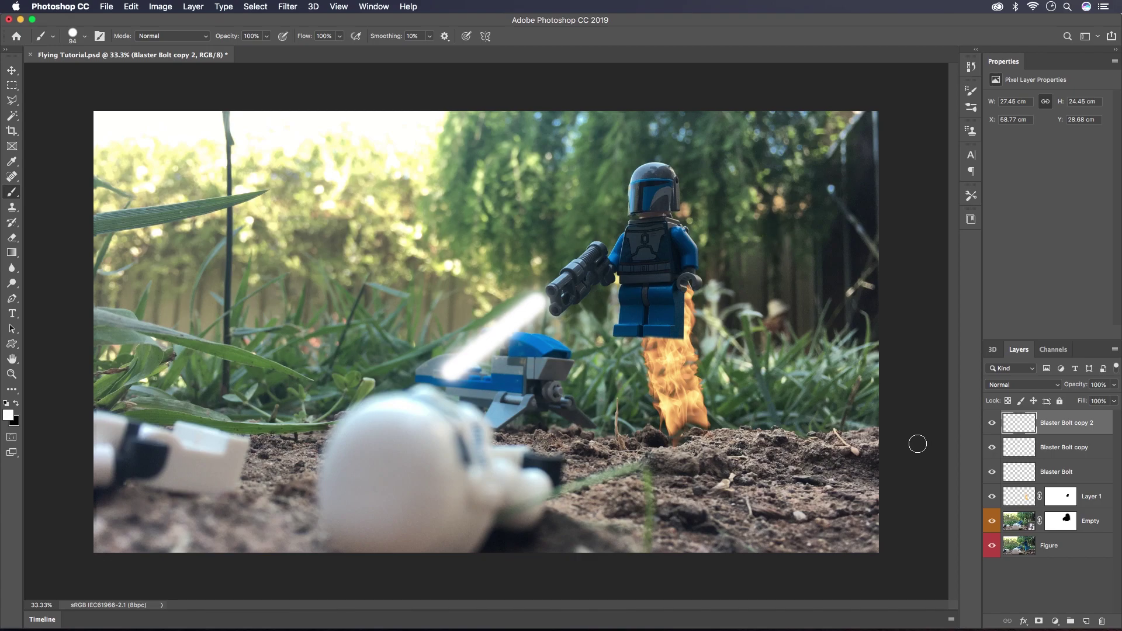
Add a black Solid Color fill layer above Layer 1
{"action": "left_click", "coordinate": [1023, 498]}
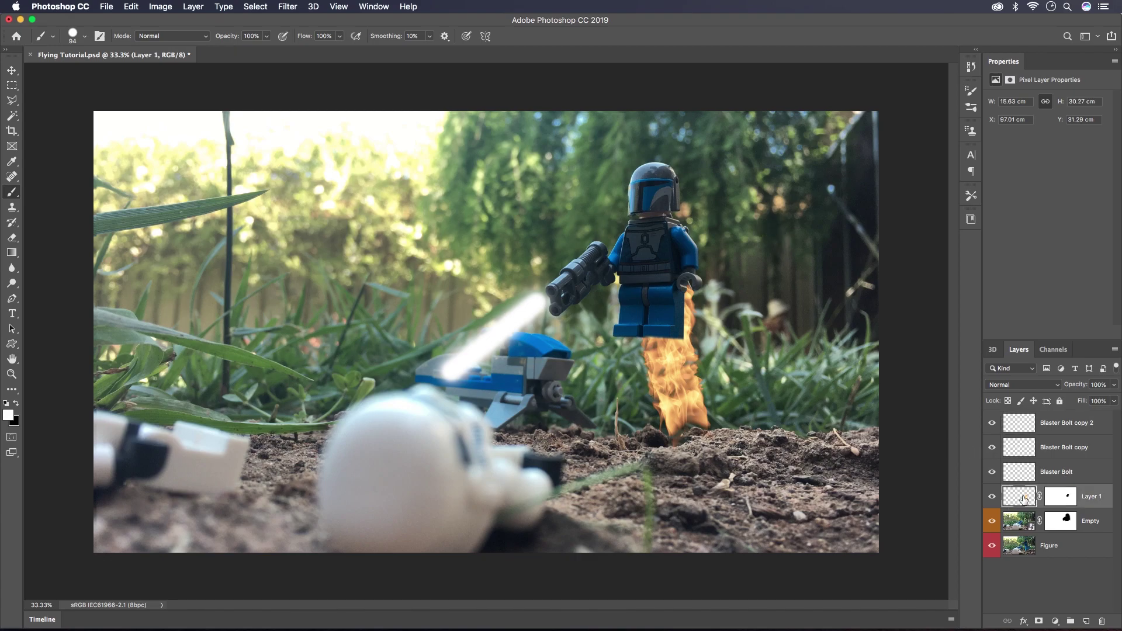
{"action": "left_click", "coordinate": [1056, 620]}
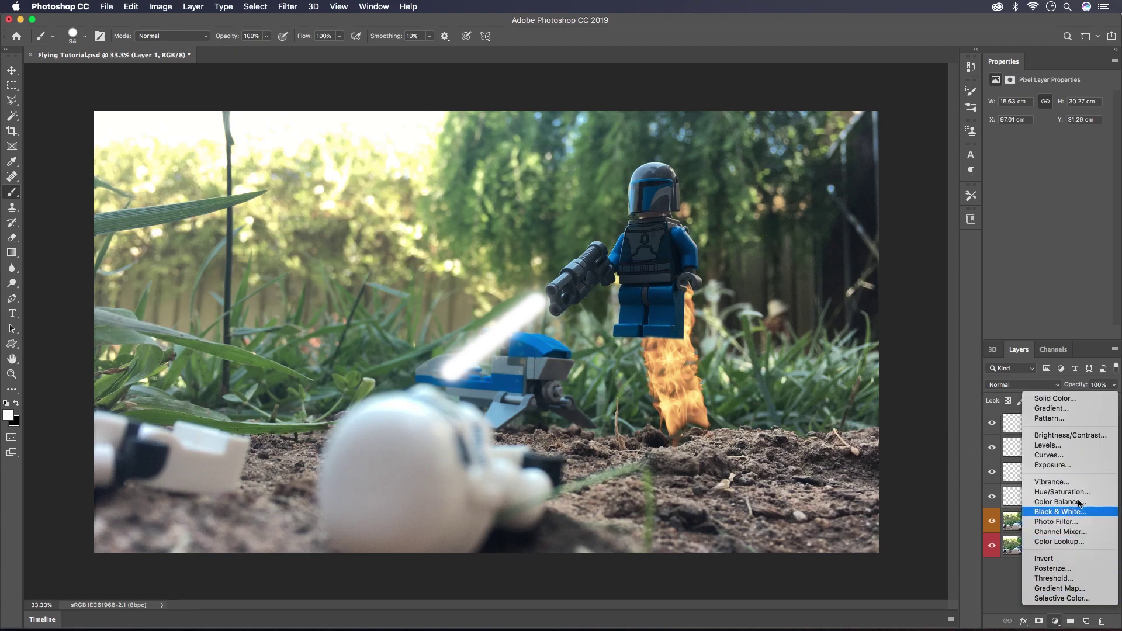
{"action": "left_click", "coordinate": [1056, 402]}
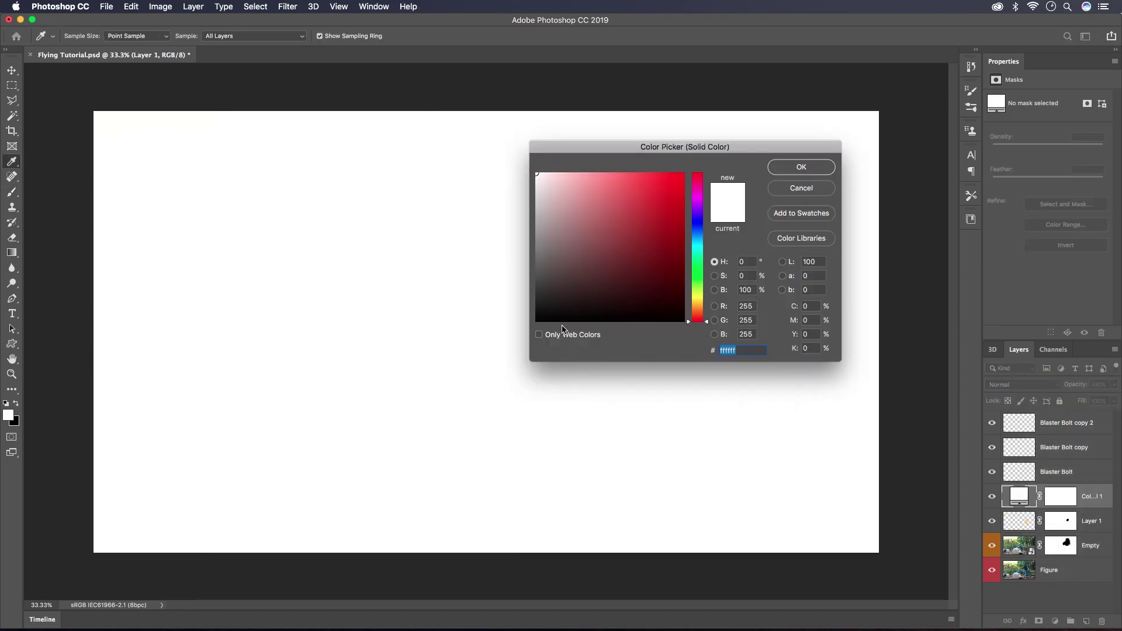
{"action": "left_click_drag", "start_coordinate": [559, 314], "coordinate": [528, 333]}
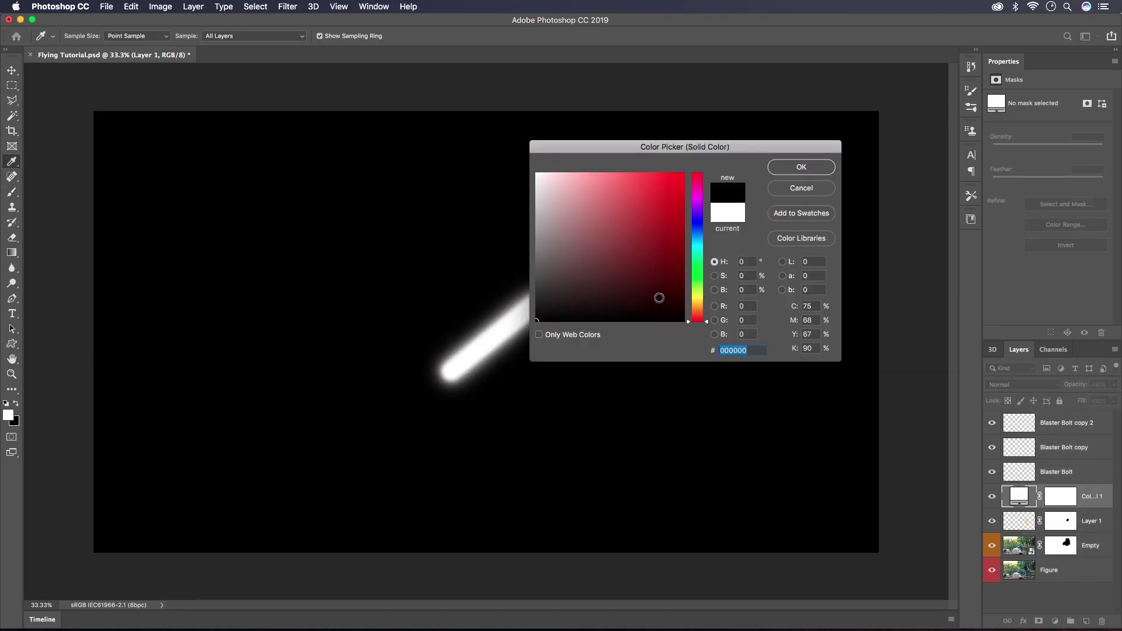
{"action": "left_click", "coordinate": [787, 168]}
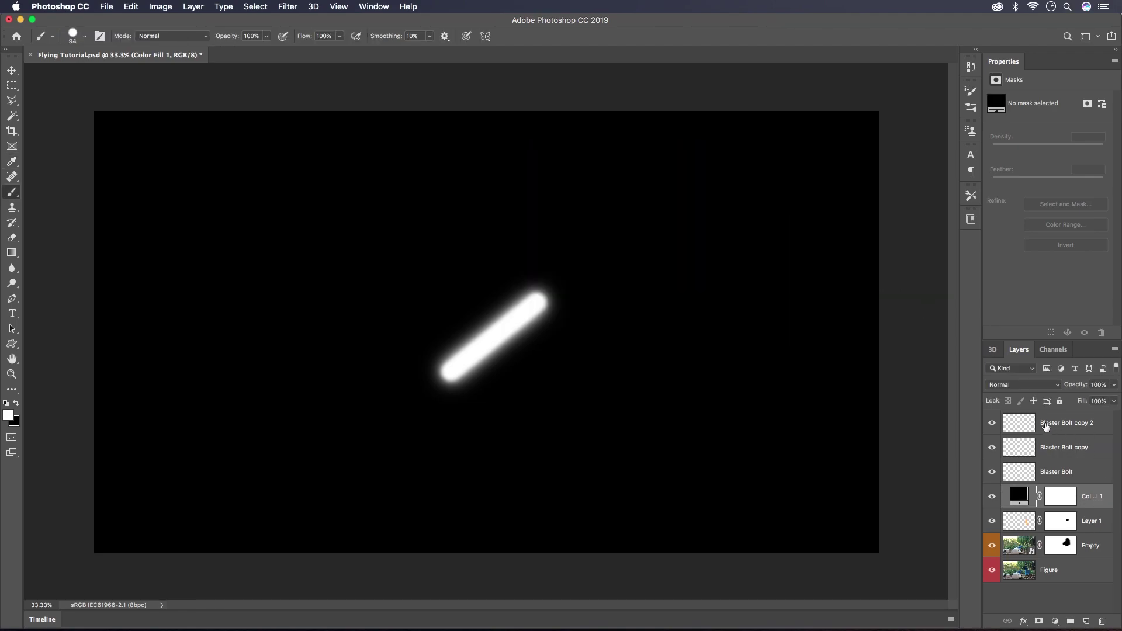
Merge the three Blaster Bolt layers and the black fill into Blaster Bolt copy 2
{"action": "left_click", "coordinate": [1046, 427], "text": "shift"}
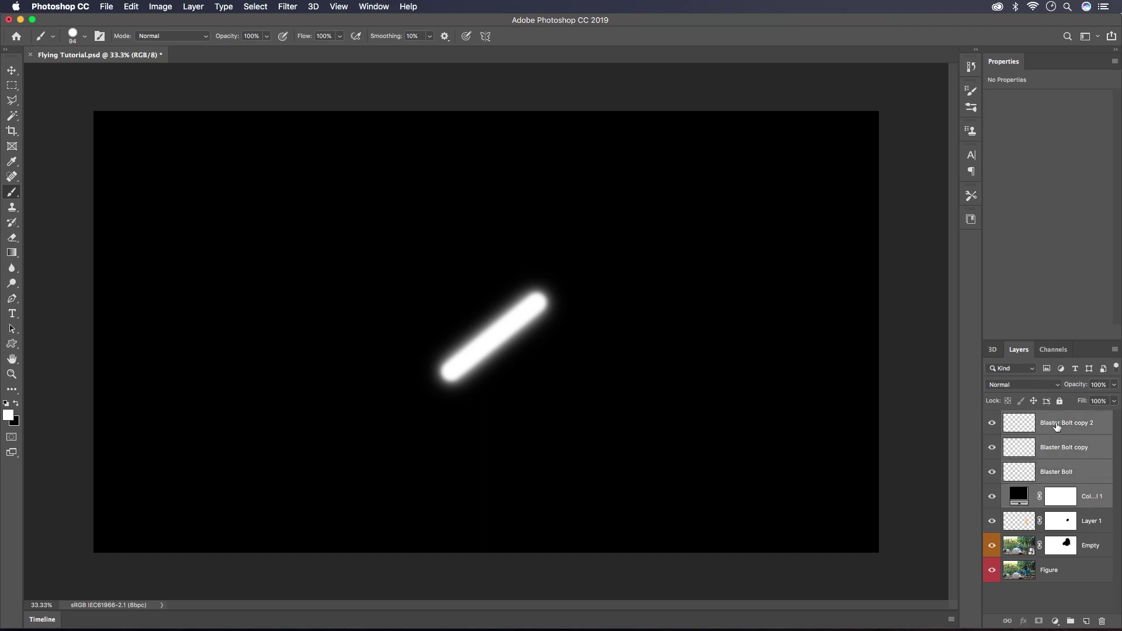
{"action": "right_click", "coordinate": [1058, 428]}
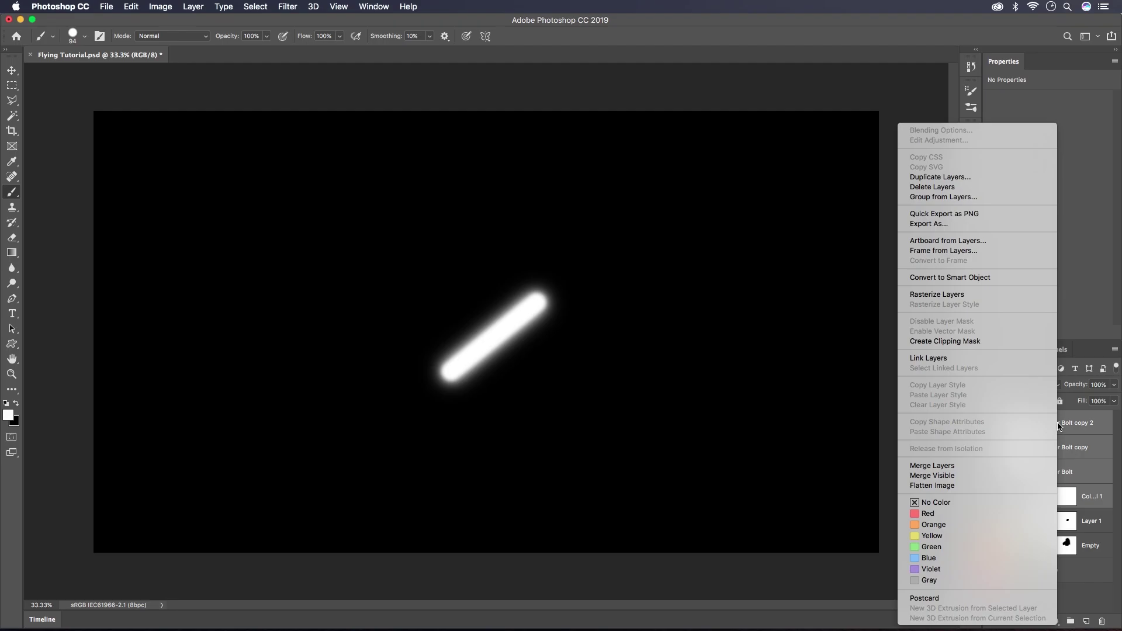
{"action": "left_click", "coordinate": [998, 465]}
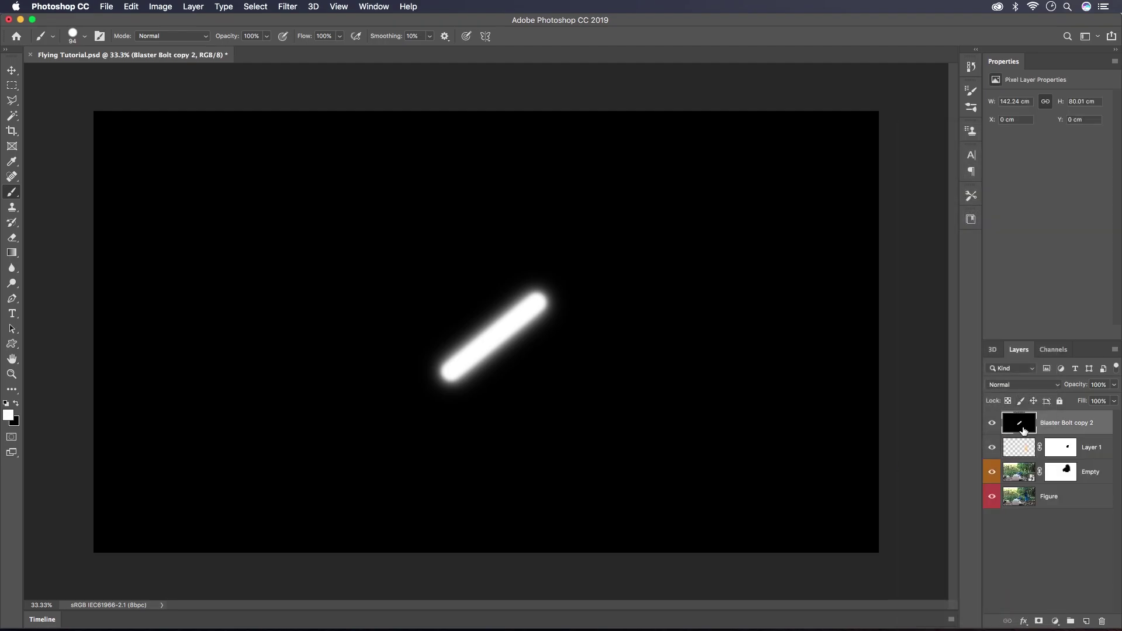
{"action": "left_click", "coordinate": [1031, 388]}
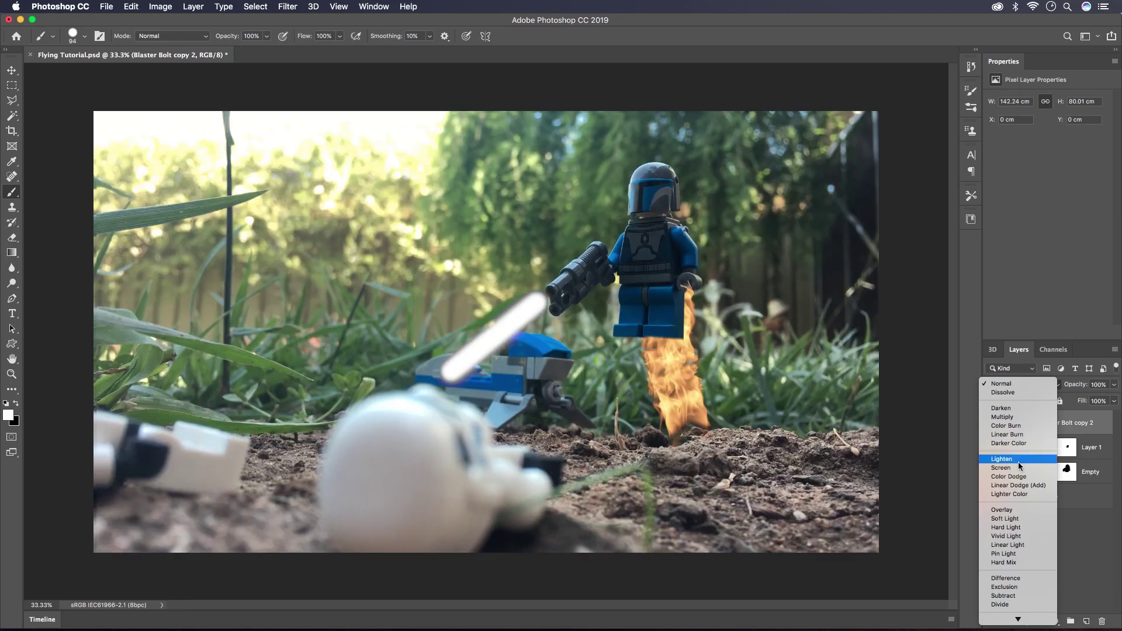
Set the merged bolt layer to Screen blending and raise its Red curve in Curves
{"action": "left_click", "coordinate": [1020, 469]}
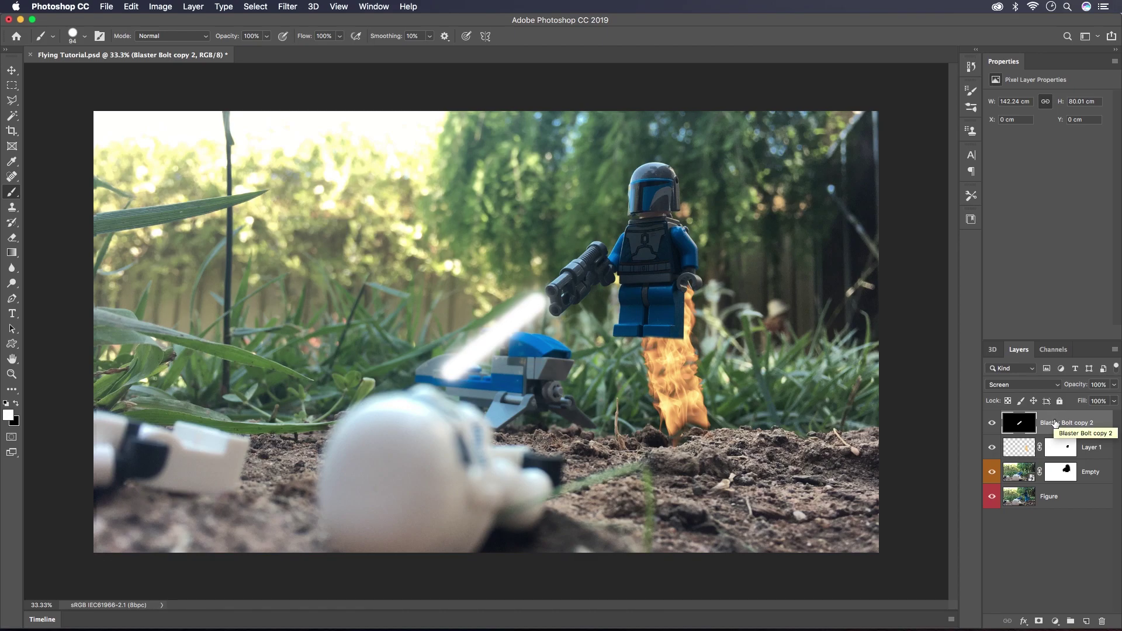
{"action": "key", "text": "super+m"}
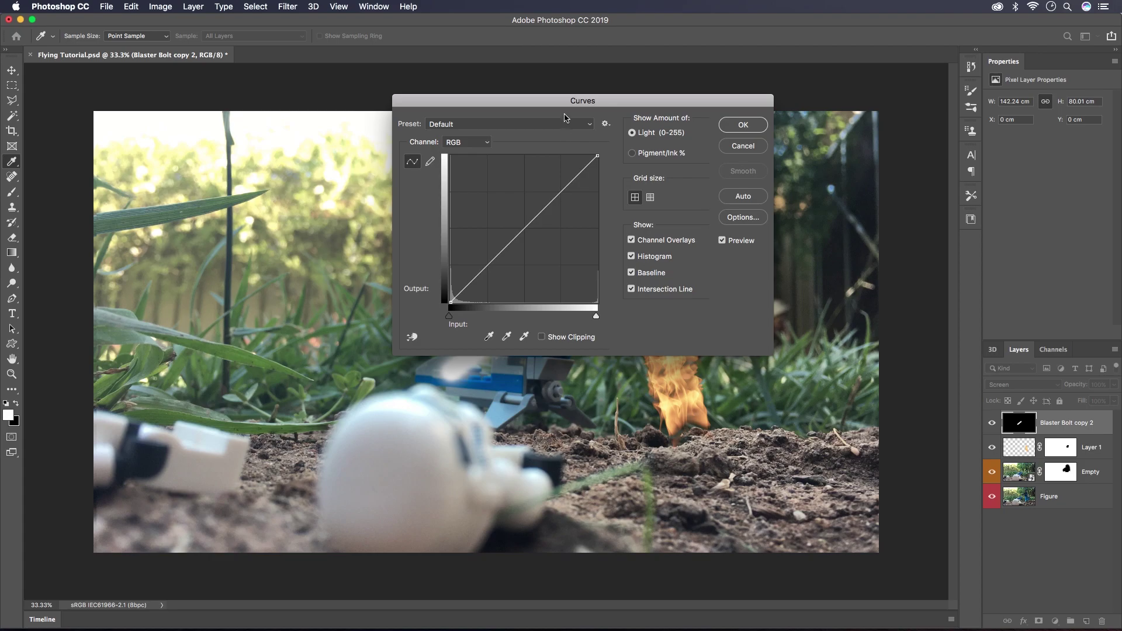
{"action": "left_click_drag", "start_coordinate": [562, 100], "coordinate": [901, 108]}
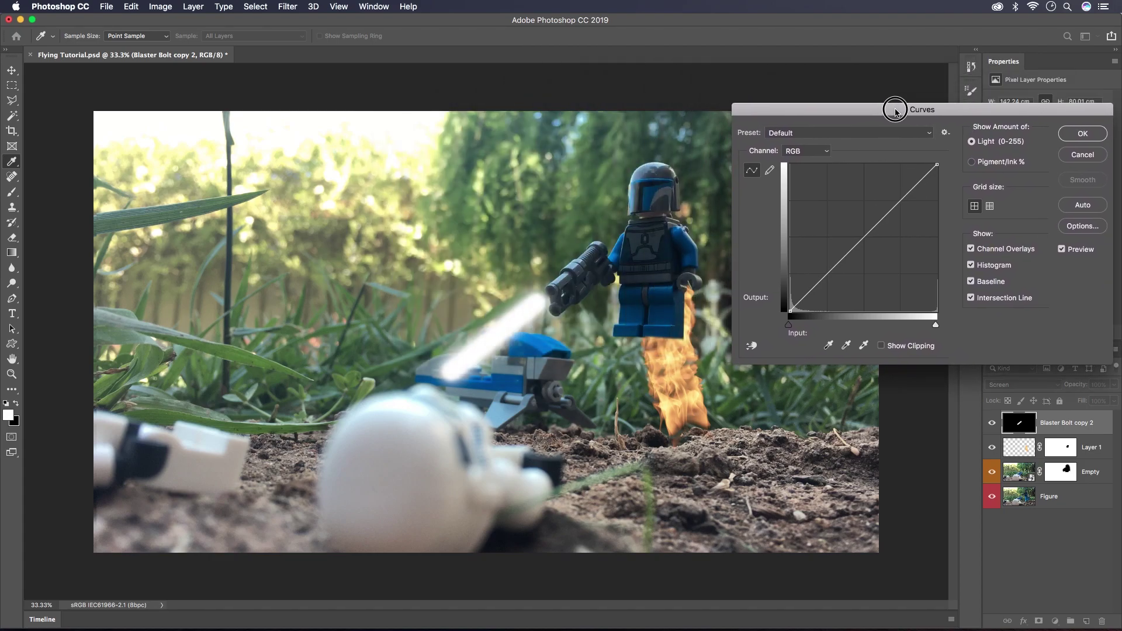
{"action": "left_click", "coordinate": [806, 154]}
{"action": "left_click", "coordinate": [805, 162]}
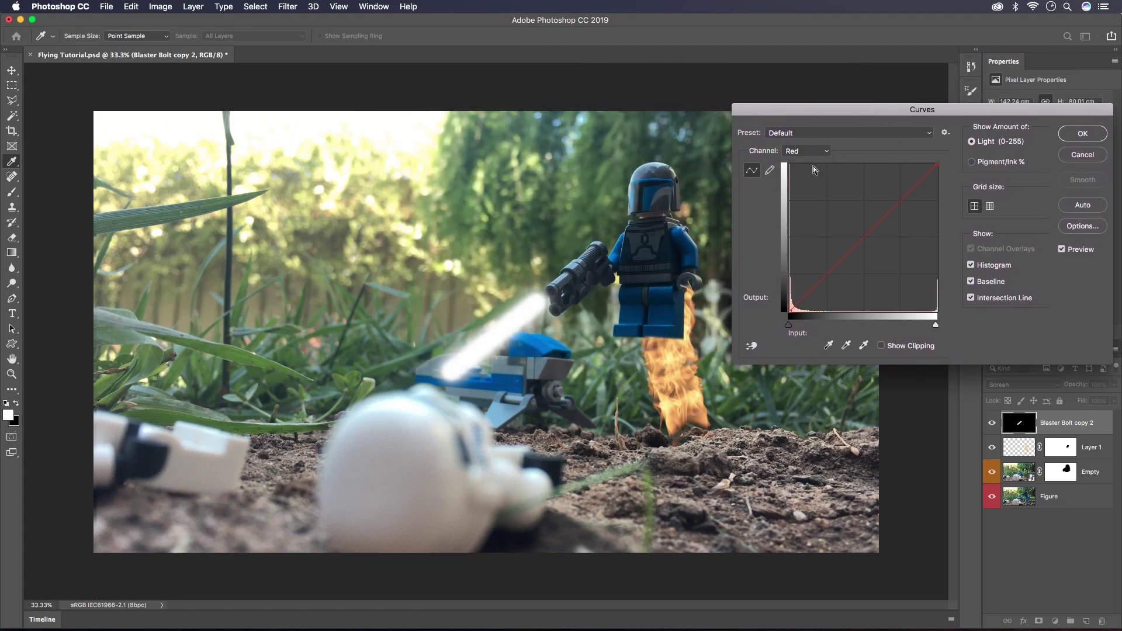
{"action": "left_click_drag", "start_coordinate": [858, 242], "coordinate": [850, 204]}
{"action": "left_click_drag", "start_coordinate": [811, 256], "coordinate": [811, 249]}
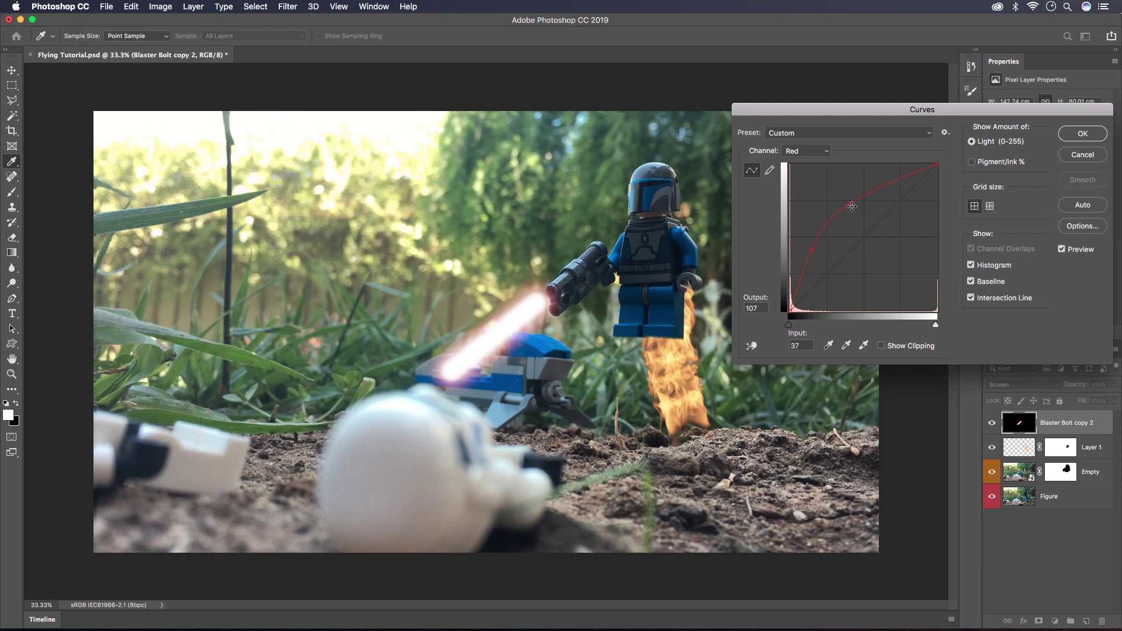
{"action": "left_click_drag", "start_coordinate": [849, 205], "coordinate": [848, 195]}
Pull the Green curve slightly down and the Blue curve down, then apply the Curves grade
{"action": "left_click", "coordinate": [813, 152]}
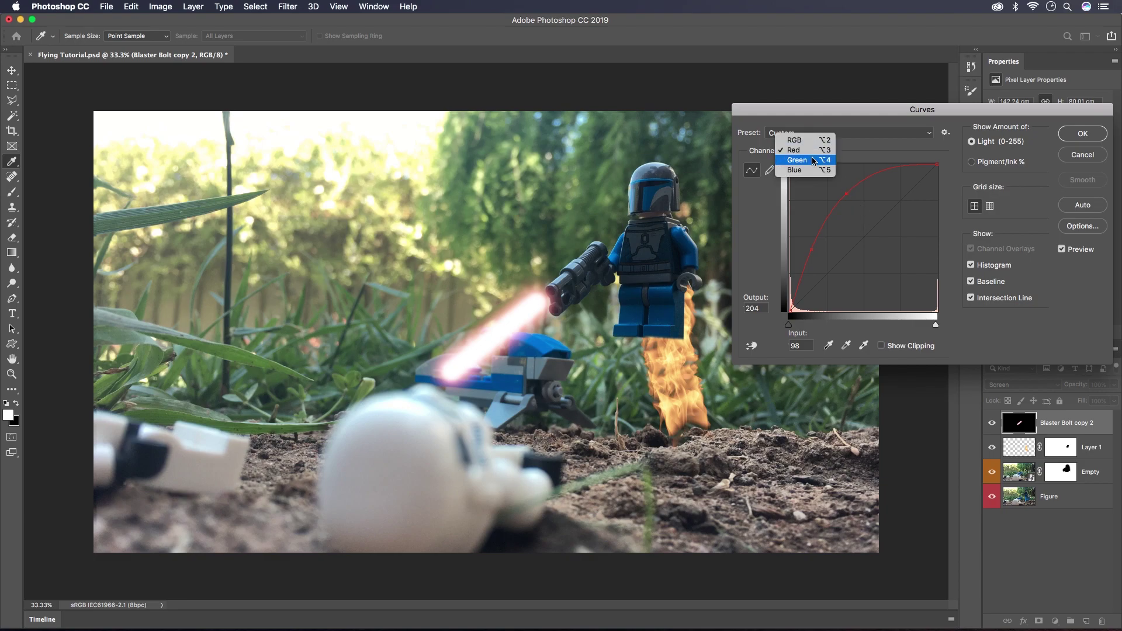
{"action": "left_click", "coordinate": [798, 161]}
{"action": "left_click_drag", "start_coordinate": [872, 235], "coordinate": [883, 248]}
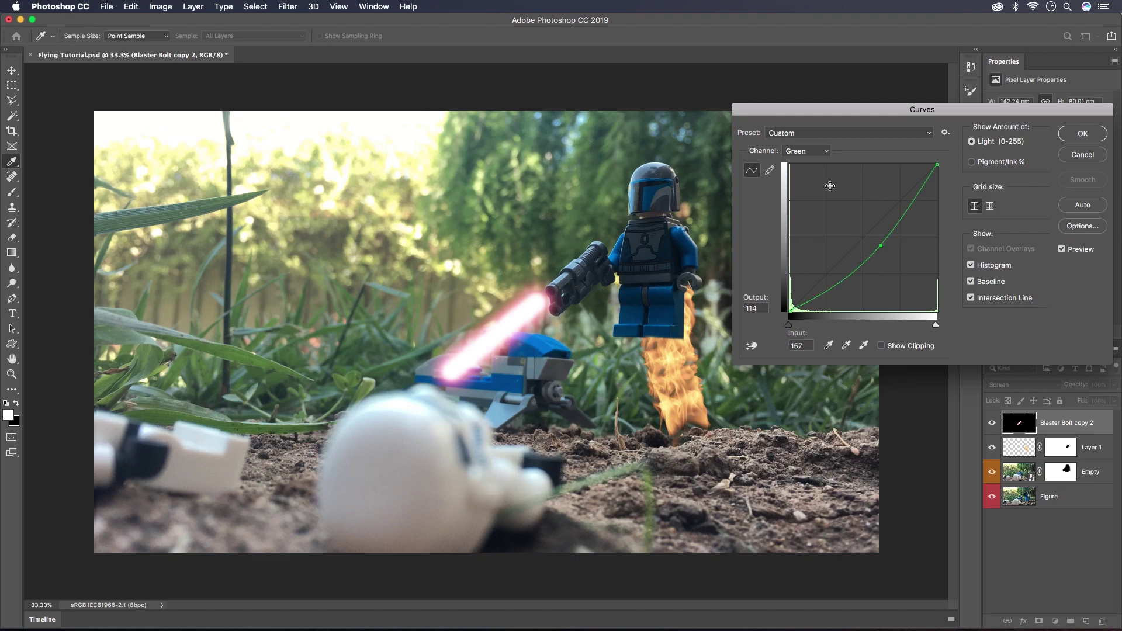
{"action": "left_click", "coordinate": [811, 152]}
{"action": "left_click", "coordinate": [811, 166]}
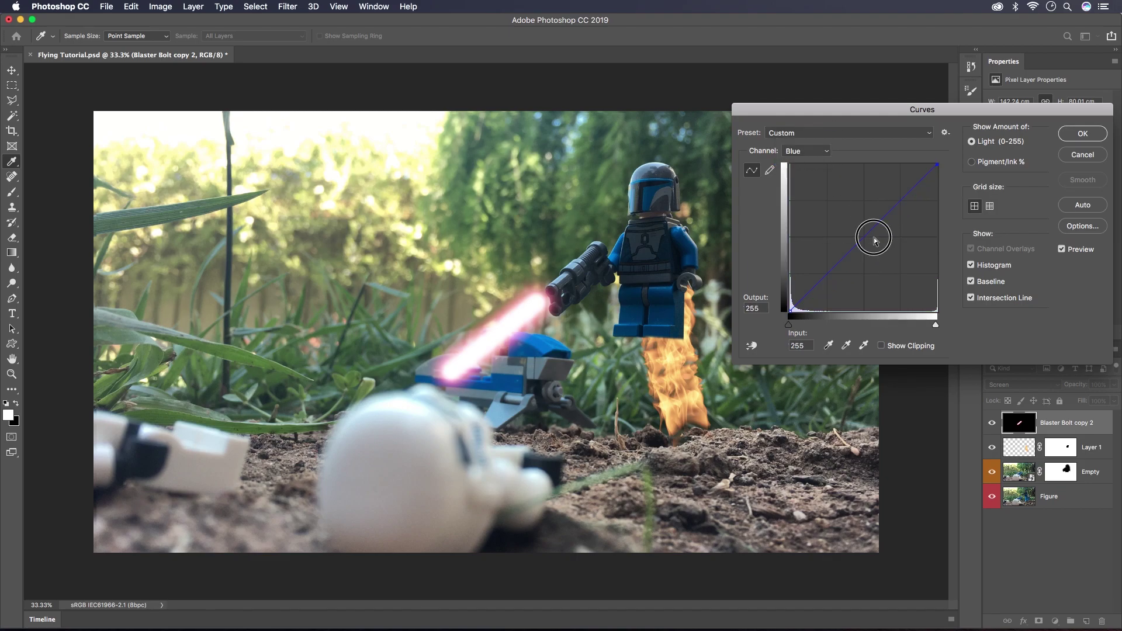
{"action": "left_click_drag", "start_coordinate": [873, 236], "coordinate": [885, 245]}
{"action": "left_click", "coordinate": [1070, 134]}
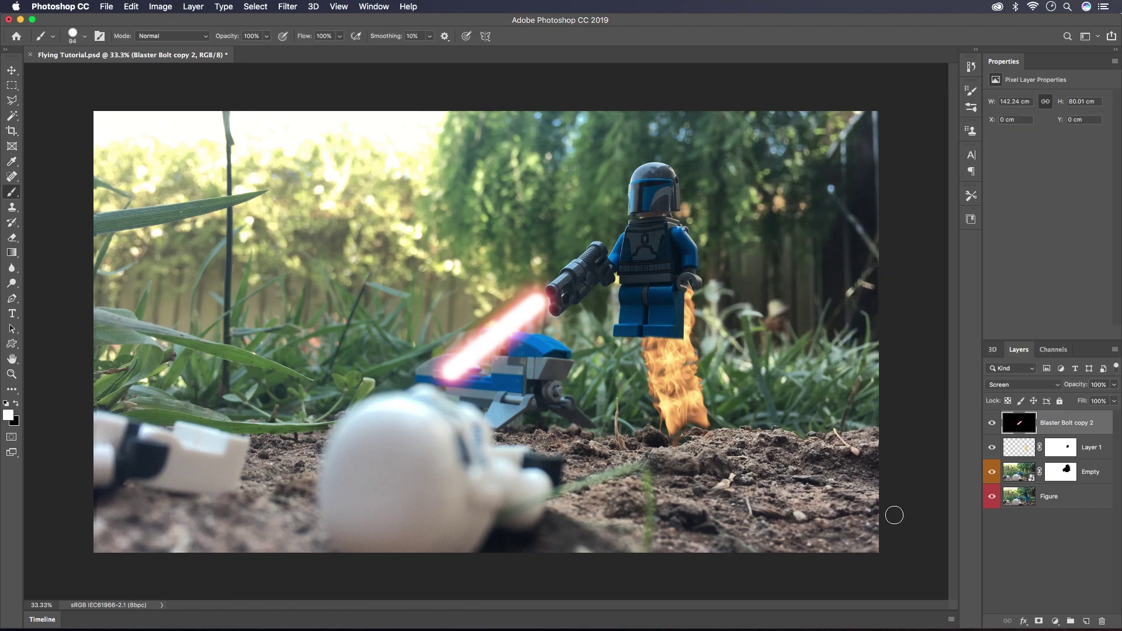
Apply Hue/Saturation to the bolt with Hue -8 and Saturation +22
{"action": "key", "text": "super+u"}
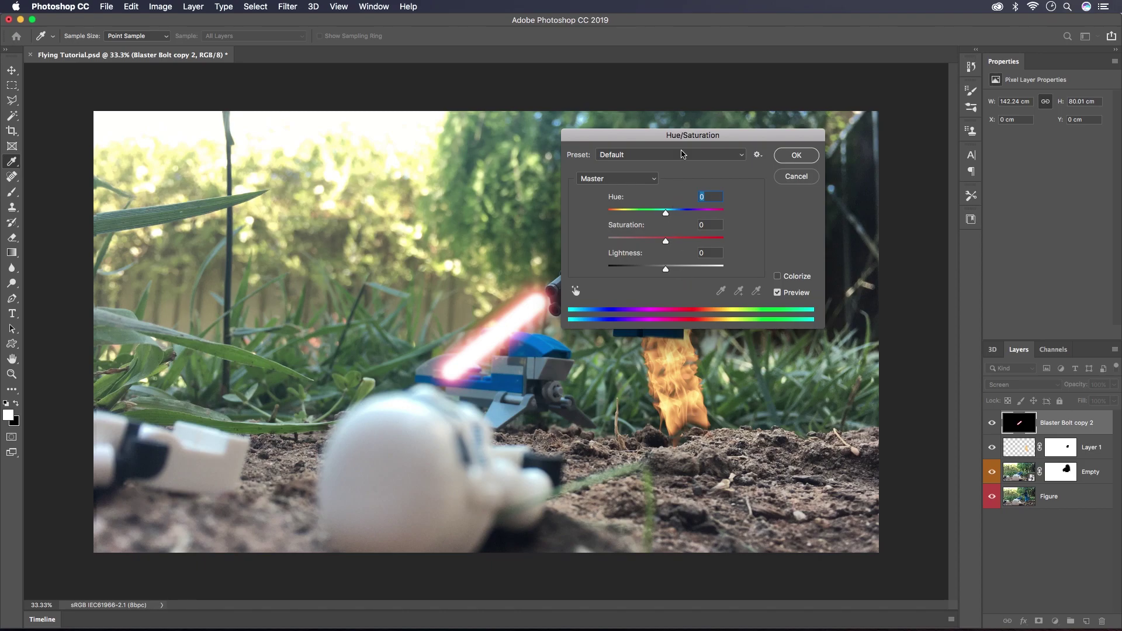
{"action": "left_click_drag", "start_coordinate": [678, 135], "coordinate": [856, 140]}
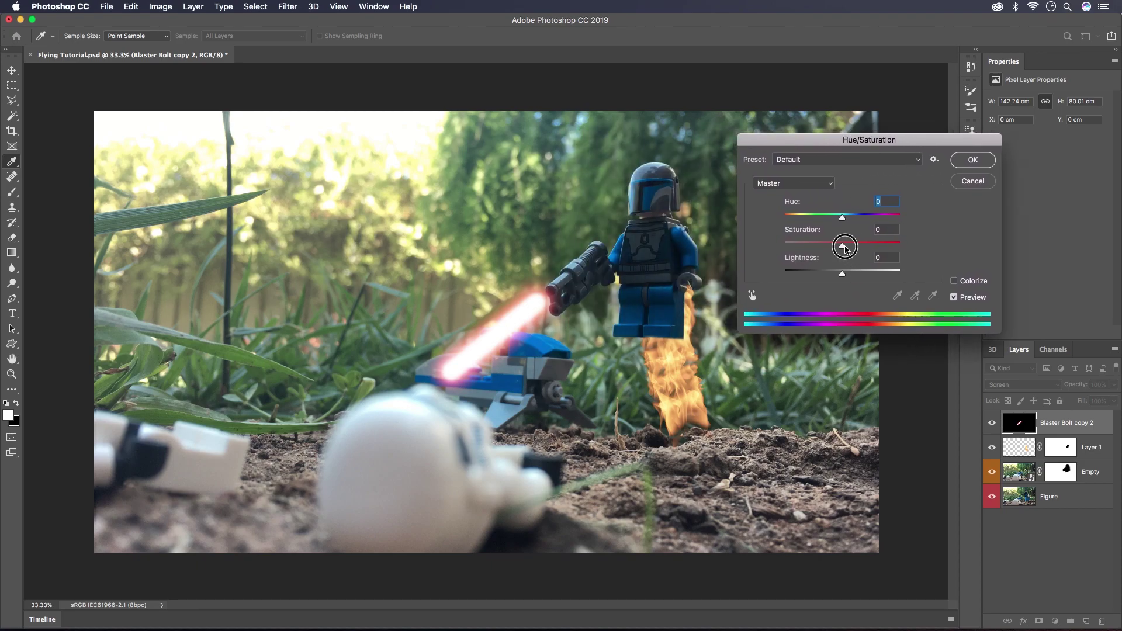
{"action": "left_click_drag", "start_coordinate": [846, 249], "coordinate": [838, 222]}
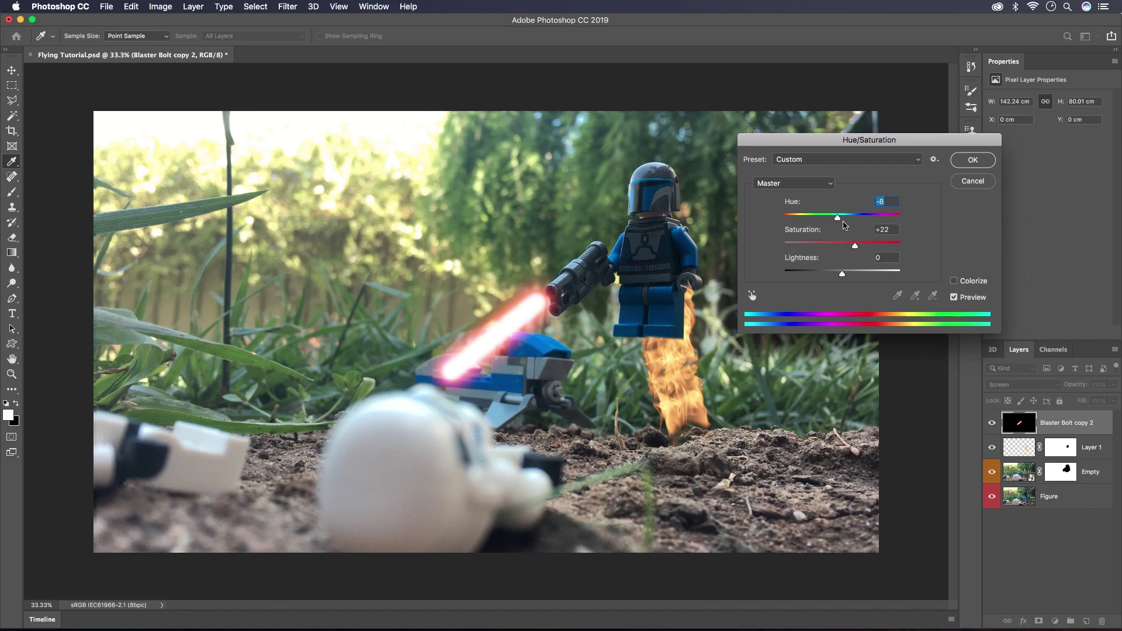
{"action": "left_click", "coordinate": [966, 169]}
{"action": "key", "text": "b"}
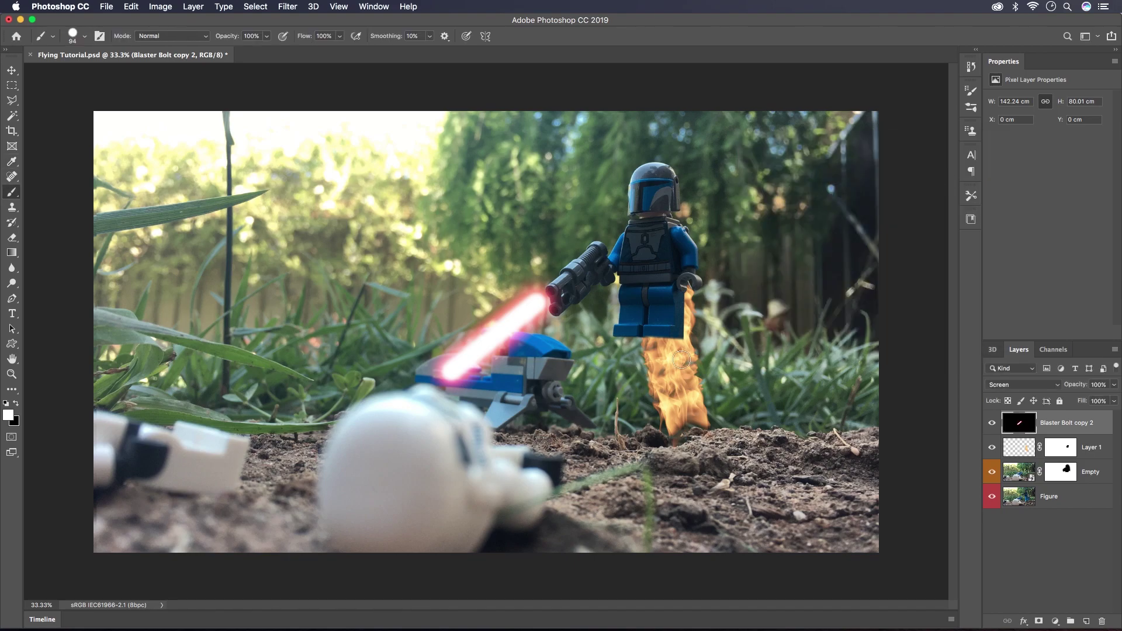
{"action": "key", "text": "v"}
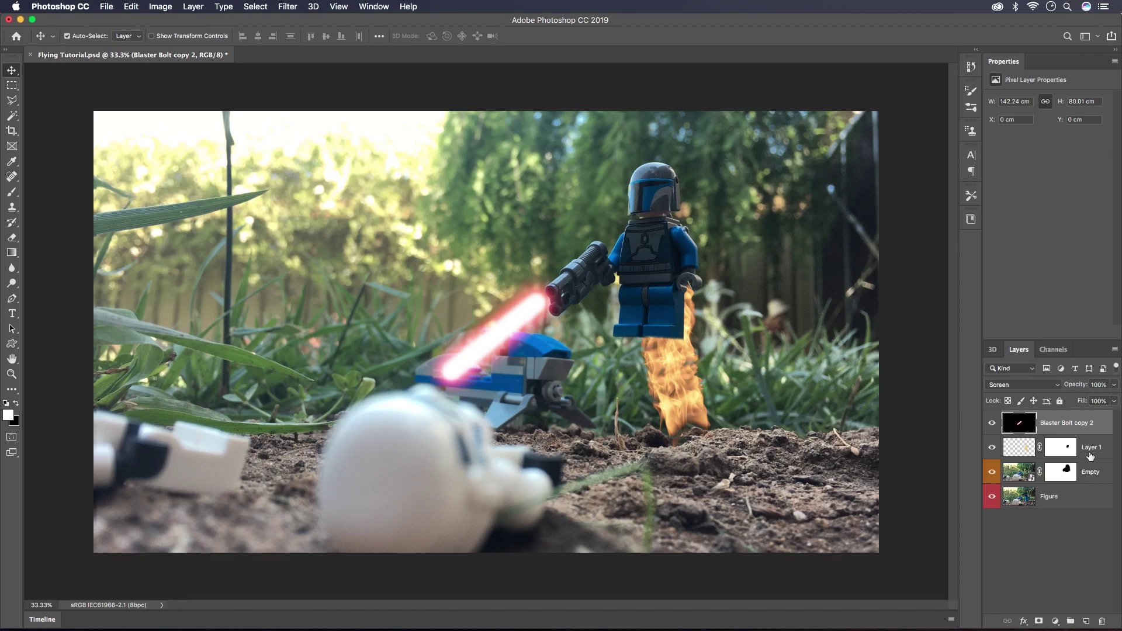
Add a new empty layer and pick the flare 2 brush from the Free Lens Flares set
{"action": "left_click", "coordinate": [1086, 621]}
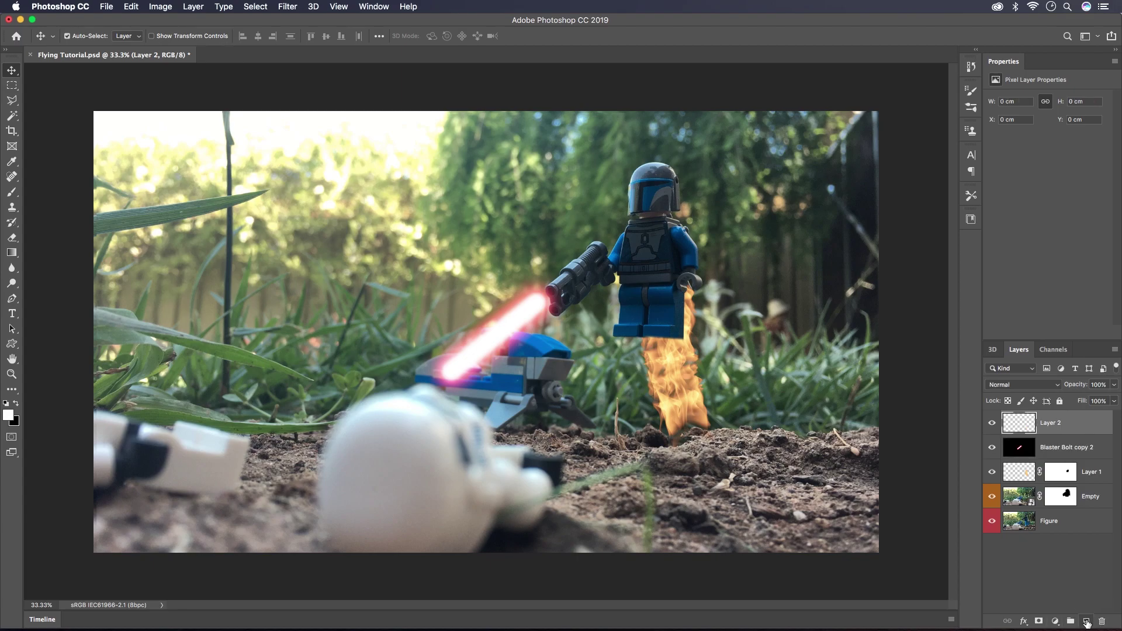
{"action": "key", "text": "b"}
{"action": "right_click", "coordinate": [518, 296]}
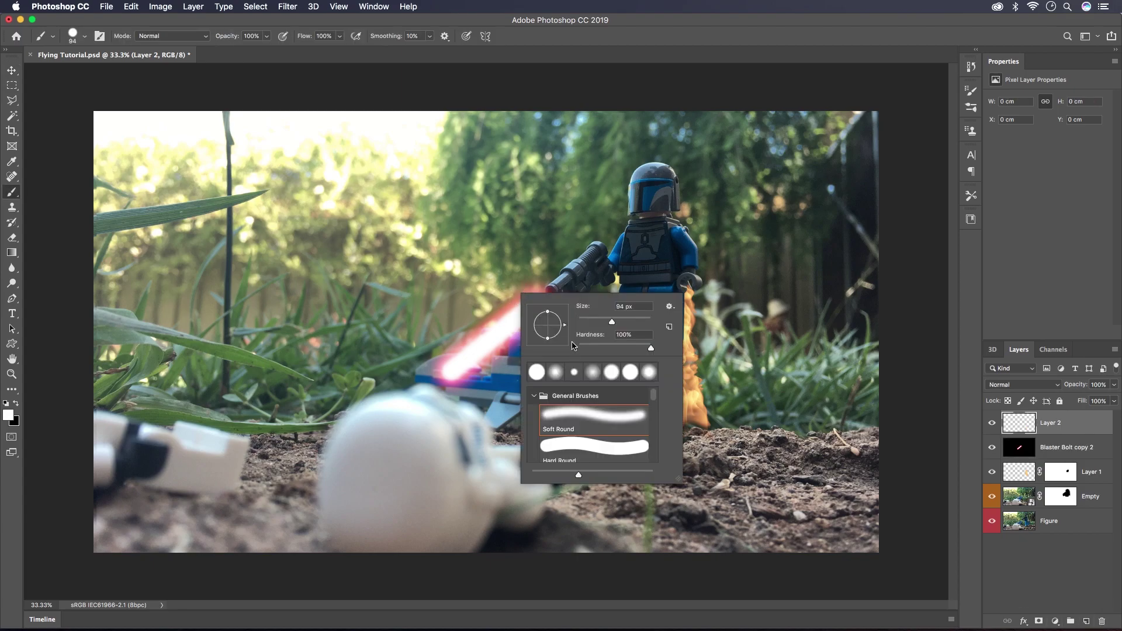
{"action": "left_click", "coordinate": [534, 397]}
{"action": "scroll", "coordinate": [553, 422], "scroll_direction": "down", "scroll_amount": 4}
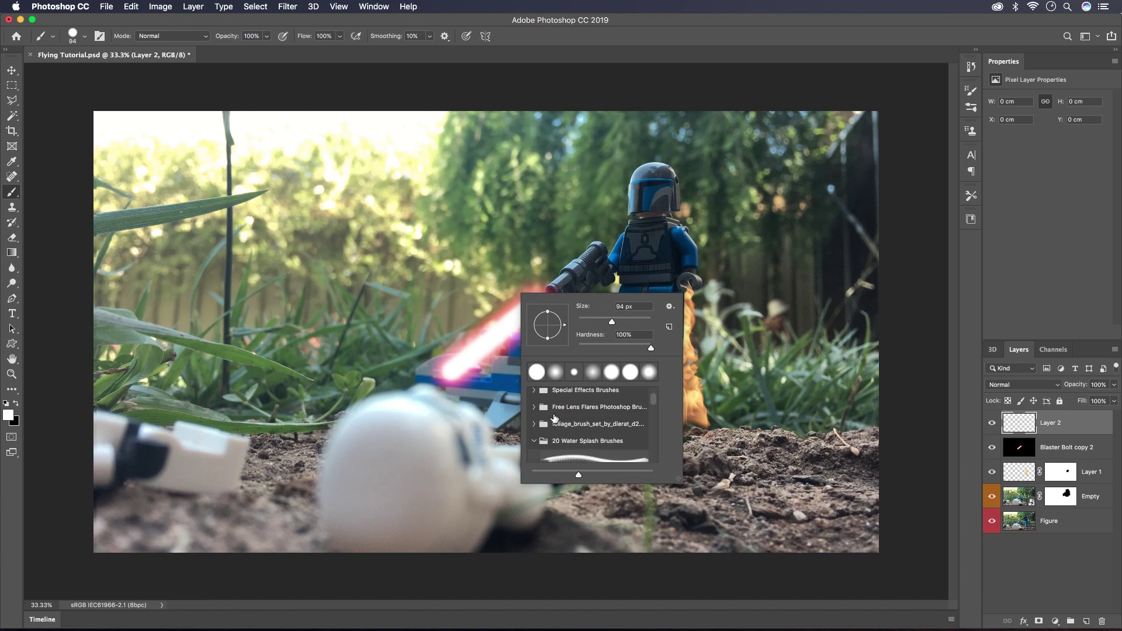
{"action": "left_click", "coordinate": [542, 442]}
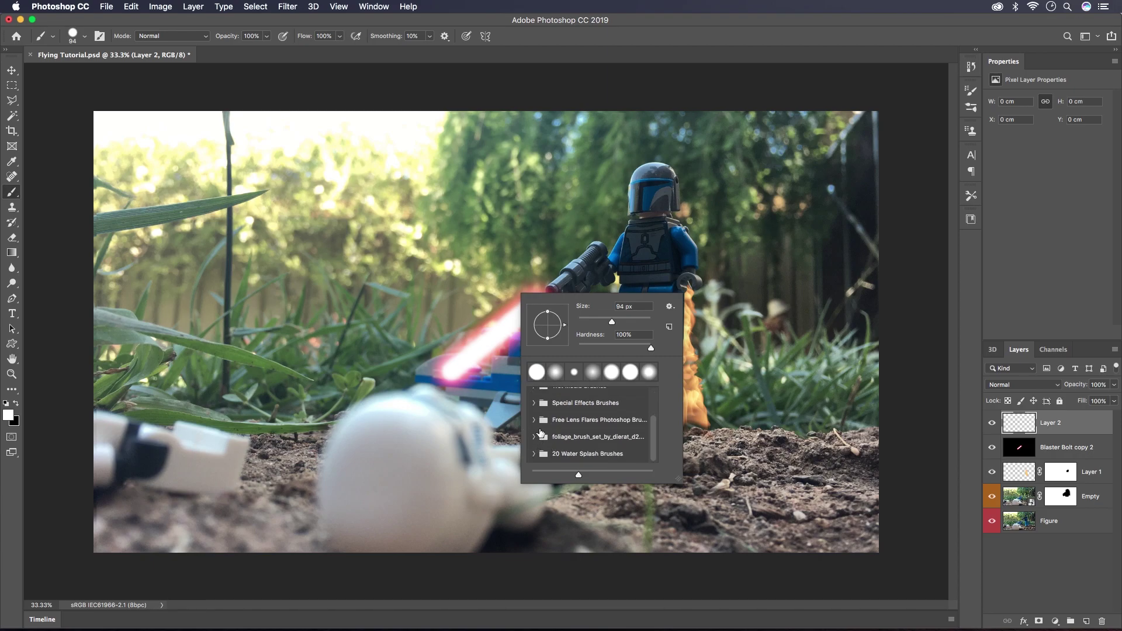
{"action": "left_click", "coordinate": [533, 420]}
{"action": "scroll", "coordinate": [581, 430], "scroll_direction": "down", "scroll_amount": 4}
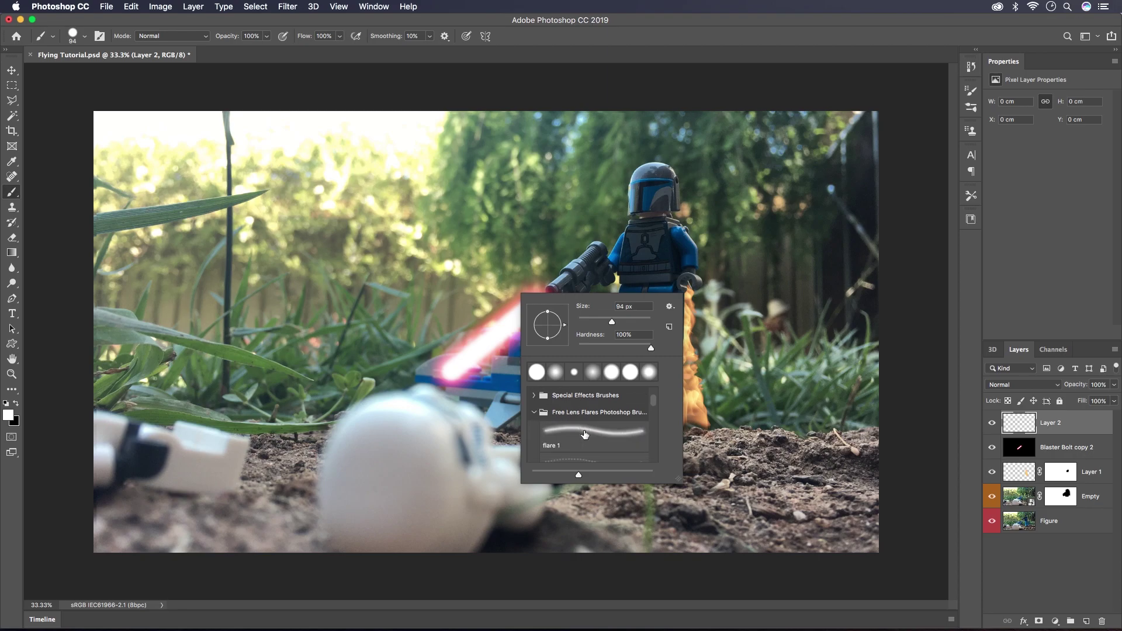
{"action": "scroll", "coordinate": [585, 431], "scroll_direction": "down", "scroll_amount": 1}
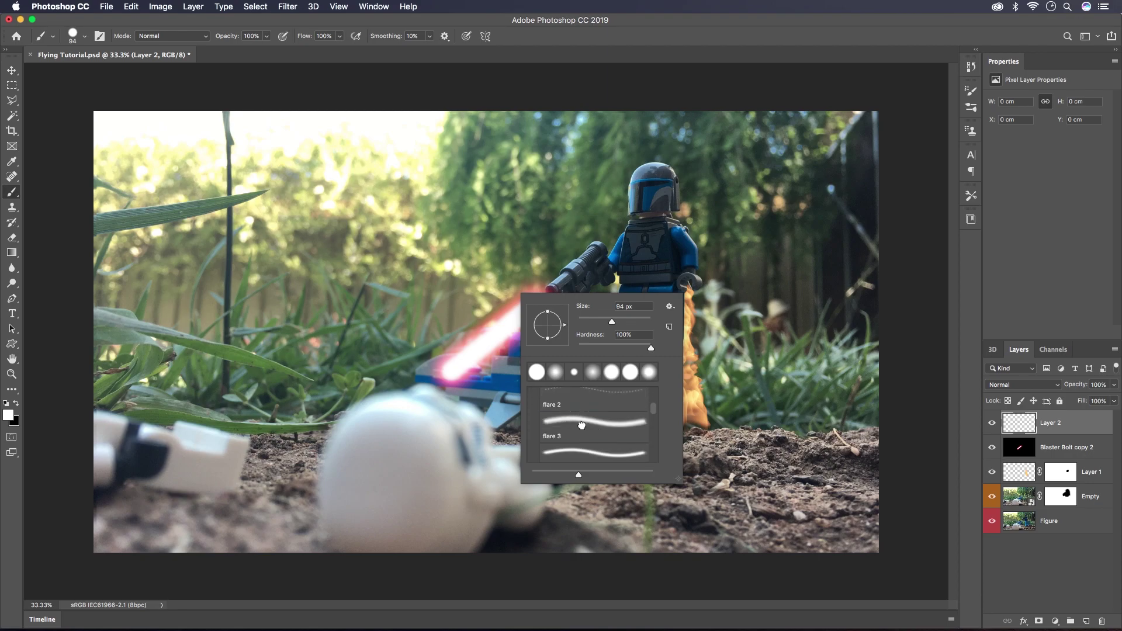
{"action": "left_click", "coordinate": [581, 425]}
Stamp a white lens flare at the blaster muzzle with the brush sized to 2120 px
{"action": "left_click", "coordinate": [574, 338]}
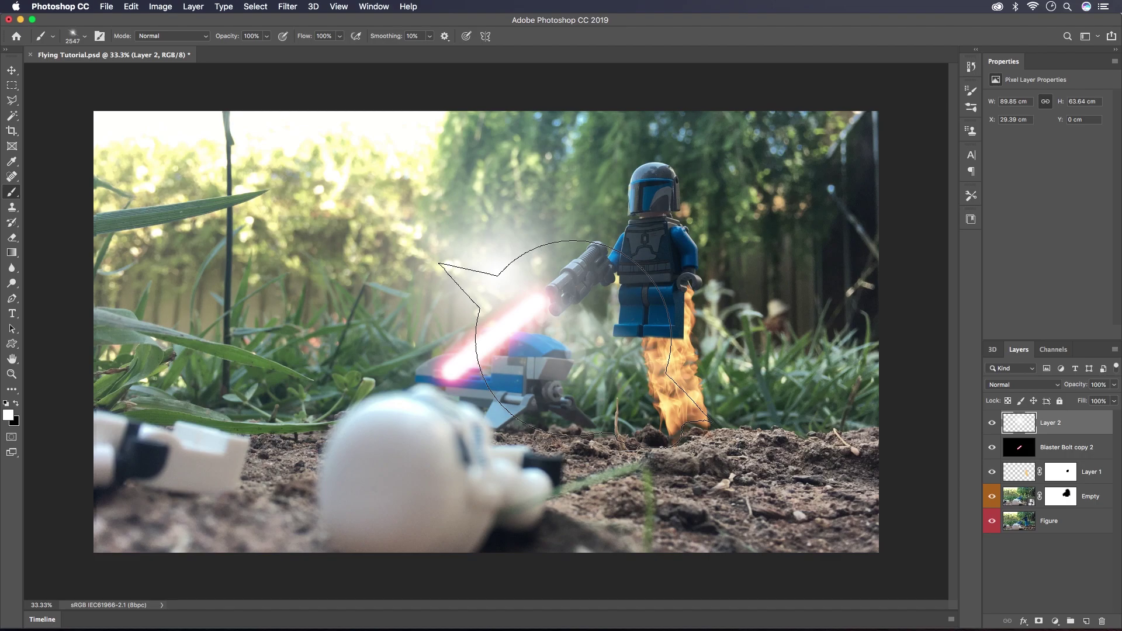
{"action": "key", "text": "super+z"}
{"action": "right_click", "coordinate": [546, 291]}
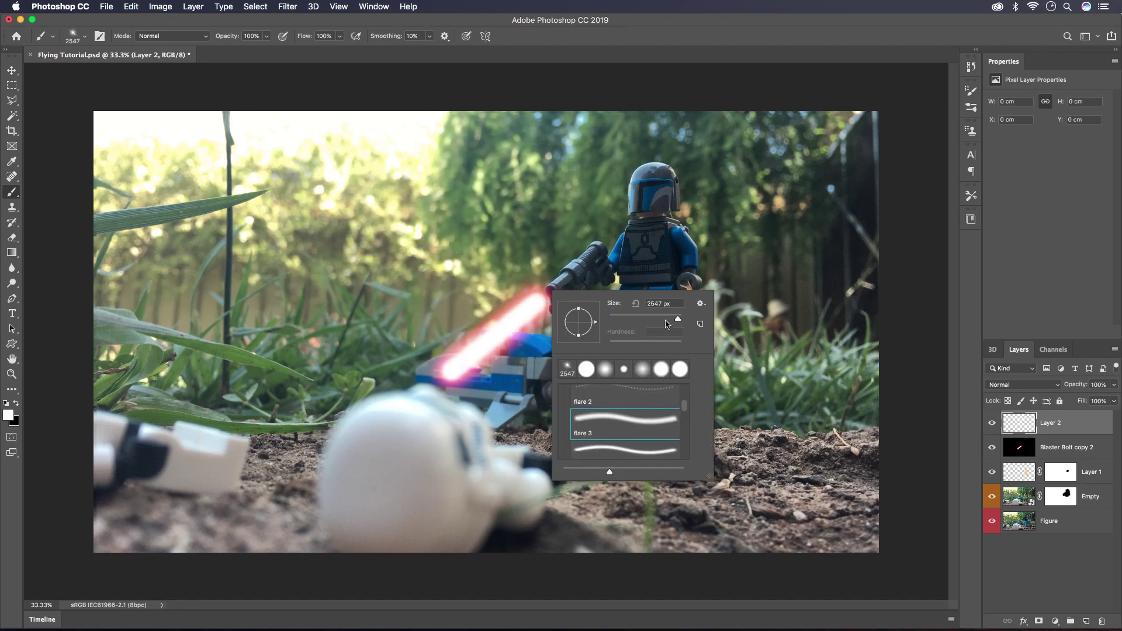
{"action": "left_click_drag", "start_coordinate": [678, 320], "coordinate": [678, 320]}
{"action": "key", "text": "Return"}
{"action": "left_click", "coordinate": [555, 283]}
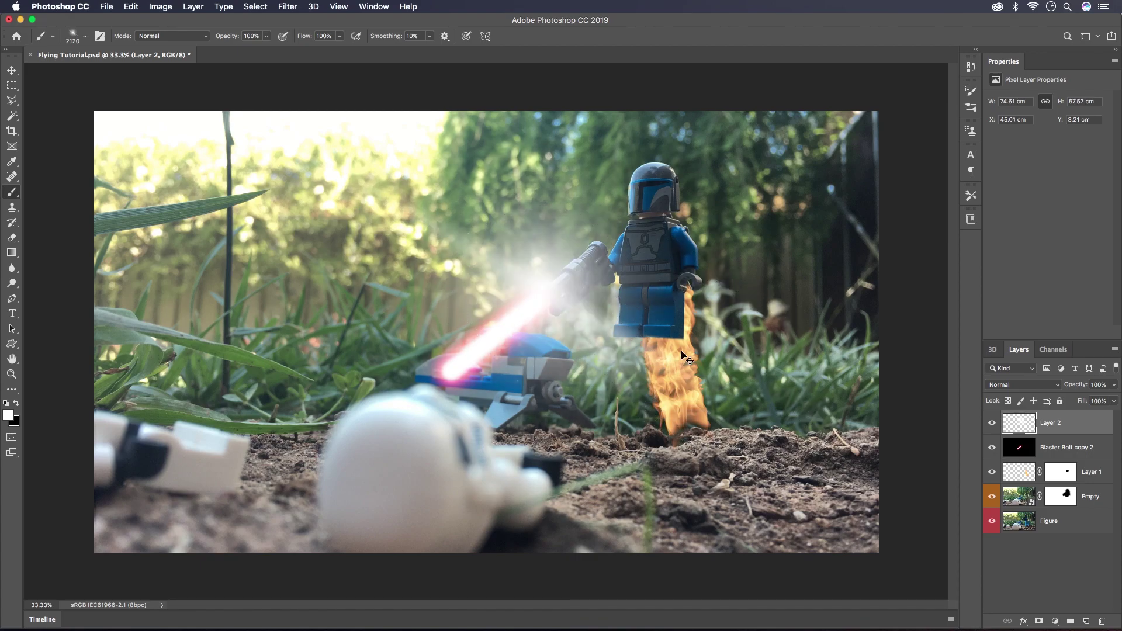
{"action": "key", "text": "super+z"}
{"action": "right_click", "coordinate": [533, 281]}
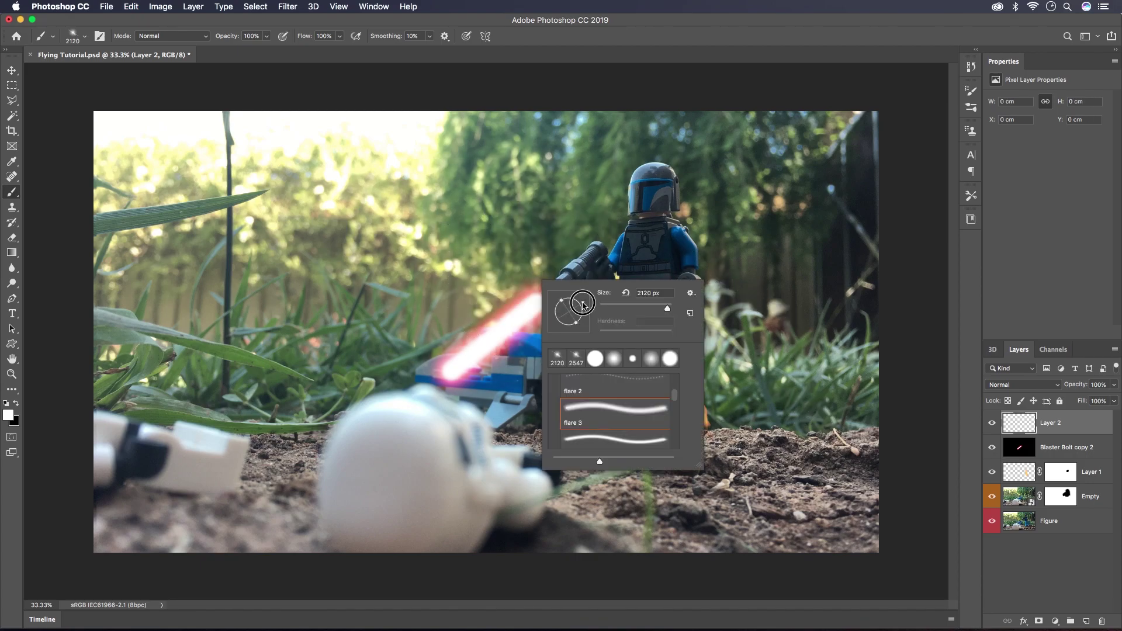
{"action": "left_click", "coordinate": [544, 294]}
{"action": "left_click", "coordinate": [546, 292]}
{"action": "key", "text": "super+z"}
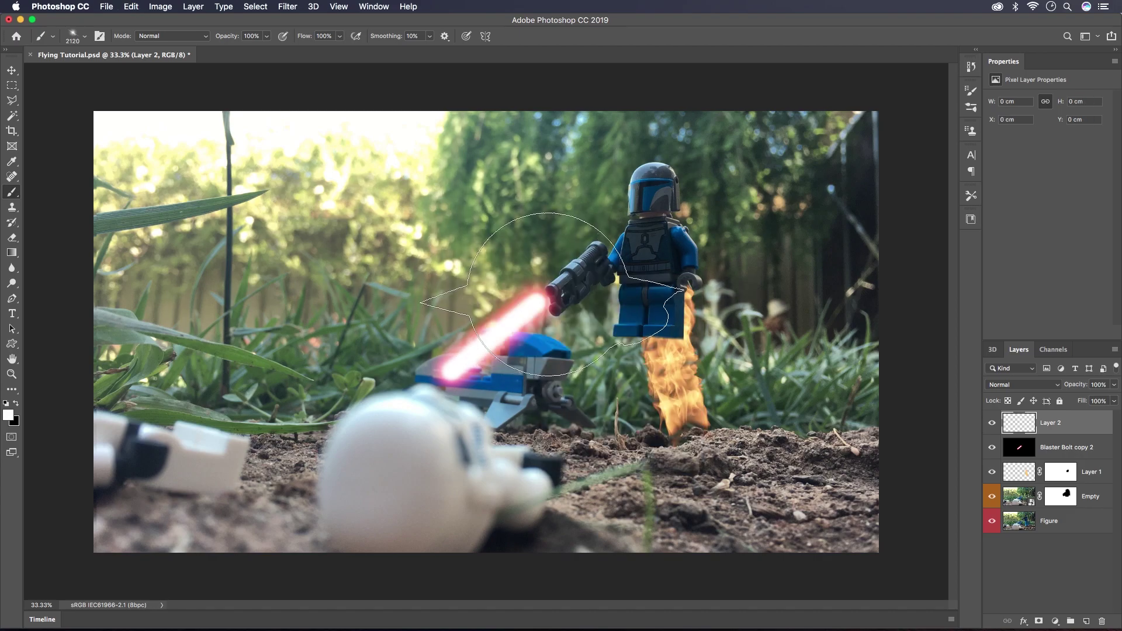
{"action": "left_click", "coordinate": [550, 294]}
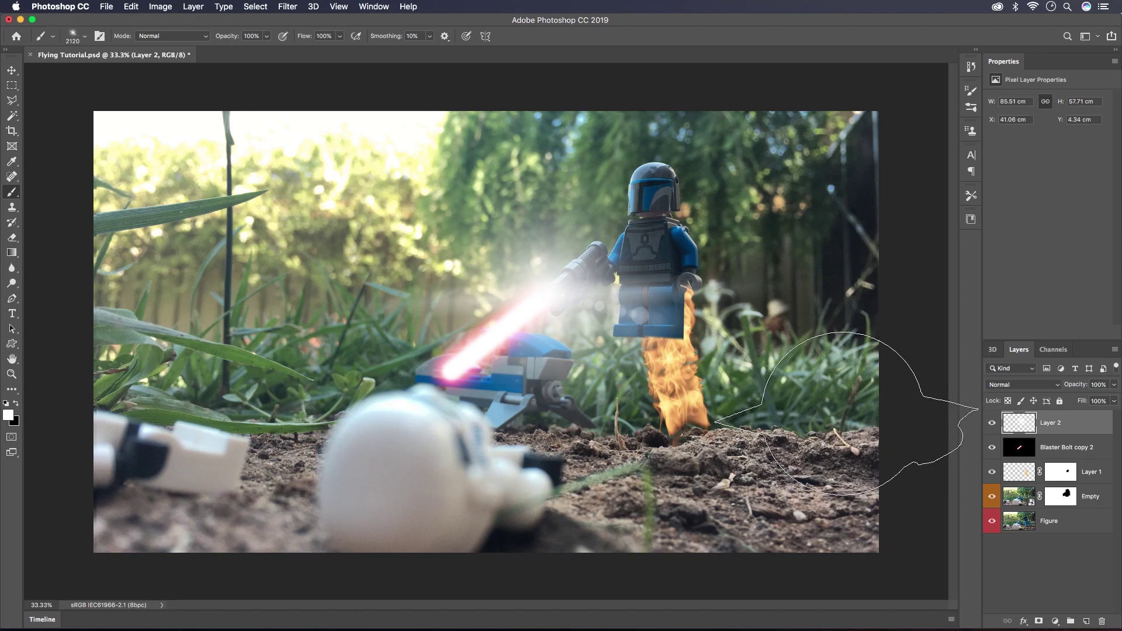
Add a black Solid Color fill layer and merge it with the flare into Layer 2
{"action": "left_click", "coordinate": [1018, 459]}
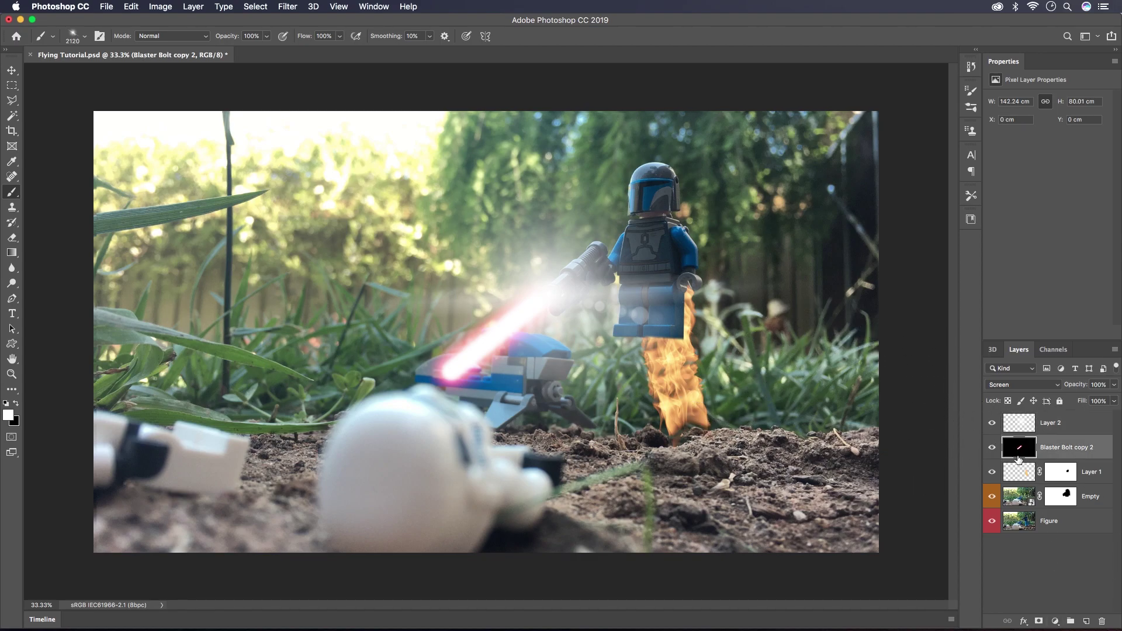
{"action": "left_click", "coordinate": [1056, 623]}
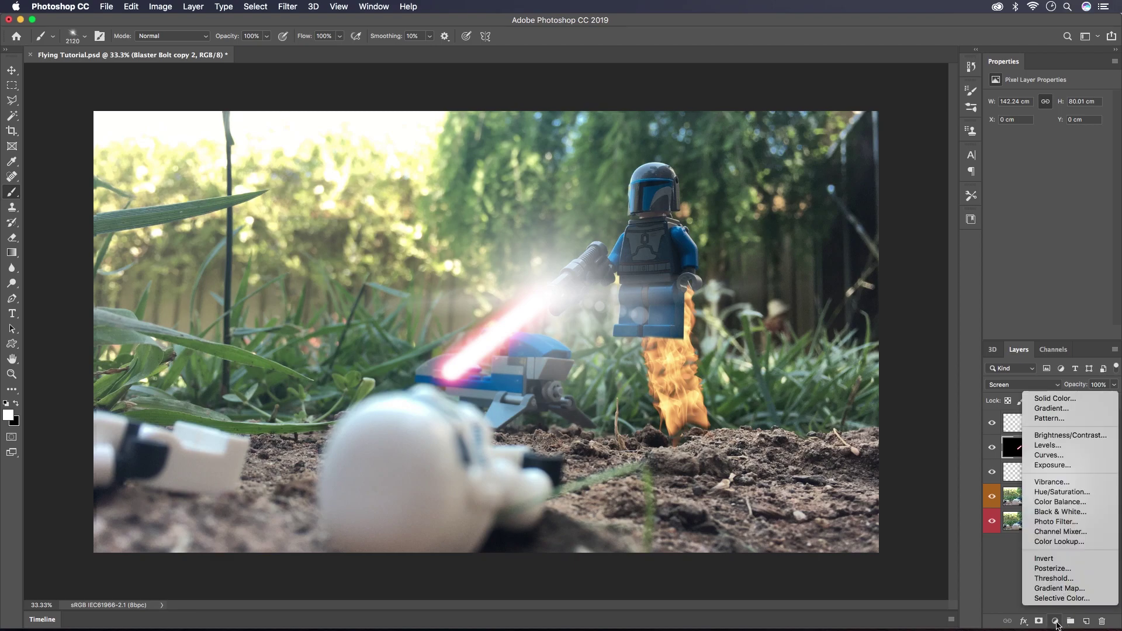
{"action": "left_click", "coordinate": [1046, 398]}
{"action": "left_click", "coordinate": [574, 267]}
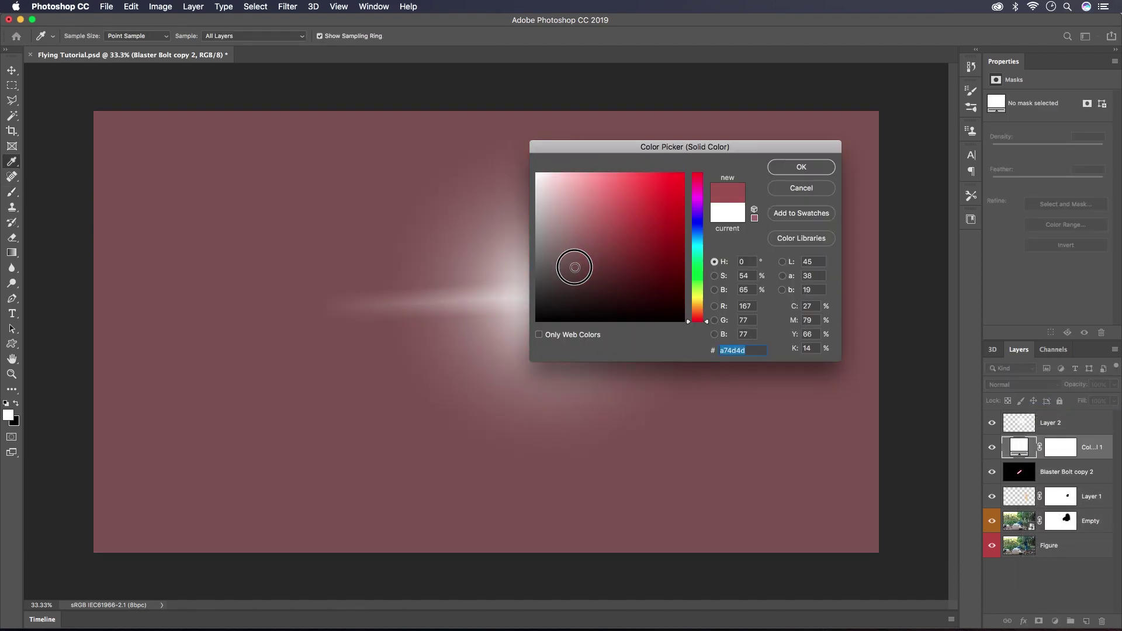
{"action": "left_click_drag", "start_coordinate": [575, 268], "coordinate": [543, 359]}
{"action": "left_click", "coordinate": [786, 169]}
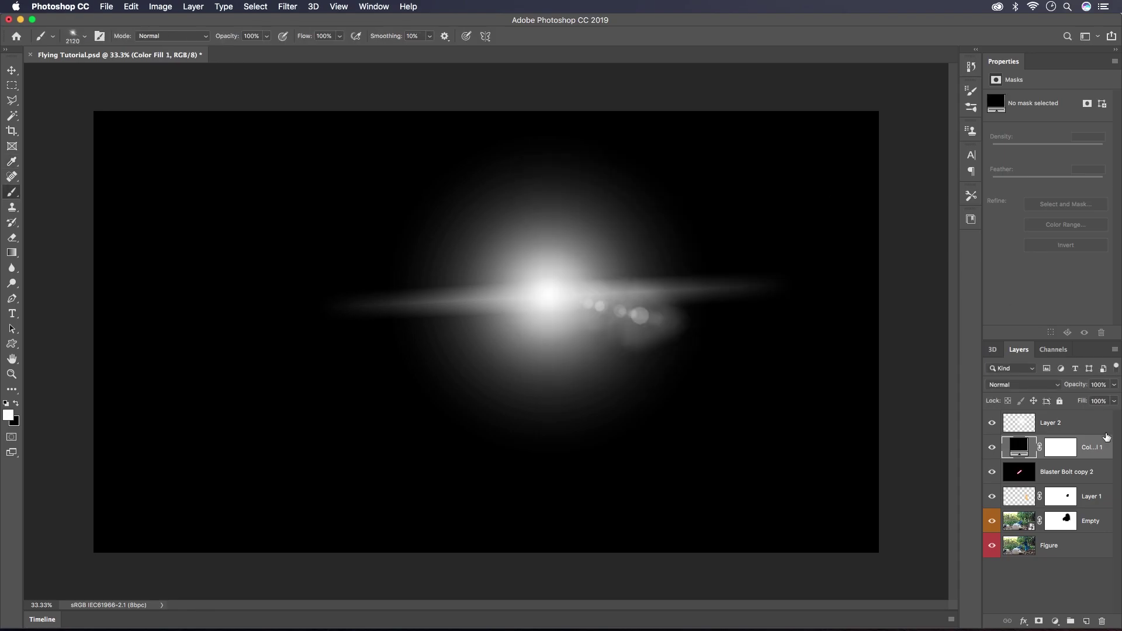
{"action": "left_click", "coordinate": [1077, 429], "text": "shift"}
{"action": "right_click", "coordinate": [1077, 429]}
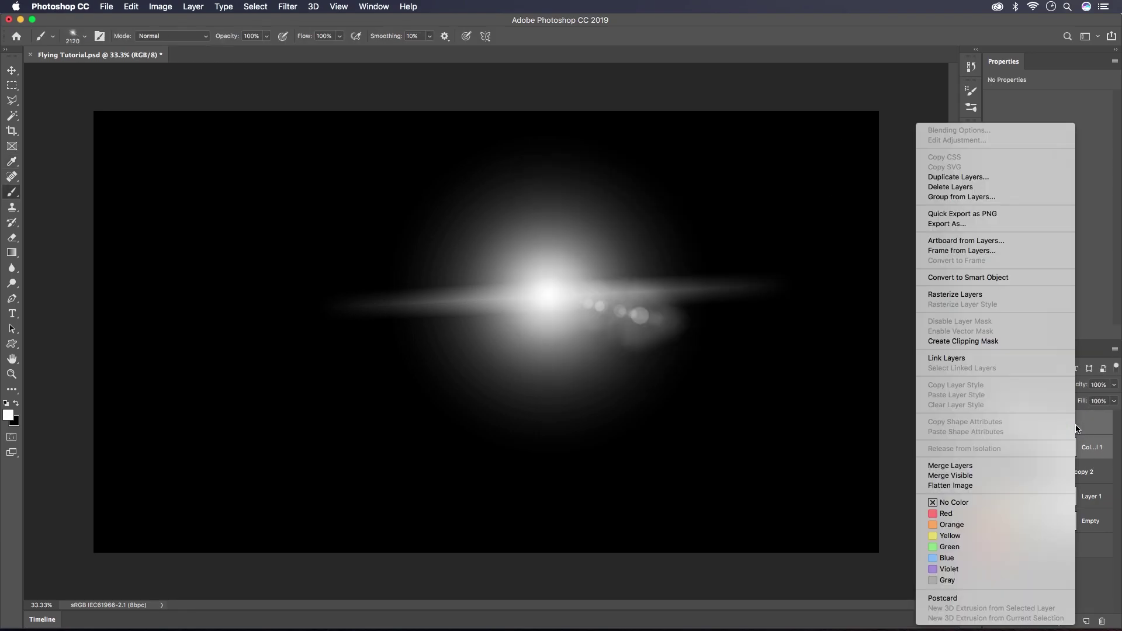
{"action": "left_click", "coordinate": [982, 465]}
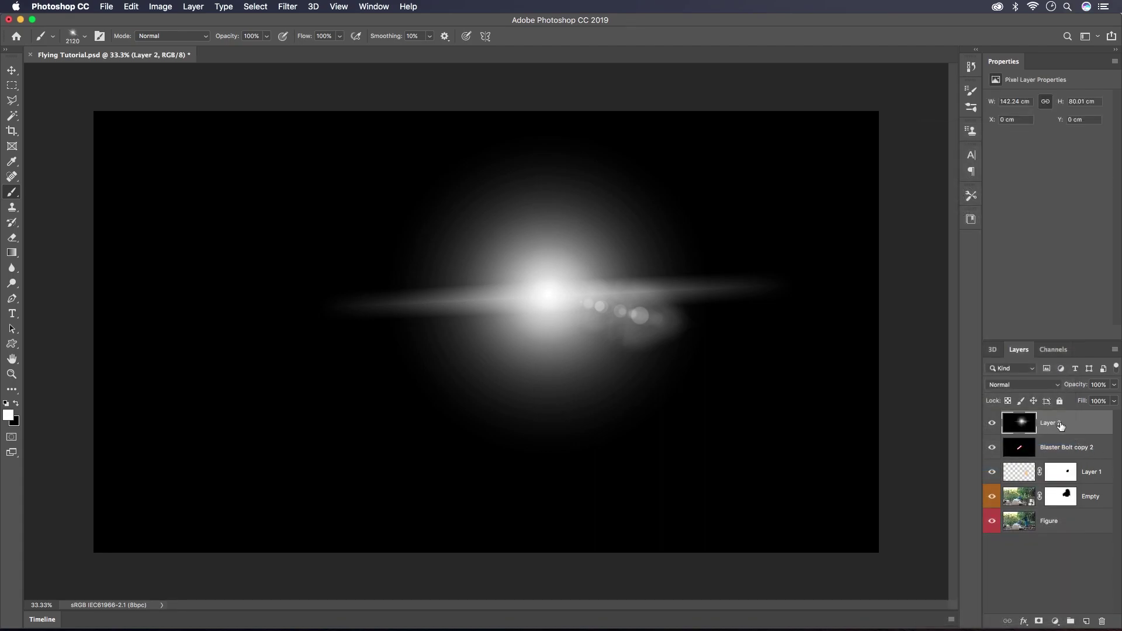
In Curves, raise the flare's Red curve and pull its Green curve down
{"action": "key", "text": "super+m"}
{"action": "left_click", "coordinate": [801, 151]}
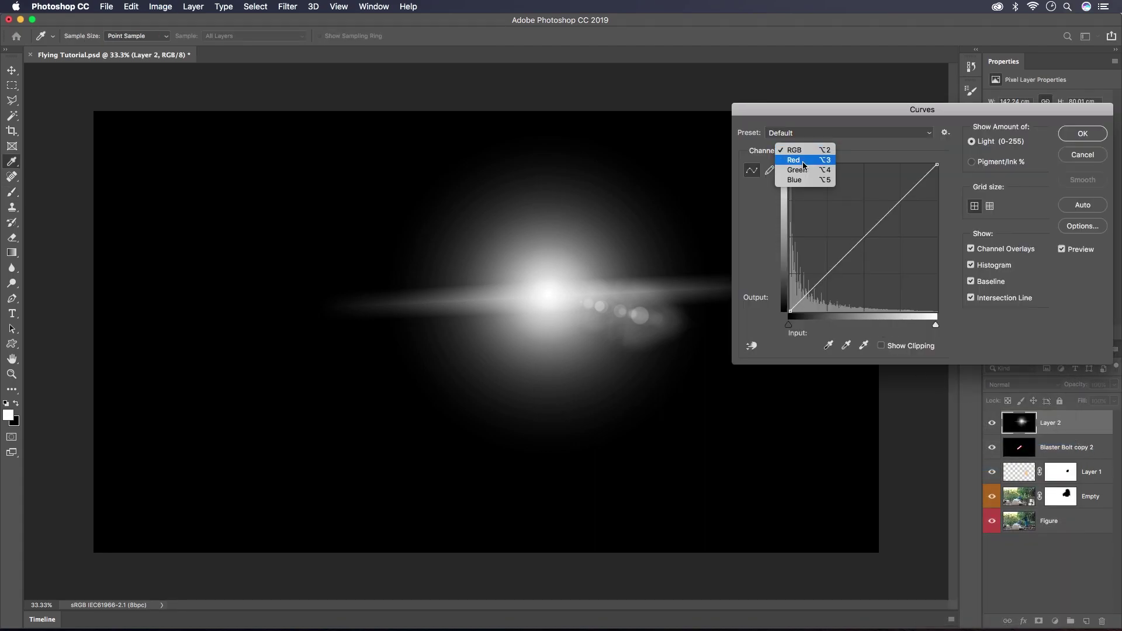
{"action": "left_click", "coordinate": [804, 160]}
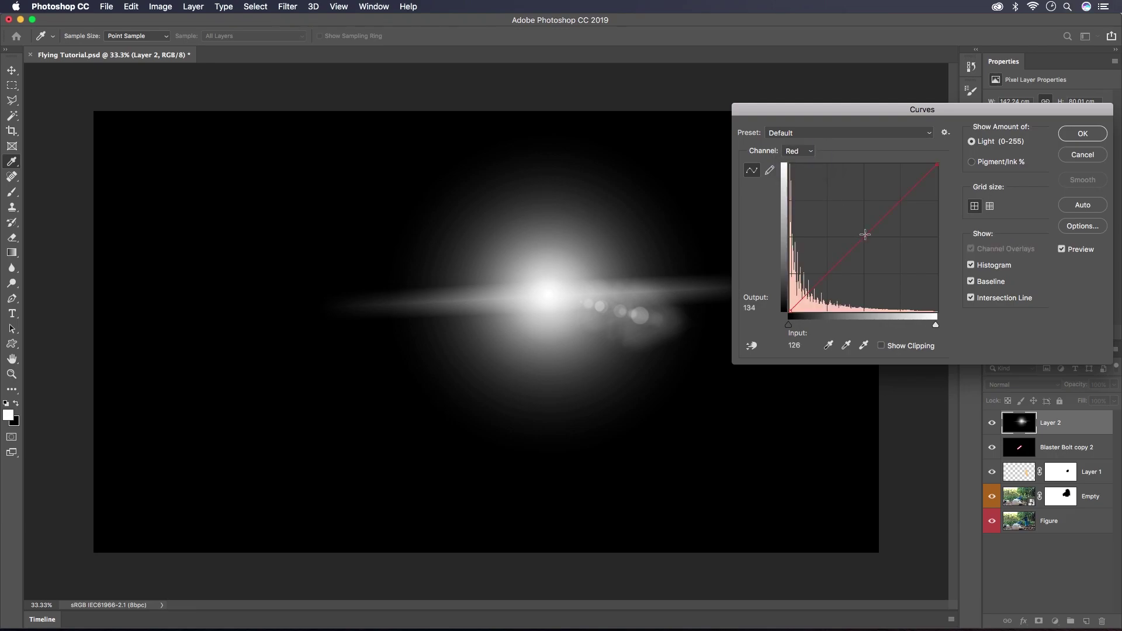
{"action": "left_click_drag", "start_coordinate": [865, 234], "coordinate": [840, 213]}
{"action": "left_click_drag", "start_coordinate": [840, 218], "coordinate": [841, 217]}
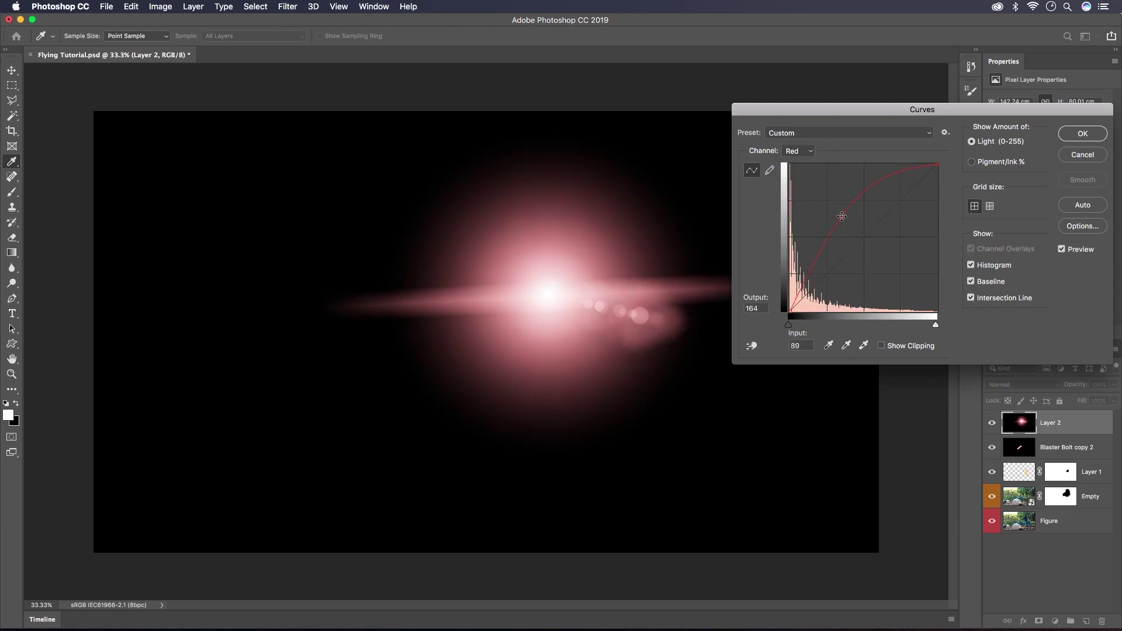
{"action": "left_click", "coordinate": [802, 150]}
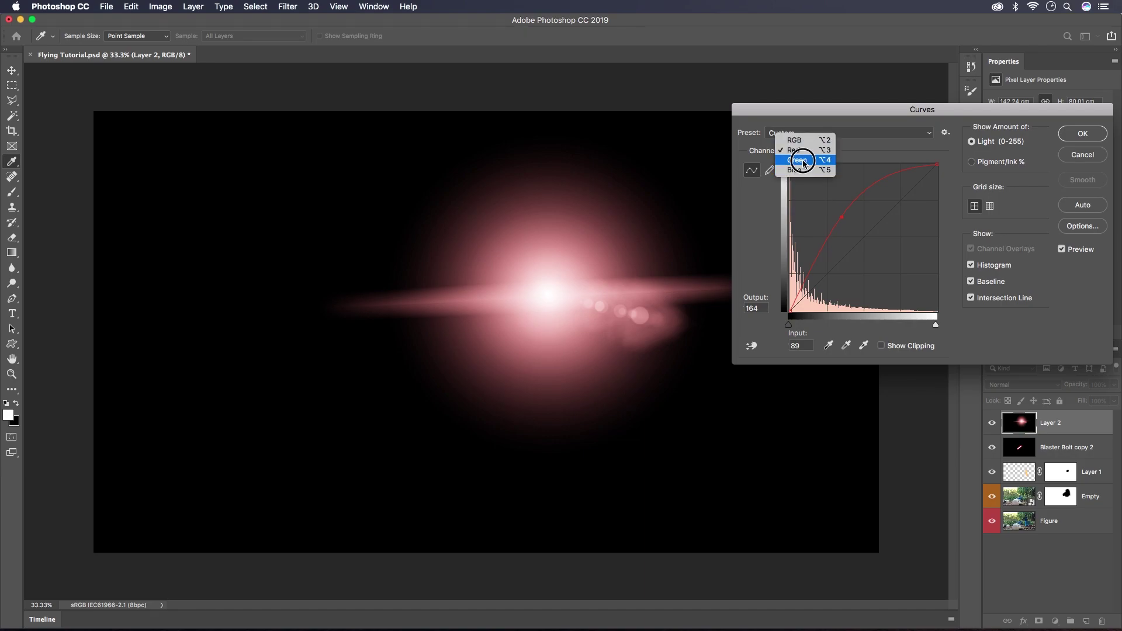
{"action": "left_click", "coordinate": [797, 159]}
{"action": "left_click", "coordinate": [876, 235]}
{"action": "left_click_drag", "start_coordinate": [877, 236], "coordinate": [880, 238]}
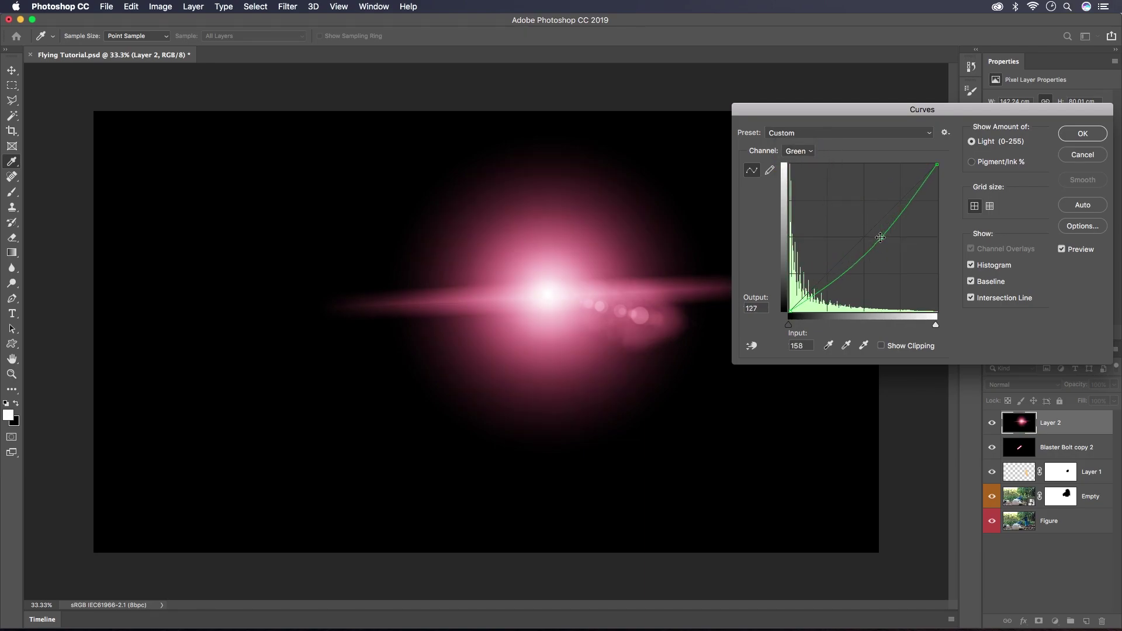
Lower the Blue curve, apply Curves, and set Layer 2's blend mode to Screen
{"action": "left_click", "coordinate": [799, 151]}
{"action": "left_click", "coordinate": [799, 150]}
{"action": "left_click", "coordinate": [800, 152]}
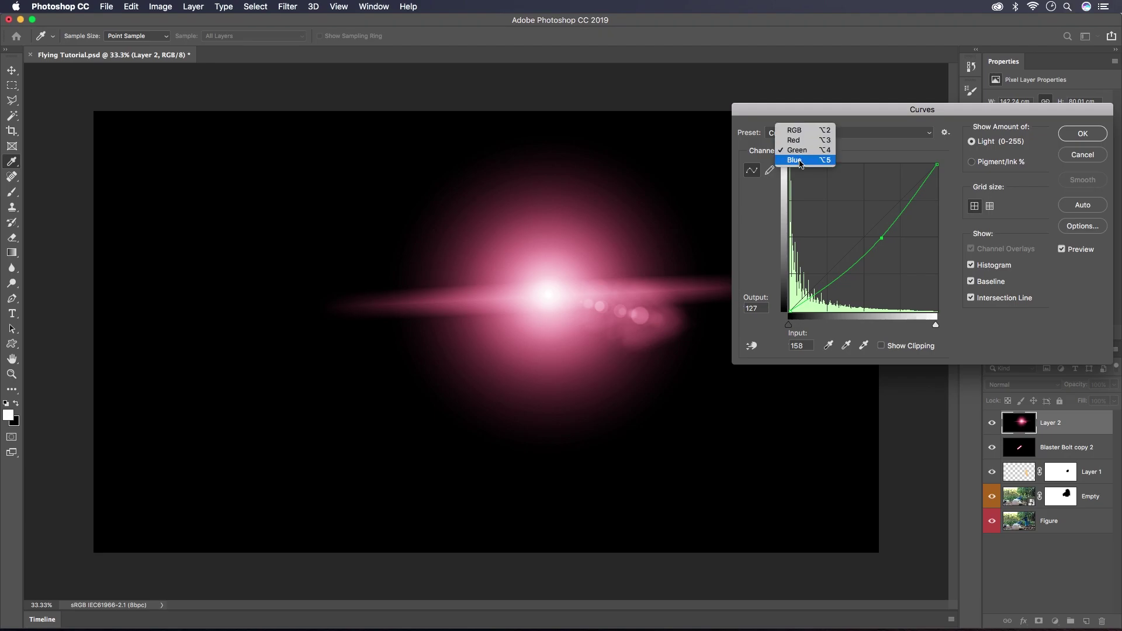
{"action": "left_click", "coordinate": [795, 160]}
{"action": "left_click", "coordinate": [876, 239]}
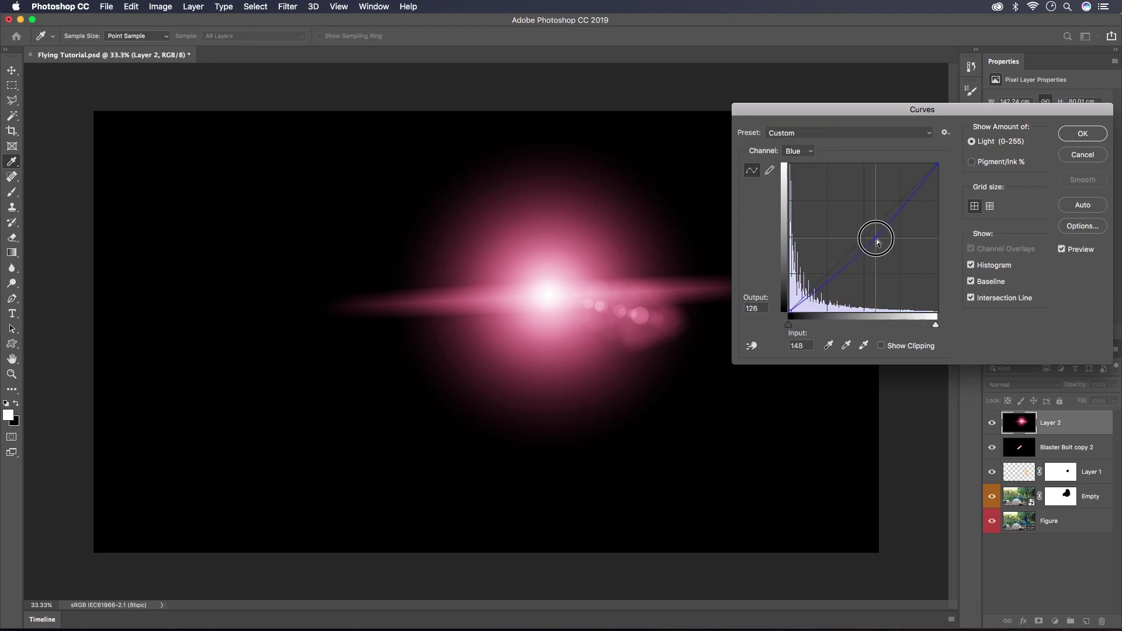
{"action": "left_click", "coordinate": [1081, 133]}
{"action": "key", "text": "b"}
{"action": "left_click", "coordinate": [1022, 384]}
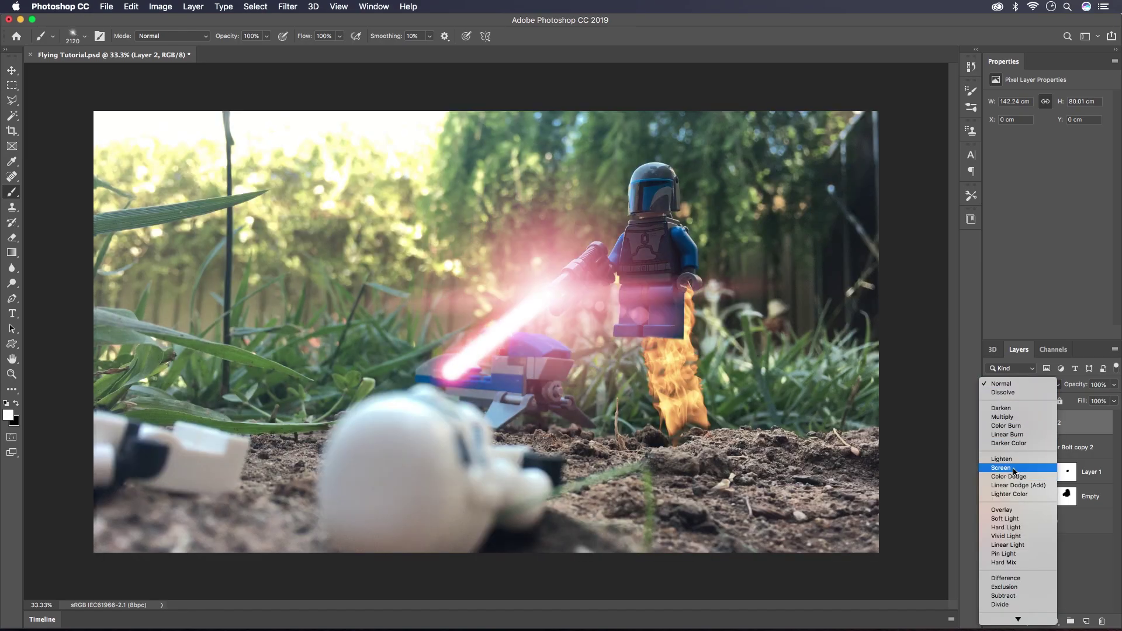
{"action": "left_click", "coordinate": [1011, 468]}
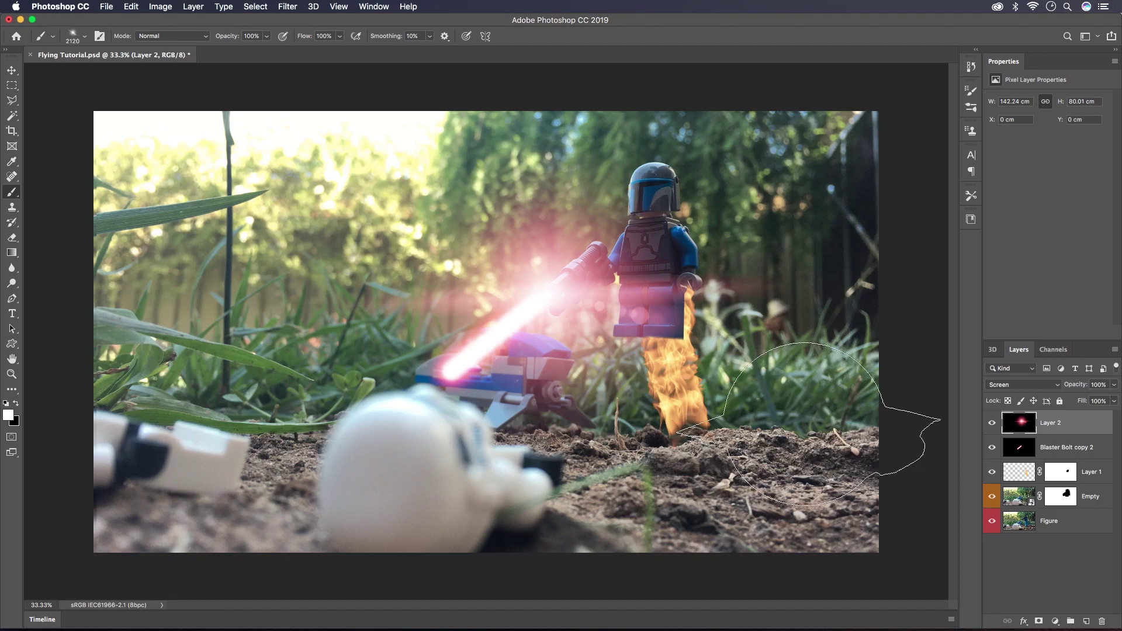
Apply a Gaussian Blur with a 2.7-pixel radius to Layer 1's jetpack flame
{"action": "left_click", "coordinate": [1013, 474]}
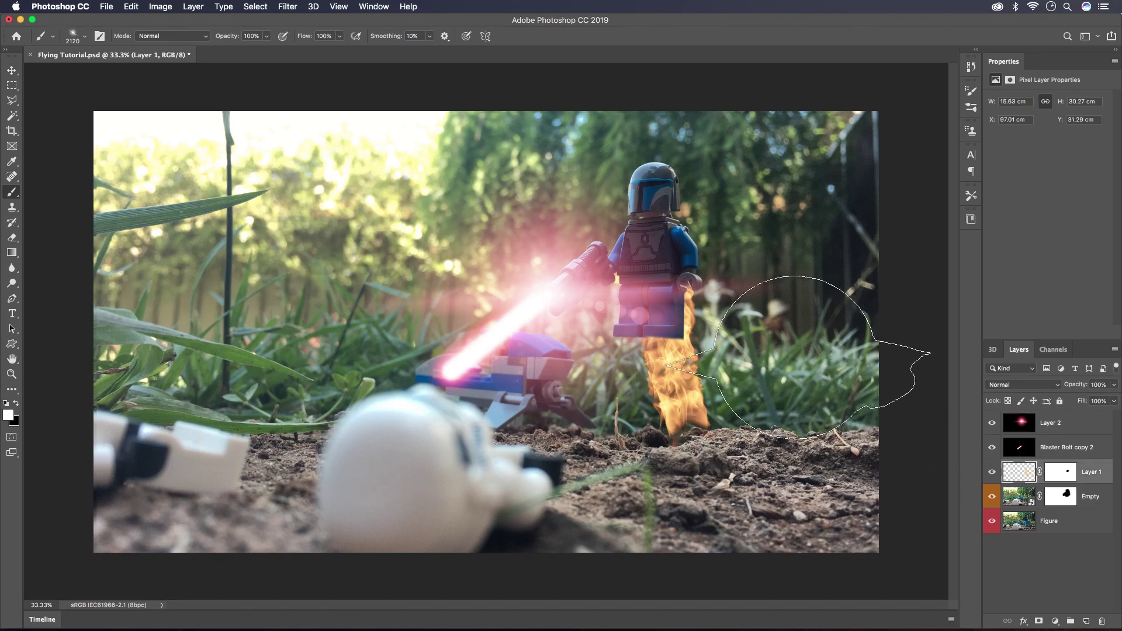
{"action": "left_click", "coordinate": [289, 7]}
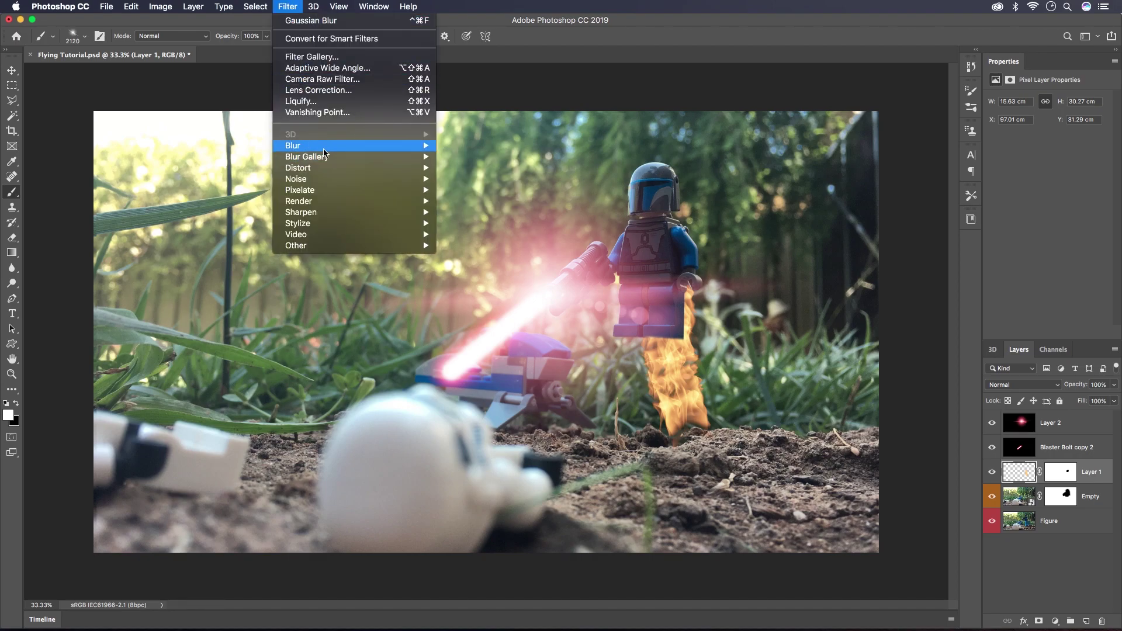
{"action": "mouse_move", "coordinate": [350, 147]}
{"action": "left_click", "coordinate": [494, 190]}
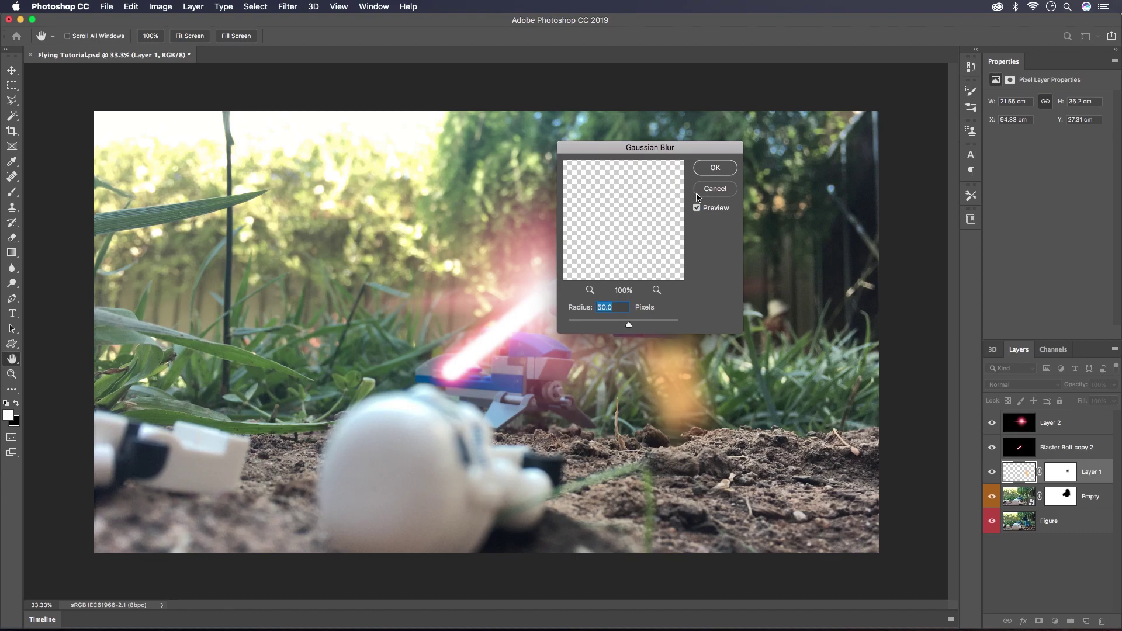
{"action": "left_click", "coordinate": [590, 324]}
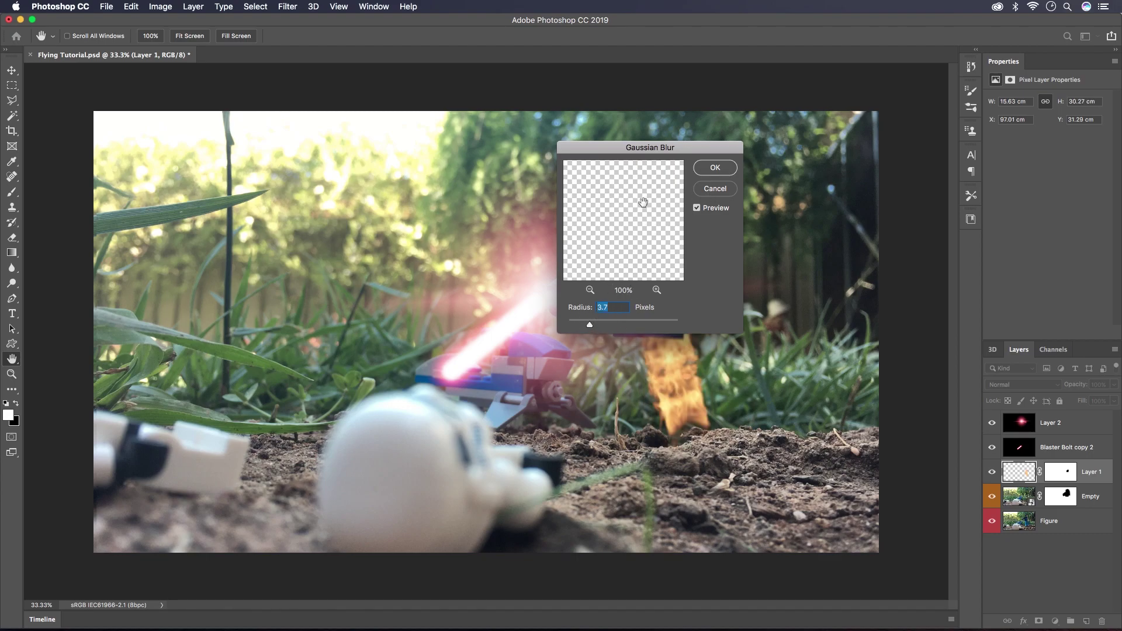
{"action": "left_click_drag", "start_coordinate": [628, 149], "coordinate": [365, 147]}
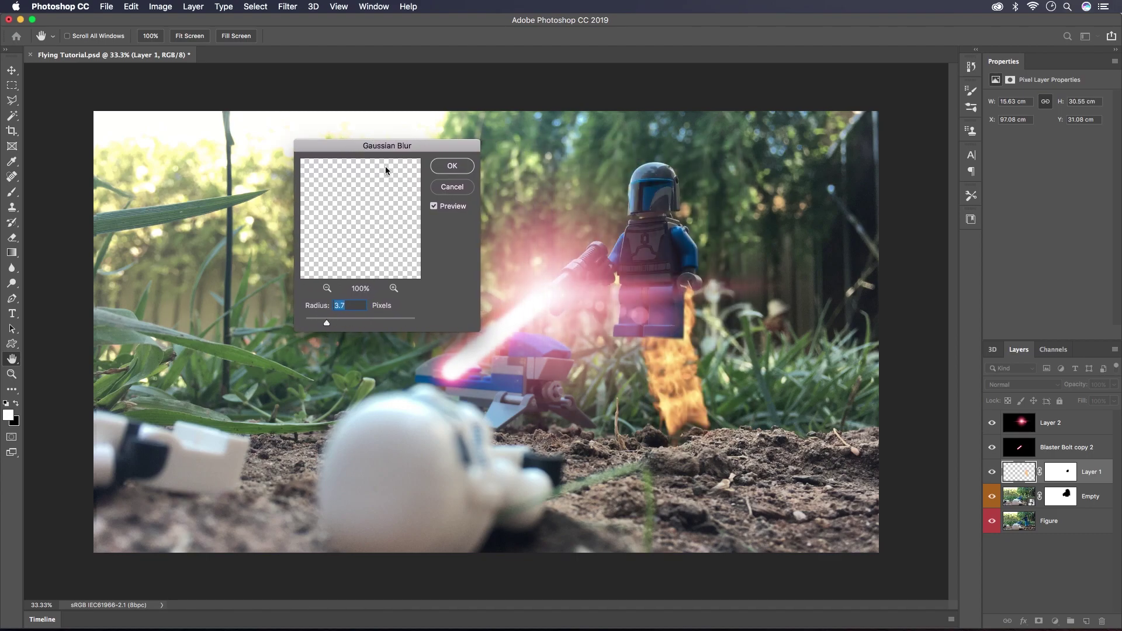
{"action": "left_click", "coordinate": [320, 321]}
{"action": "left_click_drag", "start_coordinate": [321, 321], "coordinate": [322, 321]}
{"action": "left_click", "coordinate": [468, 165]}
{"action": "key", "text": "b"}
{"action": "key", "text": "v"}
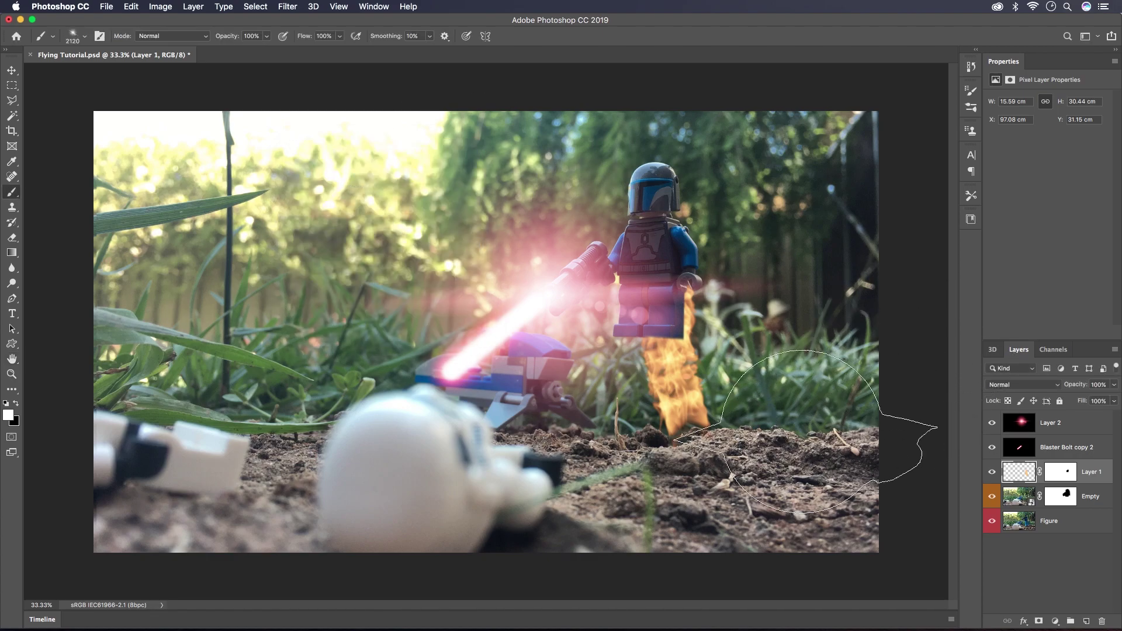
{"action": "left_click", "coordinate": [442, 491]}
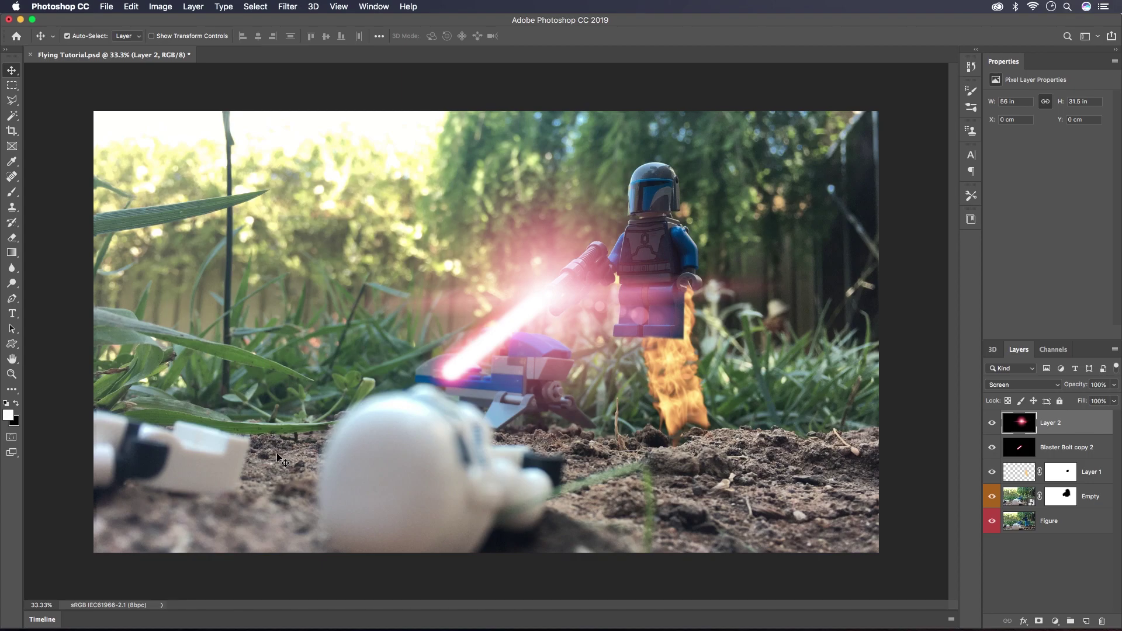
From Finder, open rubble-explosion-png-art-4-transparent.png with Adobe Photoshop CC 2019
{"action": "key", "text": "super+Tab"}
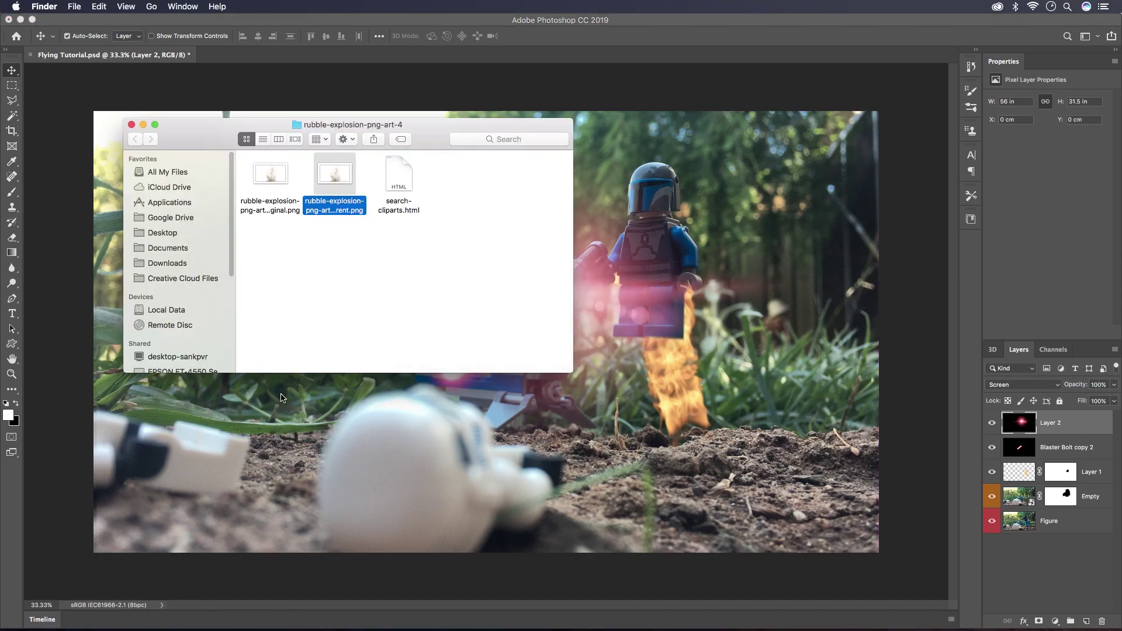
{"action": "right_click", "coordinate": [333, 178]}
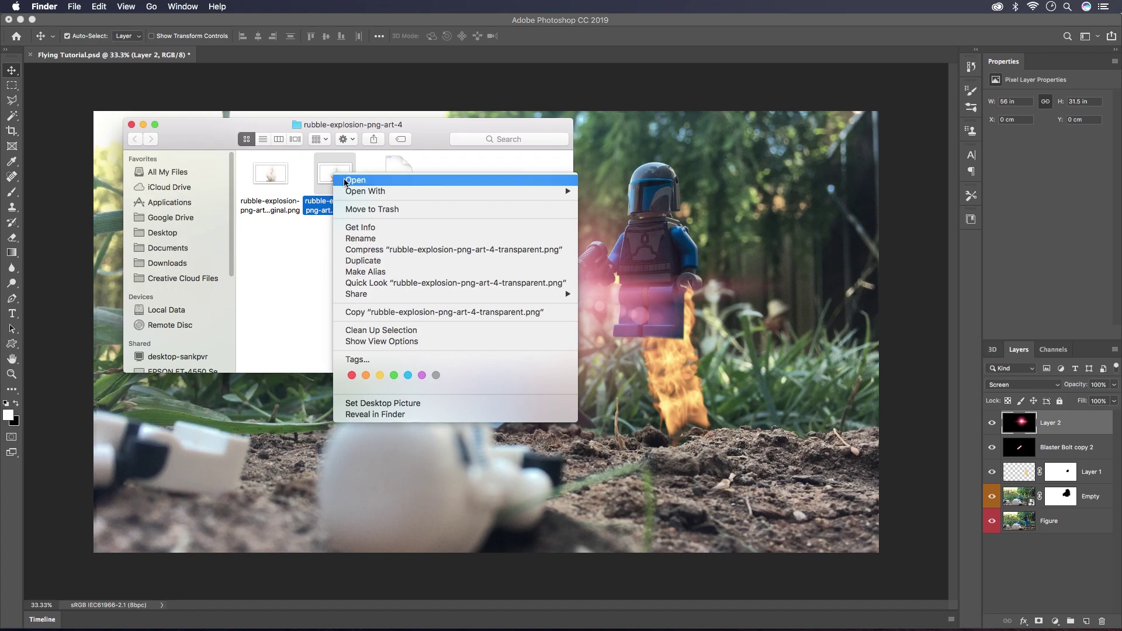
{"action": "mouse_move", "coordinate": [407, 192]}
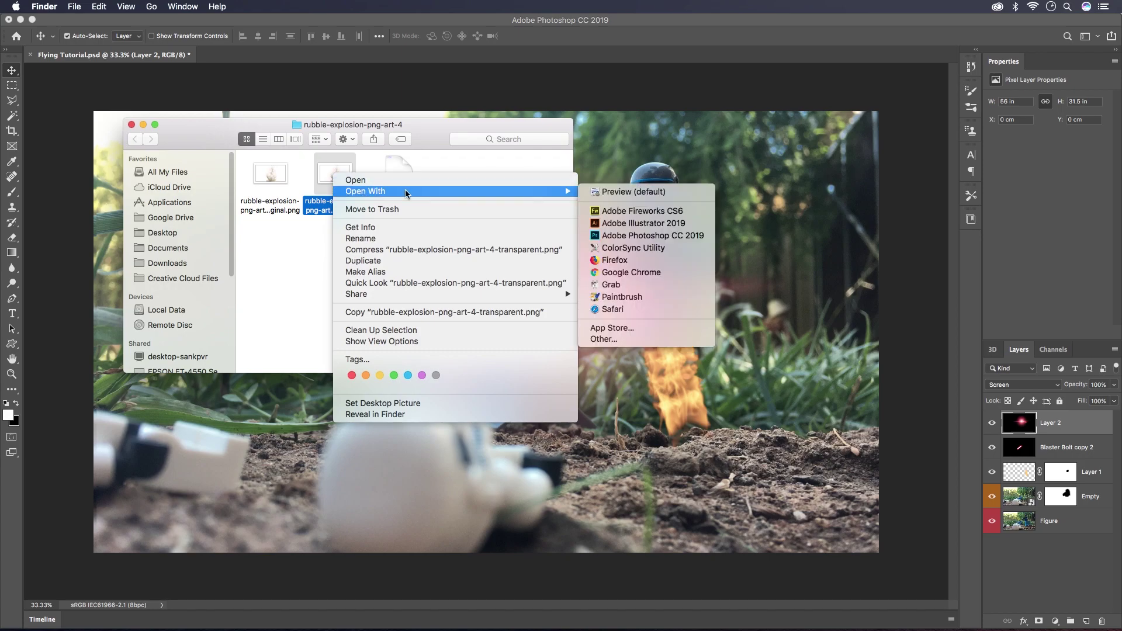
{"action": "left_click", "coordinate": [624, 236]}
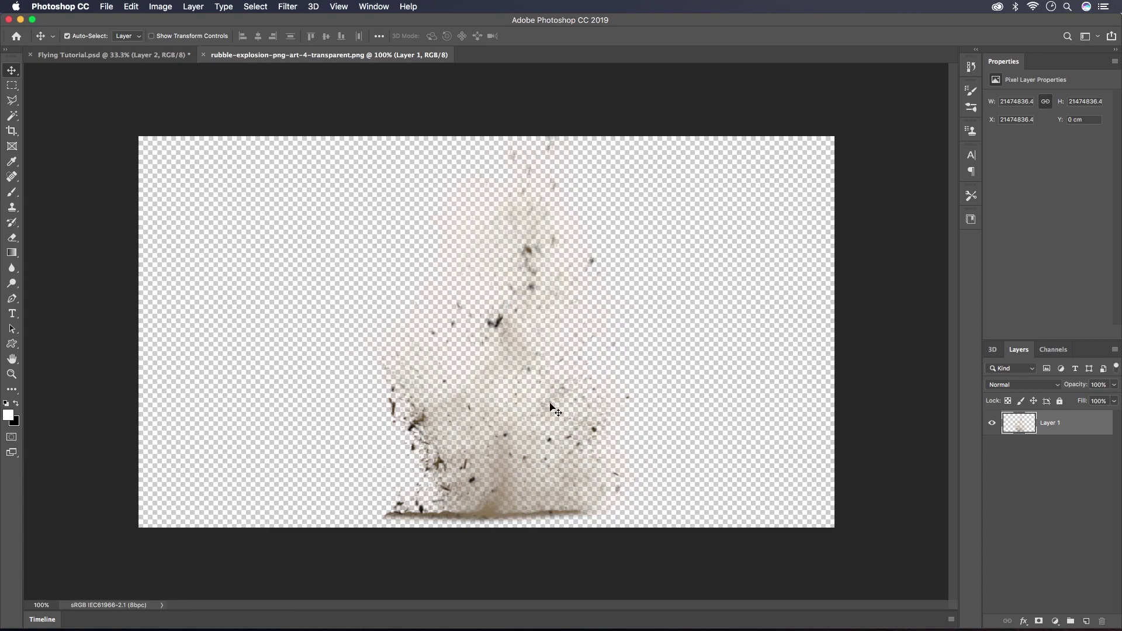
Drag the rubble dust layer into Flying Tutorial.psd and shift it left in the scene
{"action": "right_click", "coordinate": [510, 402]}
{"action": "left_click", "coordinate": [494, 395]}
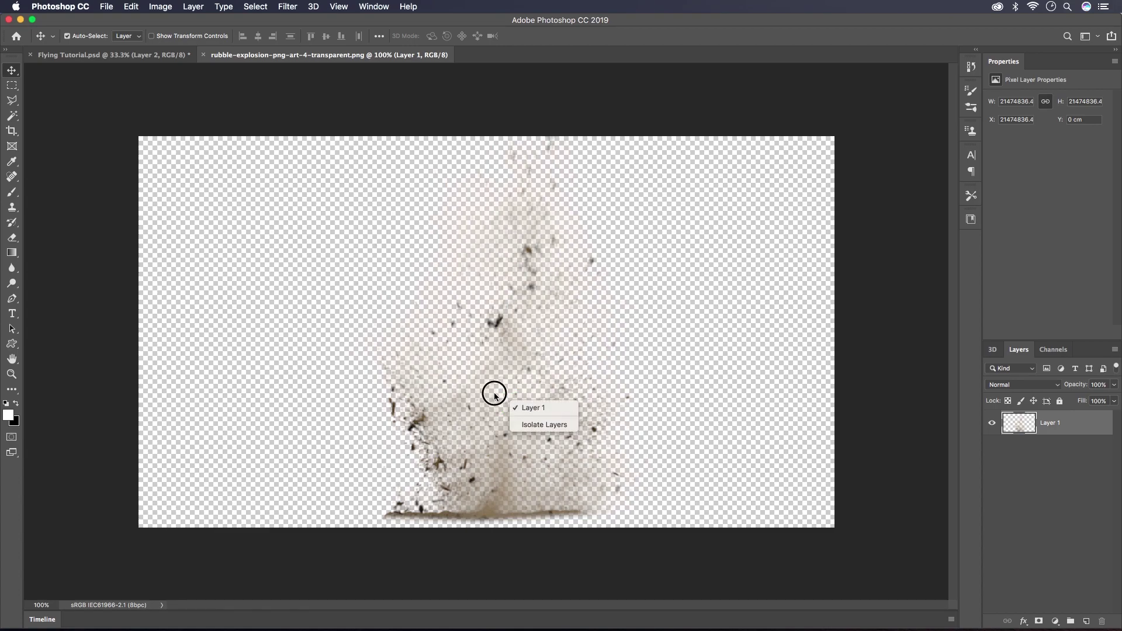
{"action": "left_click_drag", "start_coordinate": [606, 420], "coordinate": [403, 256]}
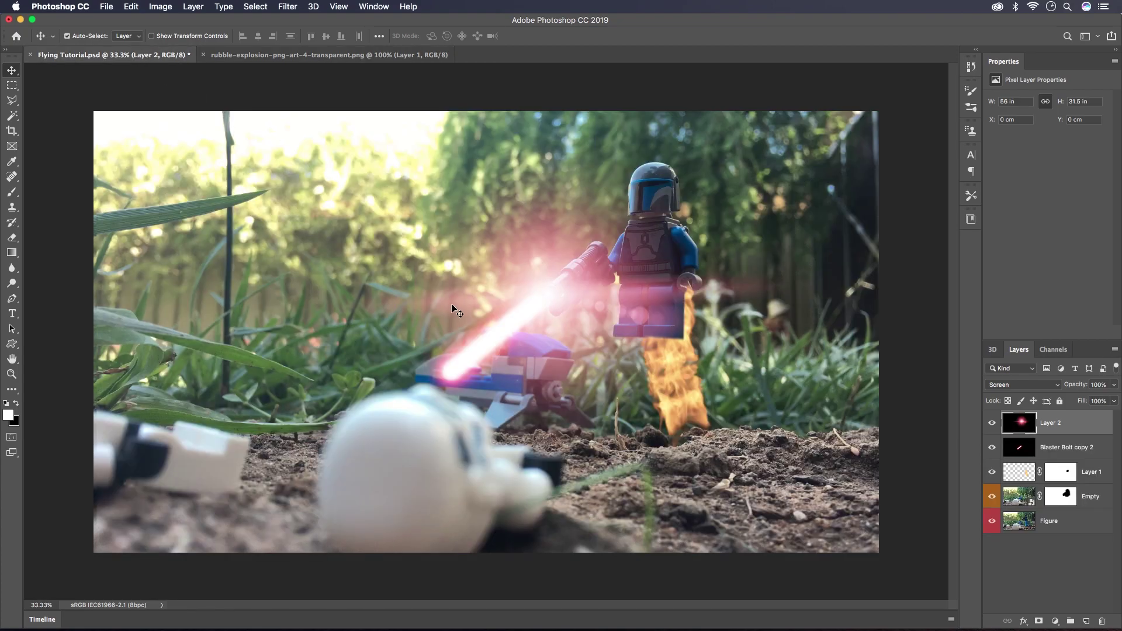
{"action": "left_click_drag", "start_coordinate": [457, 312], "coordinate": [458, 304]}
{"action": "left_click_drag", "start_coordinate": [471, 367], "coordinate": [235, 451]}
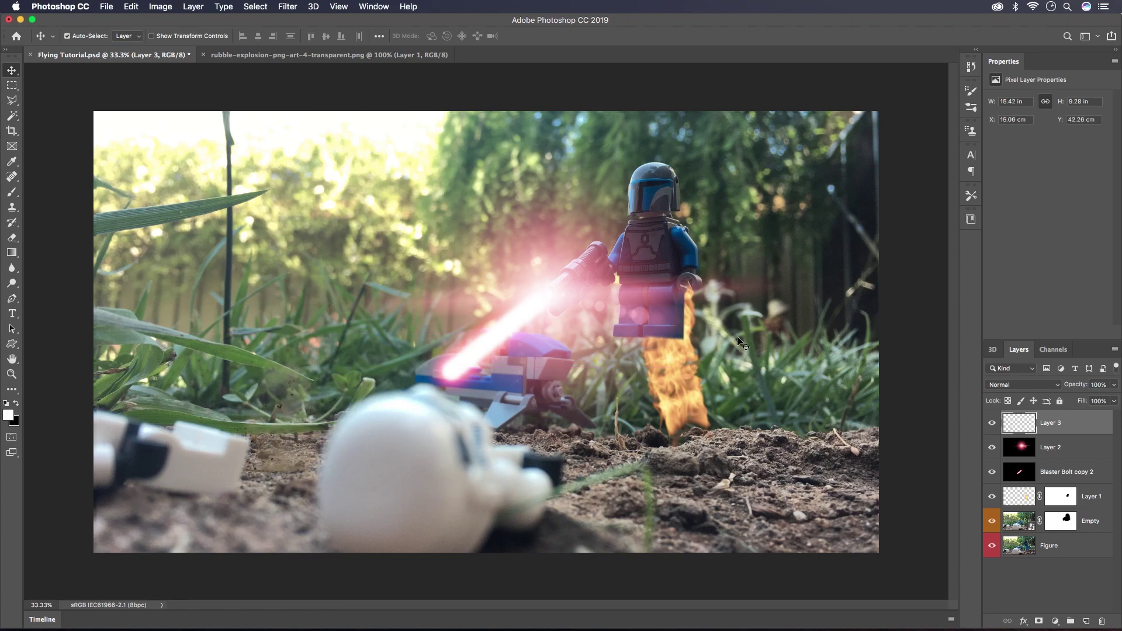
Scale Layer 3's dust cloud to about double width and move it left onto the stormtrooper's helmet
{"action": "key", "text": "super+t"}
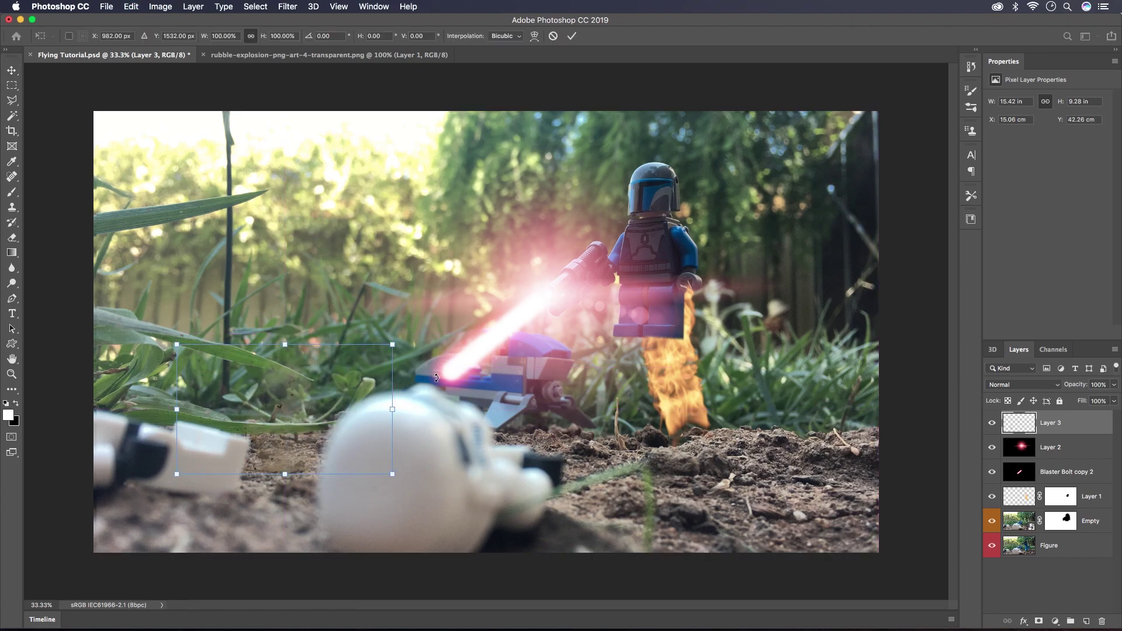
{"action": "left_click_drag", "start_coordinate": [391, 342], "coordinate": [604, 260]}
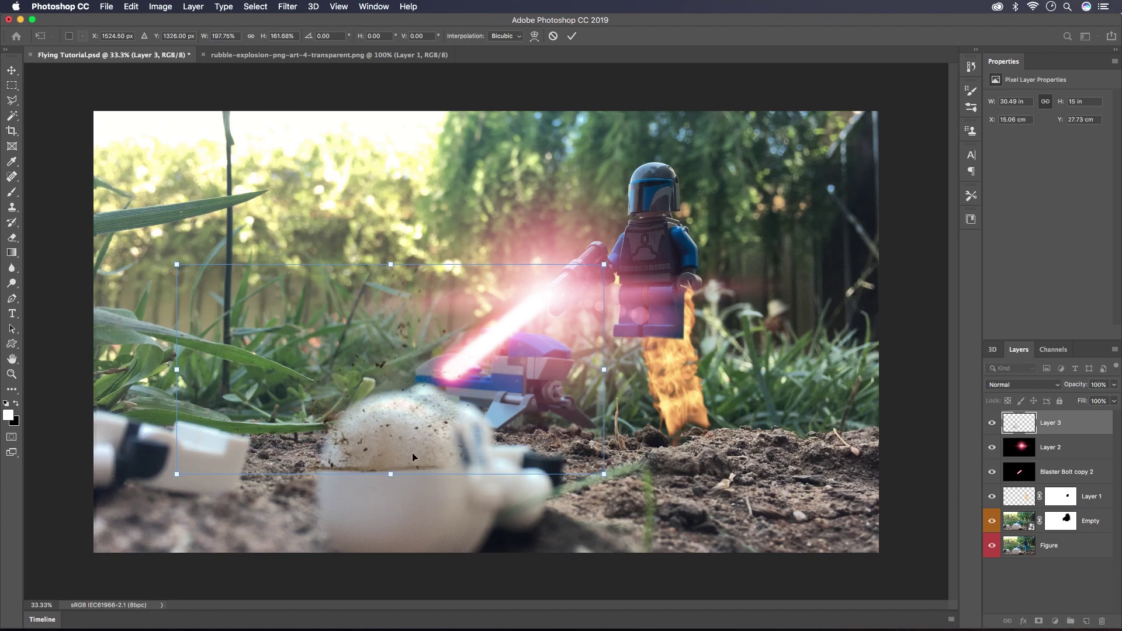
{"action": "left_click_drag", "start_coordinate": [358, 464], "coordinate": [337, 448]}
{"action": "key", "text": "Return"}
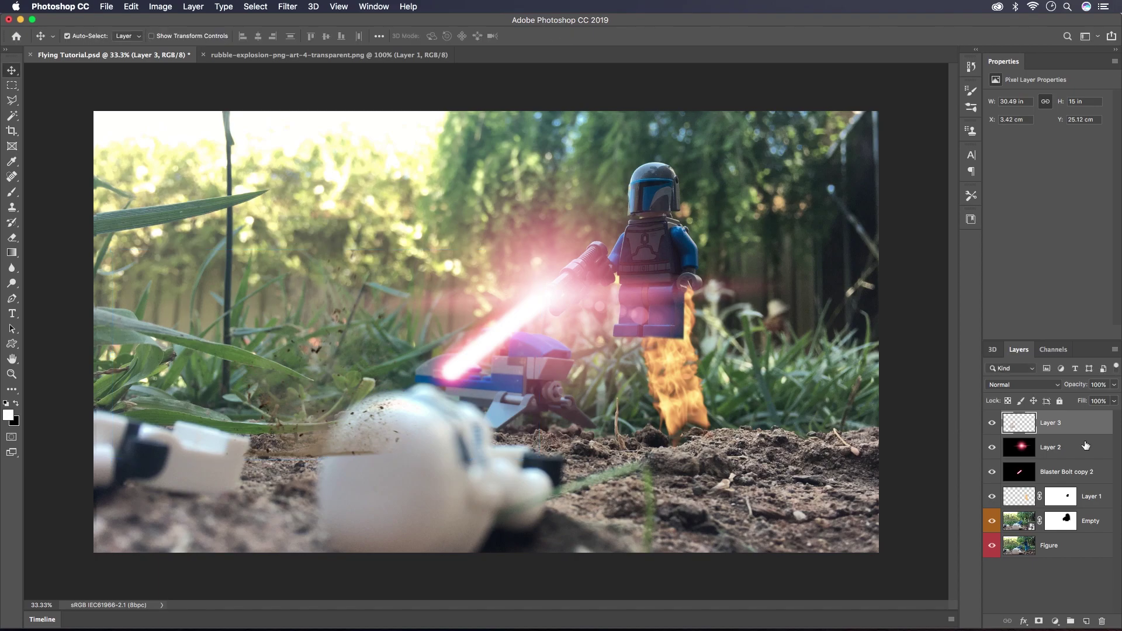
Add a layer mask to Layer 3 and paint black over the dust debris covering the helmet
{"action": "left_click", "coordinate": [1040, 622]}
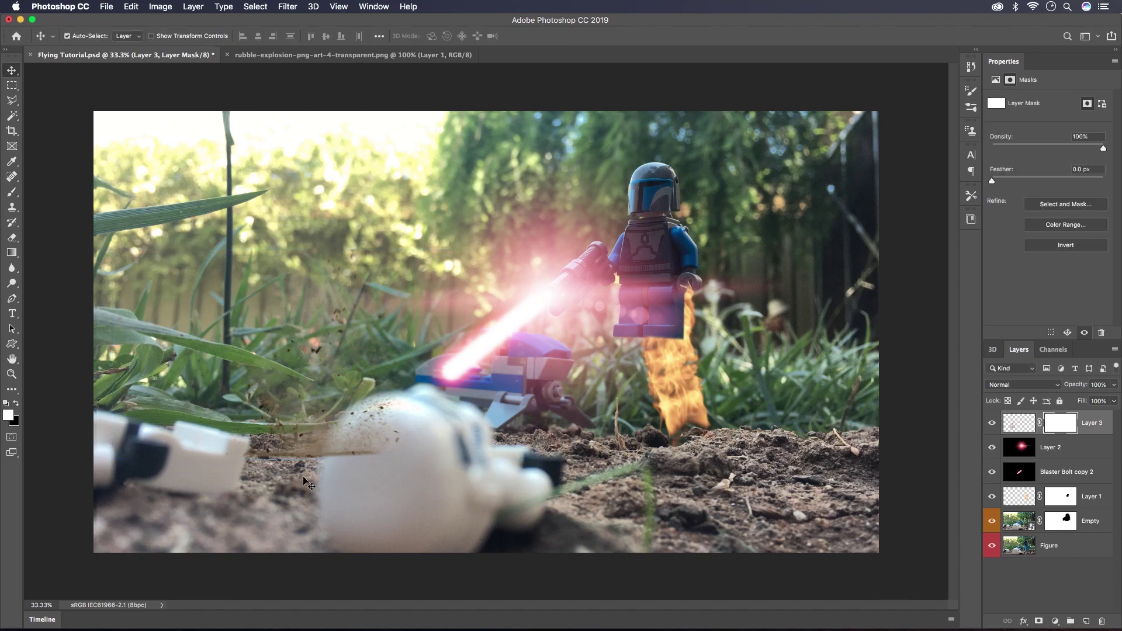
{"action": "key", "text": "b"}
{"action": "right_click", "coordinate": [308, 484]}
{"action": "key", "text": "Return"}
{"action": "key", "text": "x"}
{"action": "scroll", "coordinate": [346, 465], "scroll_direction": "up", "scroll_amount": 1}
{"action": "right_click", "coordinate": [421, 468]}
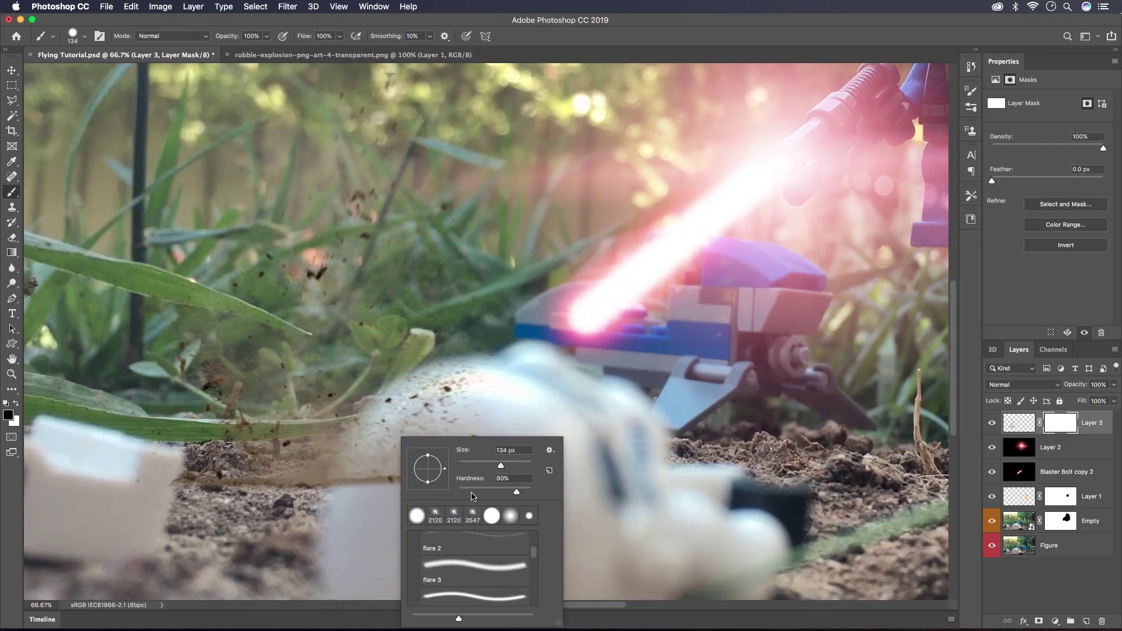
{"action": "key", "text": "Return"}
{"action": "mouse_move", "coordinate": [358, 468]}
{"action": "left_mouse_down"}
{"action": "mouse_move", "coordinate": [407, 408]}
{"action": "mouse_move", "coordinate": [430, 400]}
{"action": "mouse_move", "coordinate": [413, 391]}
{"action": "mouse_move", "coordinate": [468, 447]}
{"action": "left_mouse_up"}
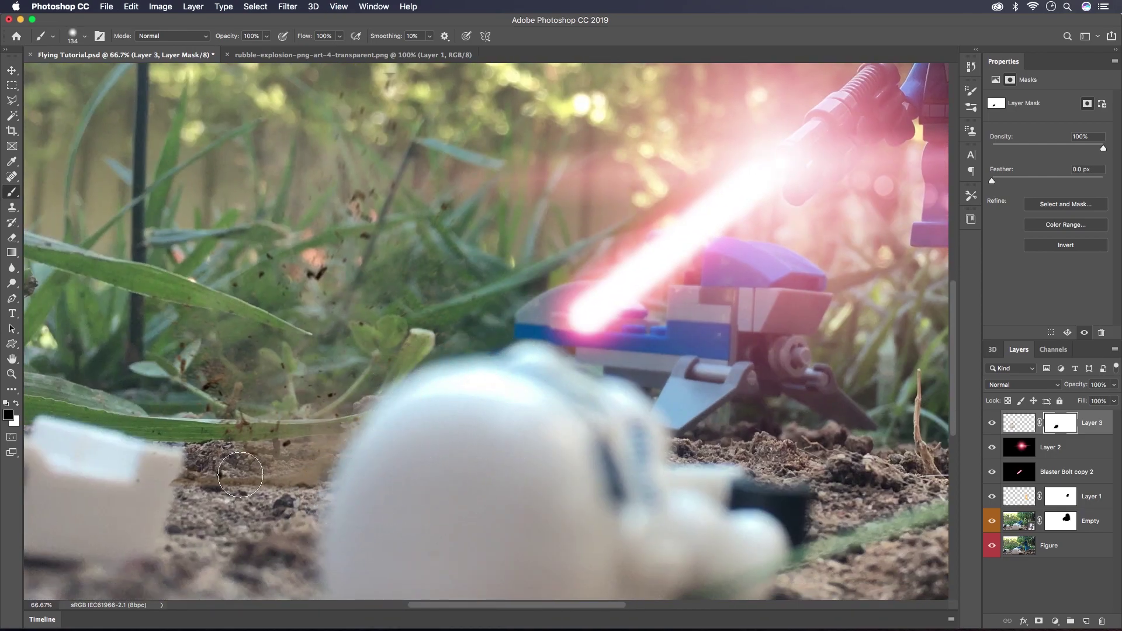
Select every layer from Layer 3 down to Figure
{"action": "scroll", "coordinate": [521, 432], "scroll_direction": "left", "scroll_amount": 6}
{"action": "scroll", "coordinate": [616, 446], "scroll_direction": "down", "scroll_amount": 3}
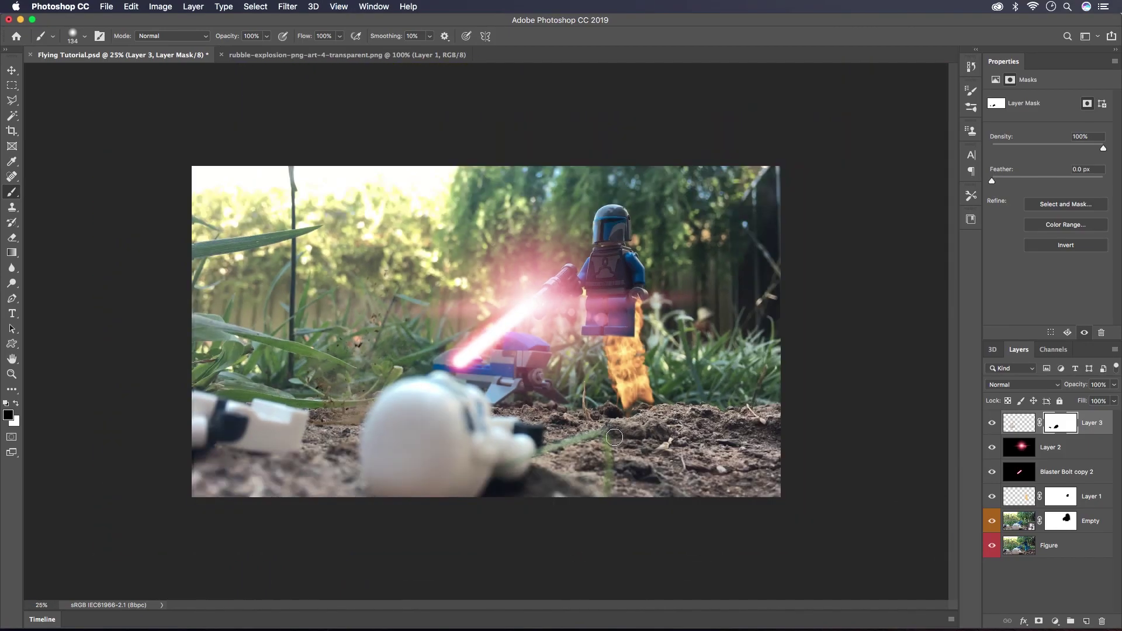
{"action": "scroll", "coordinate": [616, 445], "scroll_direction": "up", "scroll_amount": 1}
{"action": "key", "text": "v"}
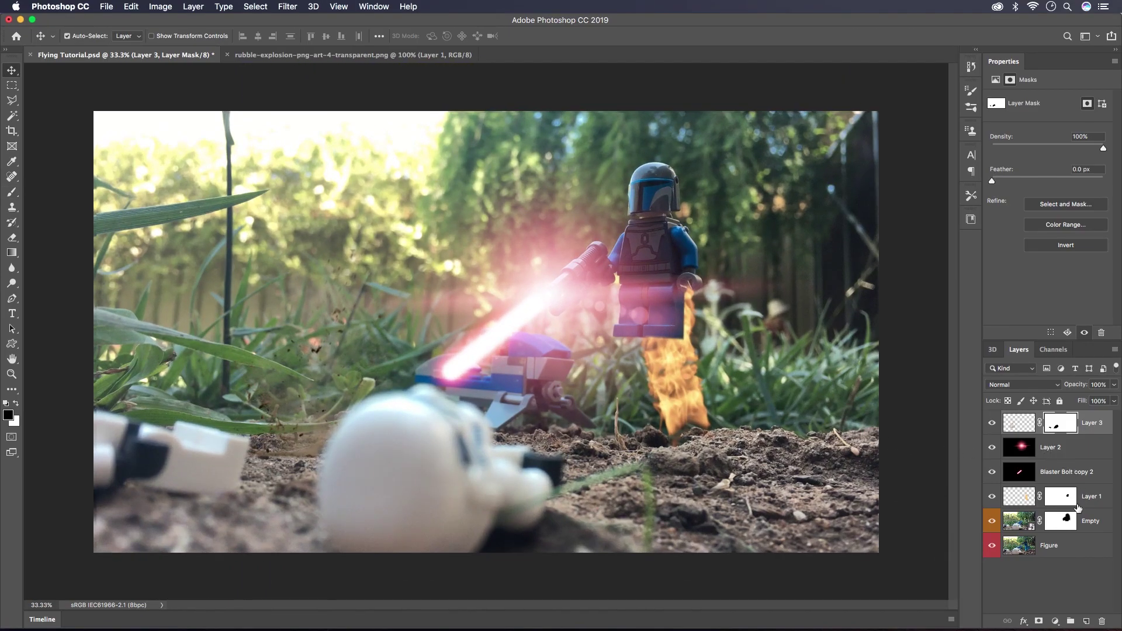
{"action": "left_click", "coordinate": [1024, 548], "text": "shift"}
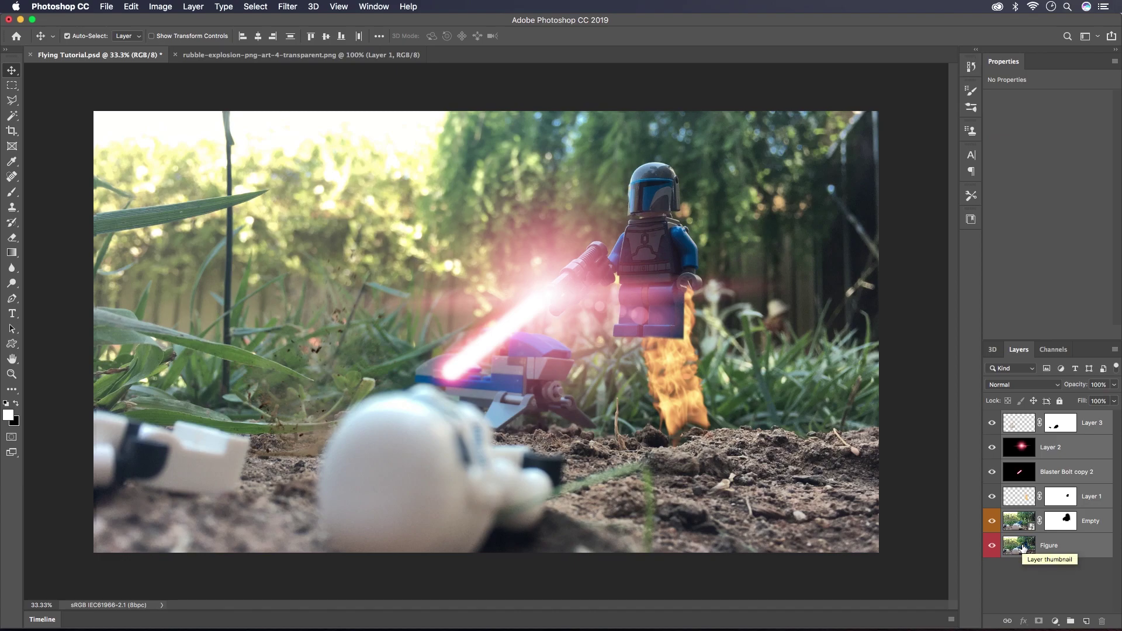
Duplicate the selected layers into Flying Tutorial.psd and merge the copies into Layer 3 copy
{"action": "right_click", "coordinate": [1094, 423]}
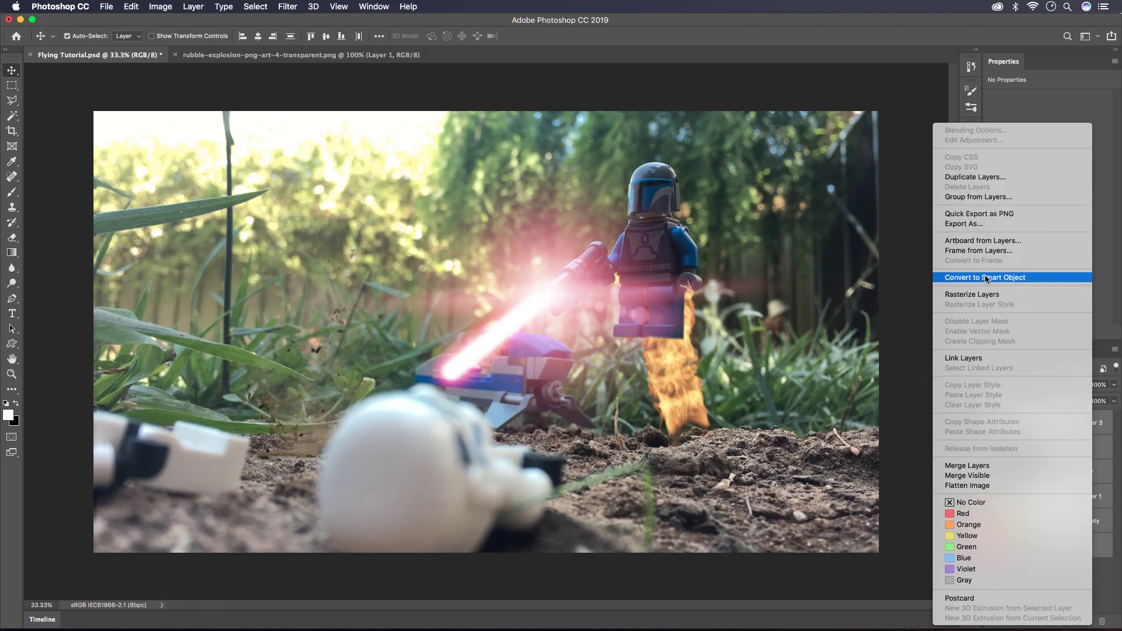
{"action": "left_click", "coordinate": [976, 176]}
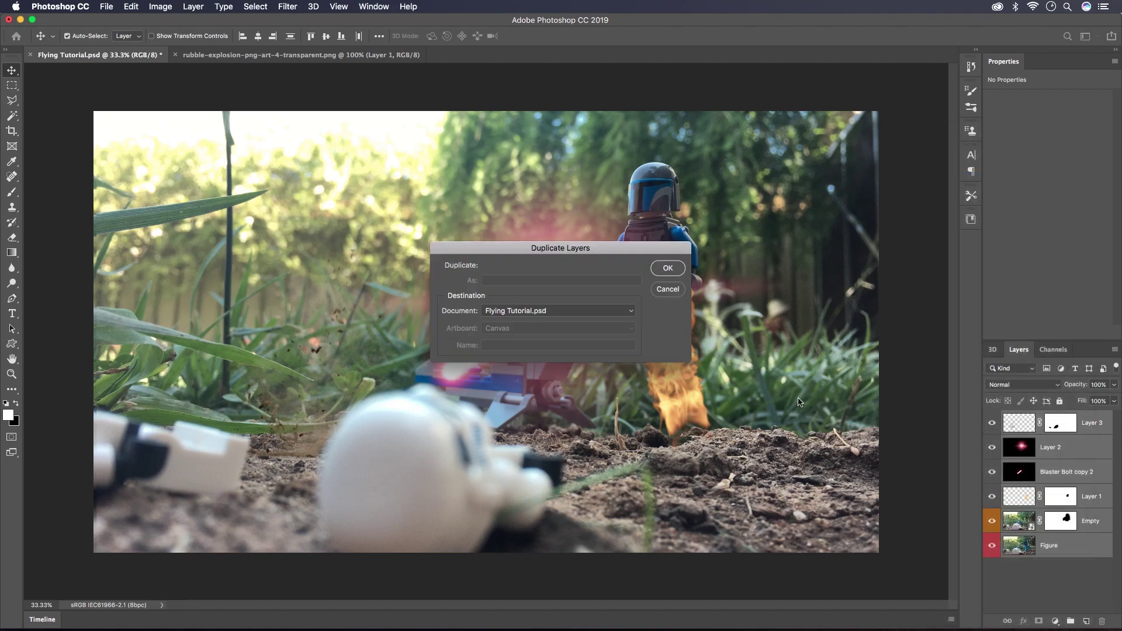
{"action": "left_click", "coordinate": [666, 269]}
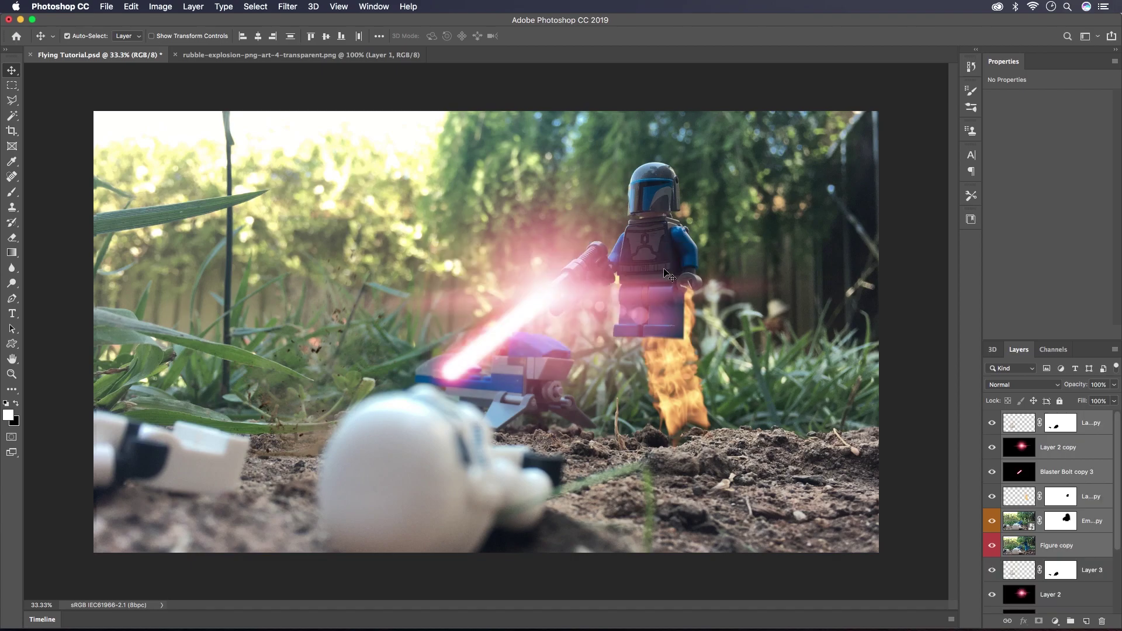
{"action": "right_click", "coordinate": [1089, 430]}
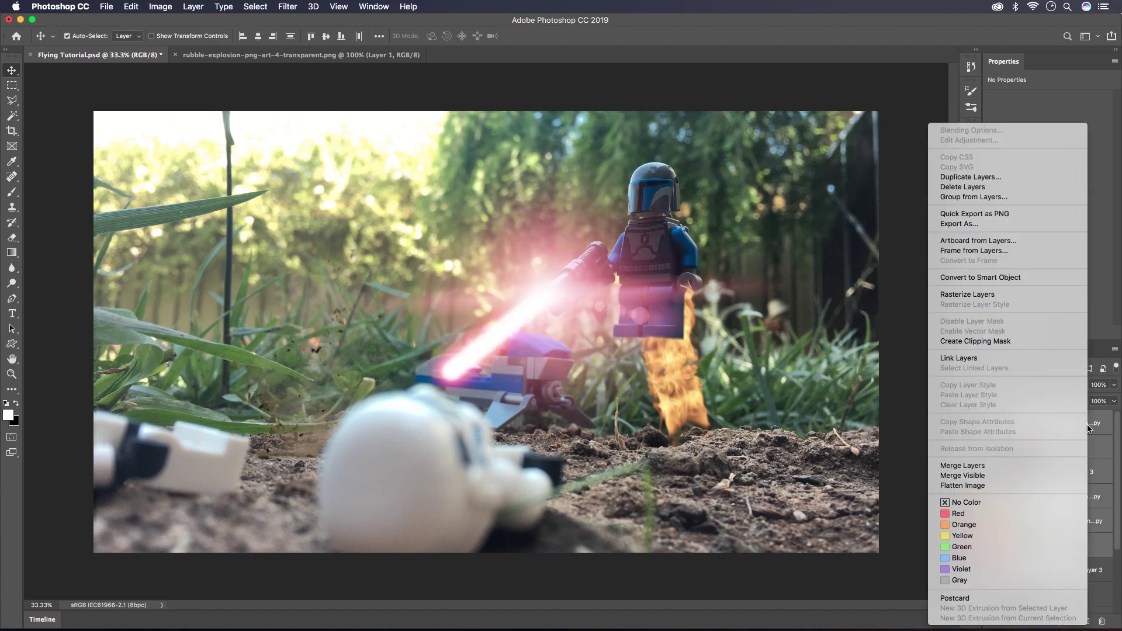
{"action": "left_click", "coordinate": [1044, 466]}
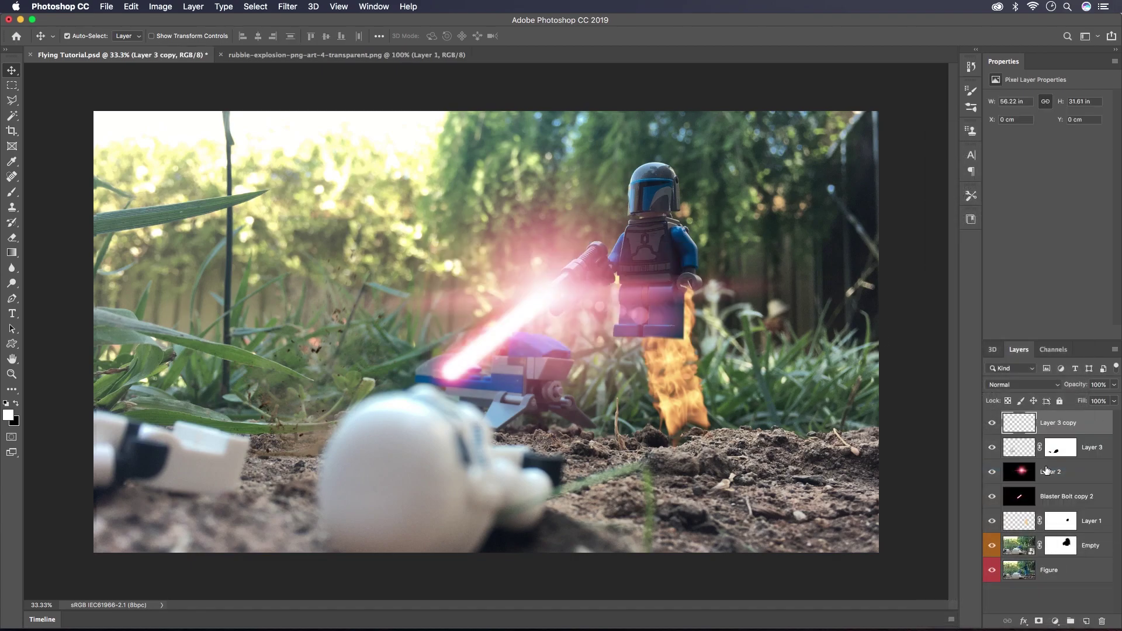
{"action": "right_click", "coordinate": [1072, 430]}
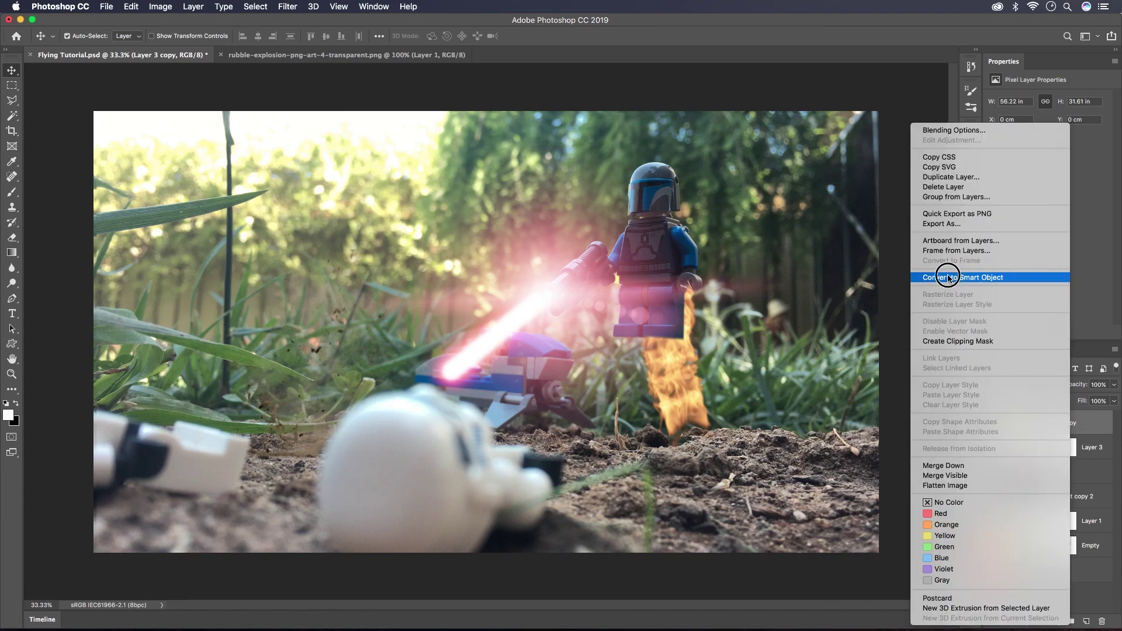
Convert Layer 3 copy to a smart object and open the Camera Raw Filter full screen
{"action": "left_click", "coordinate": [948, 277]}
{"action": "left_click", "coordinate": [299, 5]}
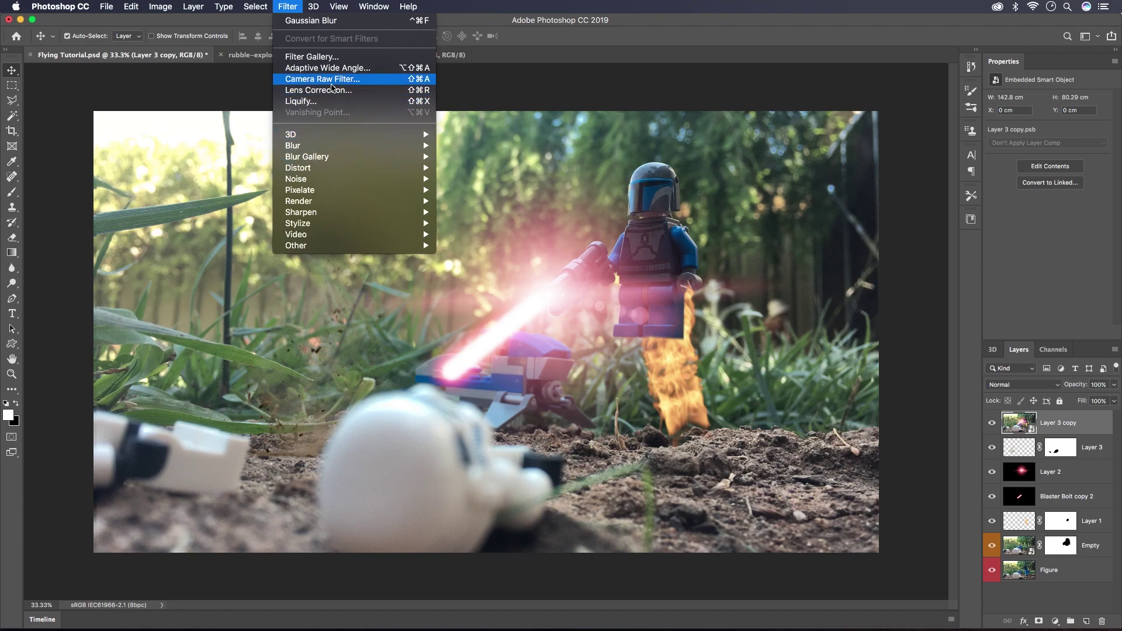
{"action": "left_click", "coordinate": [457, 137]}
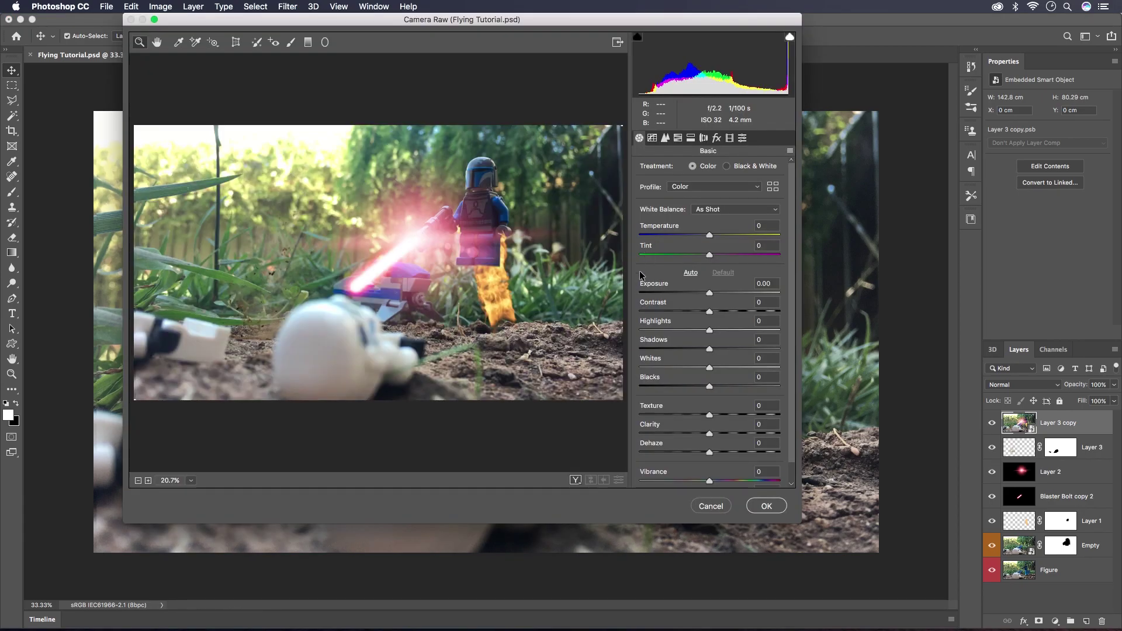
{"action": "left_click", "coordinate": [154, 20]}
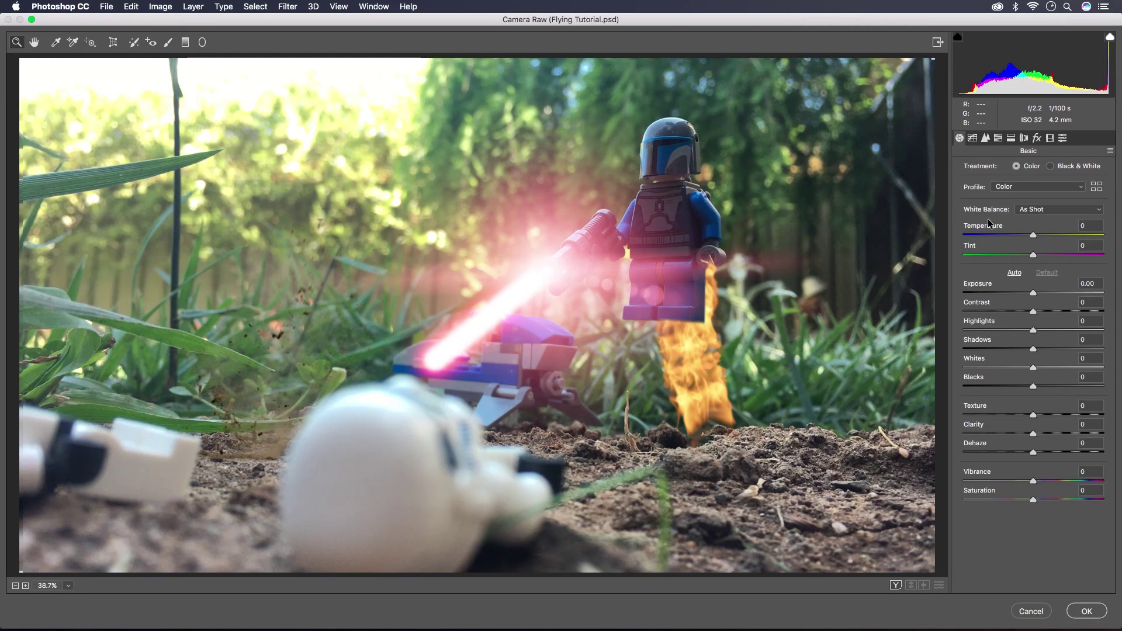
Browse the Camera Raw panels, then lower Green Primary Hue to -100 in Calibration
{"action": "left_click", "coordinate": [973, 138]}
{"action": "left_click", "coordinate": [986, 138]}
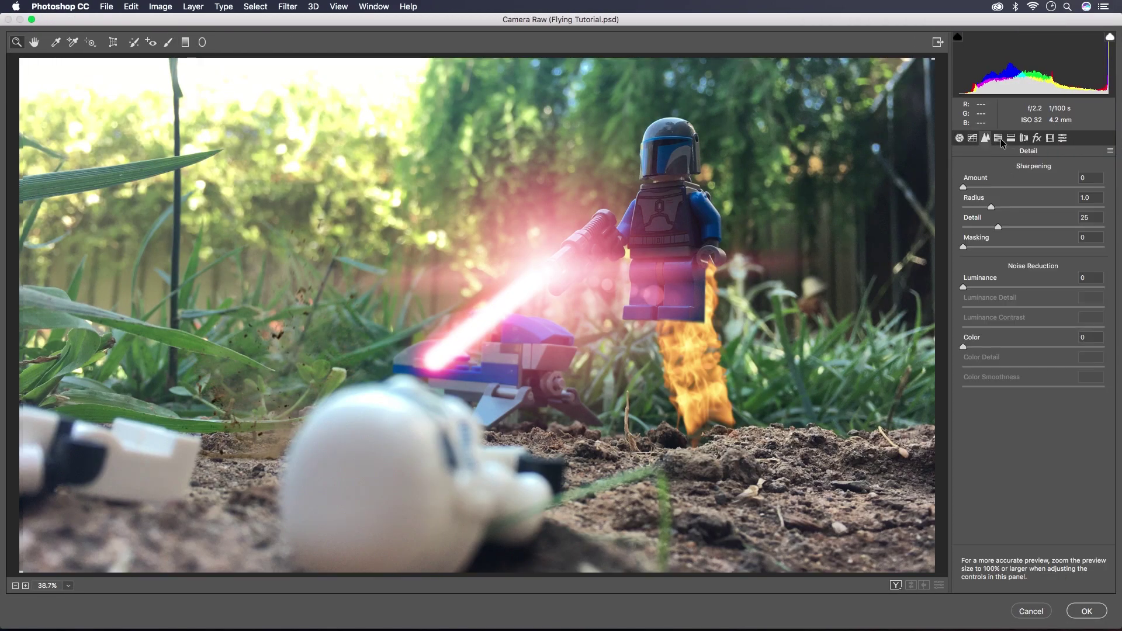
{"action": "left_click", "coordinate": [999, 139]}
{"action": "left_click", "coordinate": [1012, 139]}
{"action": "left_click", "coordinate": [1024, 139]}
{"action": "left_click", "coordinate": [1037, 139]}
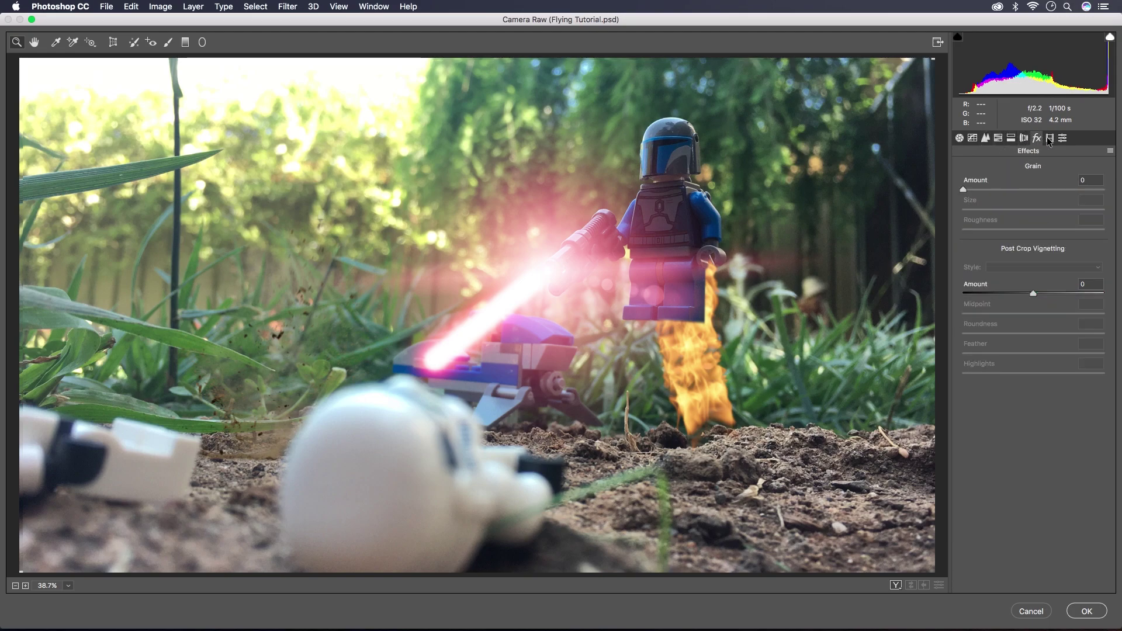
{"action": "left_click", "coordinate": [1062, 138]}
{"action": "left_click", "coordinate": [959, 138]}
{"action": "left_click", "coordinate": [1050, 138]}
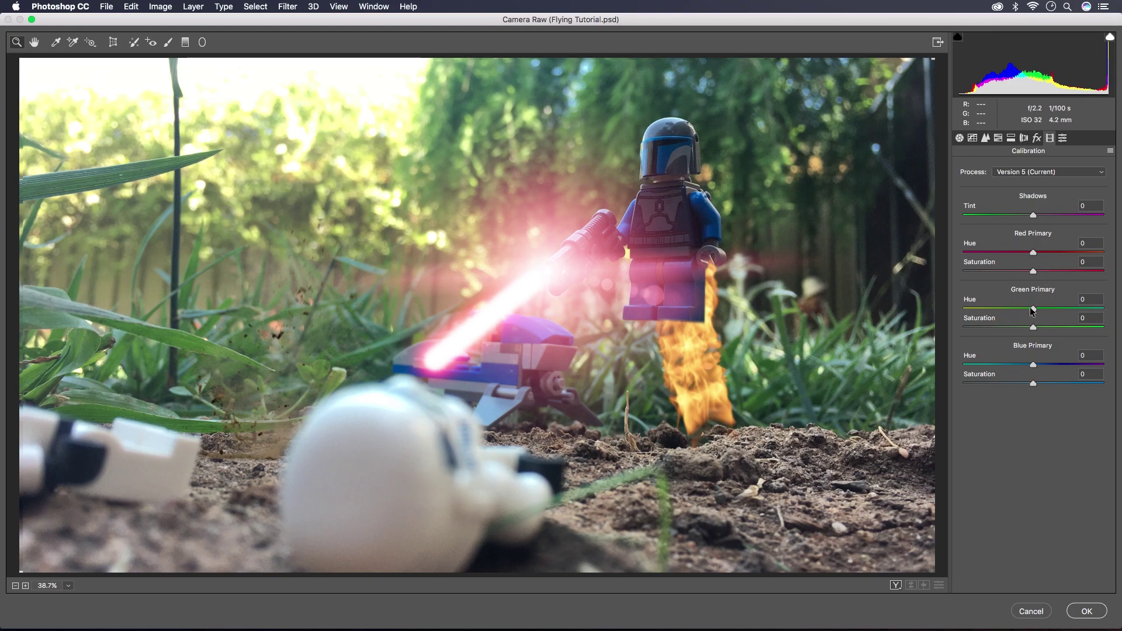
{"action": "left_click_drag", "start_coordinate": [1033, 310], "coordinate": [950, 310]}
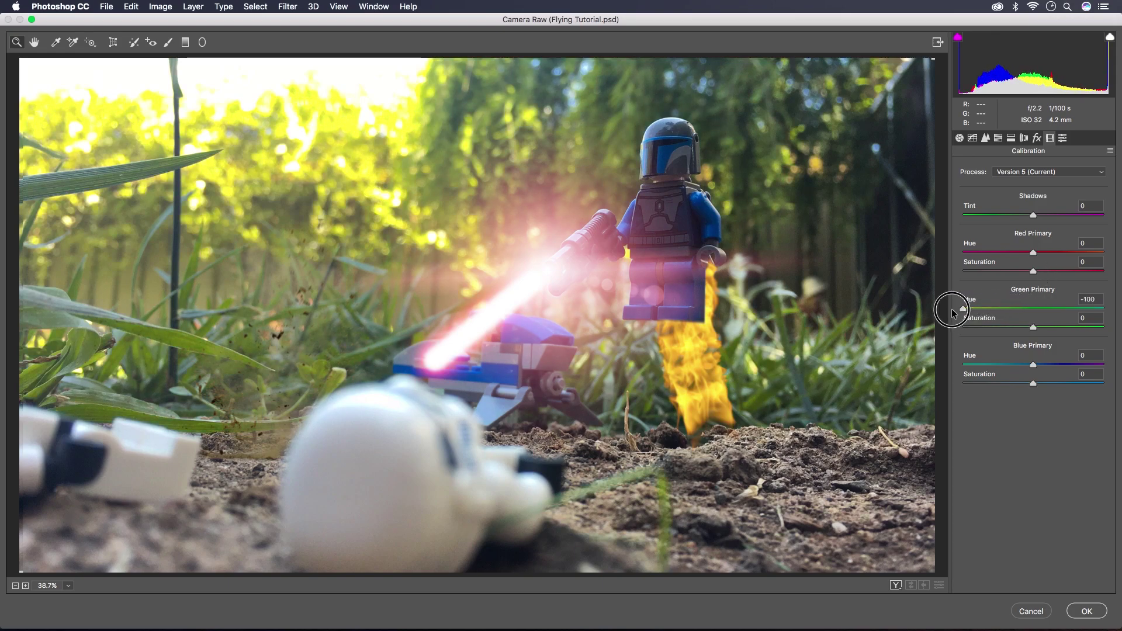
Set both Green Primary Hue and Blue Primary Hue to -100, leaving Red Primary Hue at 0
{"action": "left_click_drag", "start_coordinate": [1033, 365], "coordinate": [981, 365]}
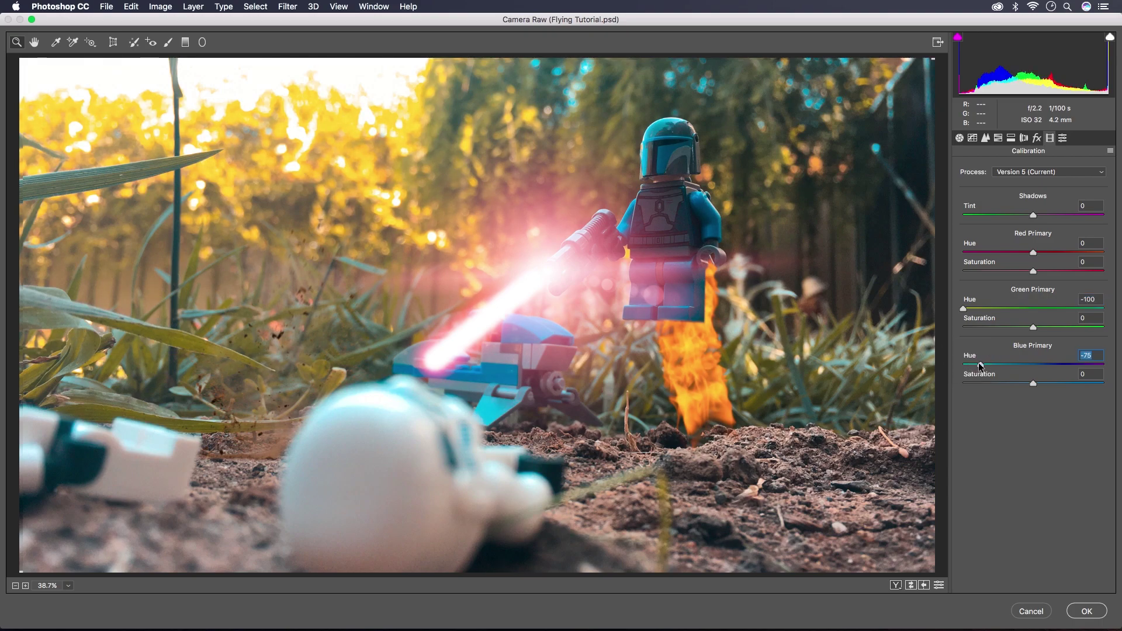
{"action": "mouse_move", "coordinate": [963, 308]}
{"action": "left_mouse_down"}
{"action": "mouse_move", "coordinate": [995, 311]}
{"action": "mouse_move", "coordinate": [951, 310]}
{"action": "left_mouse_up"}
{"action": "left_click_drag", "start_coordinate": [984, 363], "coordinate": [940, 364]}
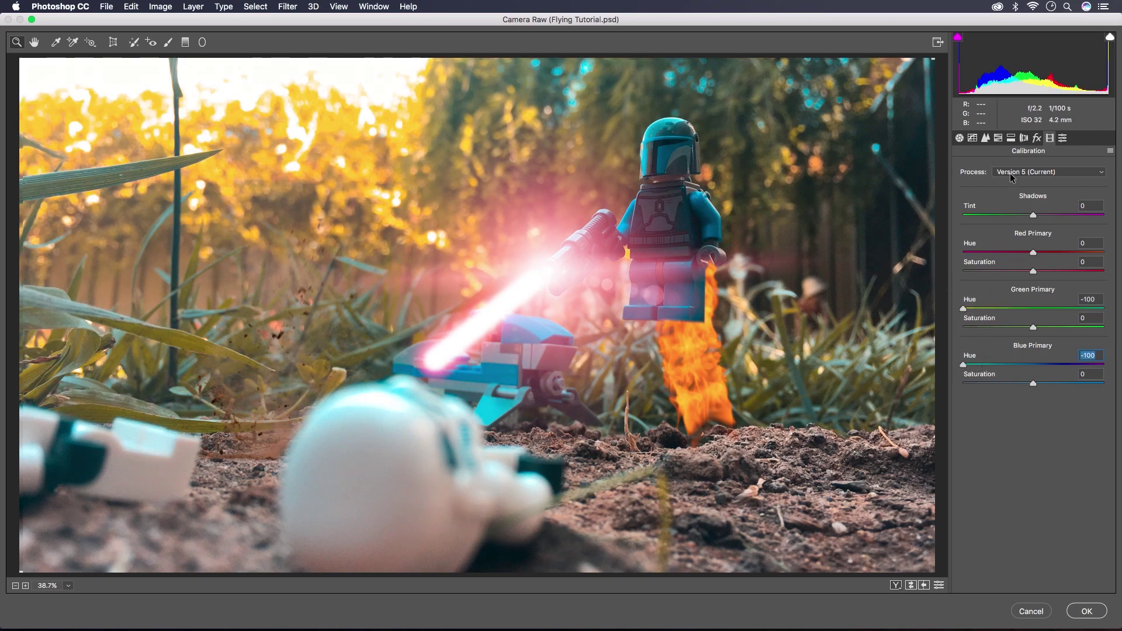
{"action": "mouse_move", "coordinate": [1033, 253]}
{"action": "left_mouse_down"}
{"action": "mouse_move", "coordinate": [1116, 257]}
{"action": "mouse_move", "coordinate": [964, 258]}
{"action": "mouse_move", "coordinate": [1082, 256]}
{"action": "mouse_move", "coordinate": [1032, 253]}
{"action": "left_mouse_up"}
{"action": "left_click", "coordinate": [959, 138]}
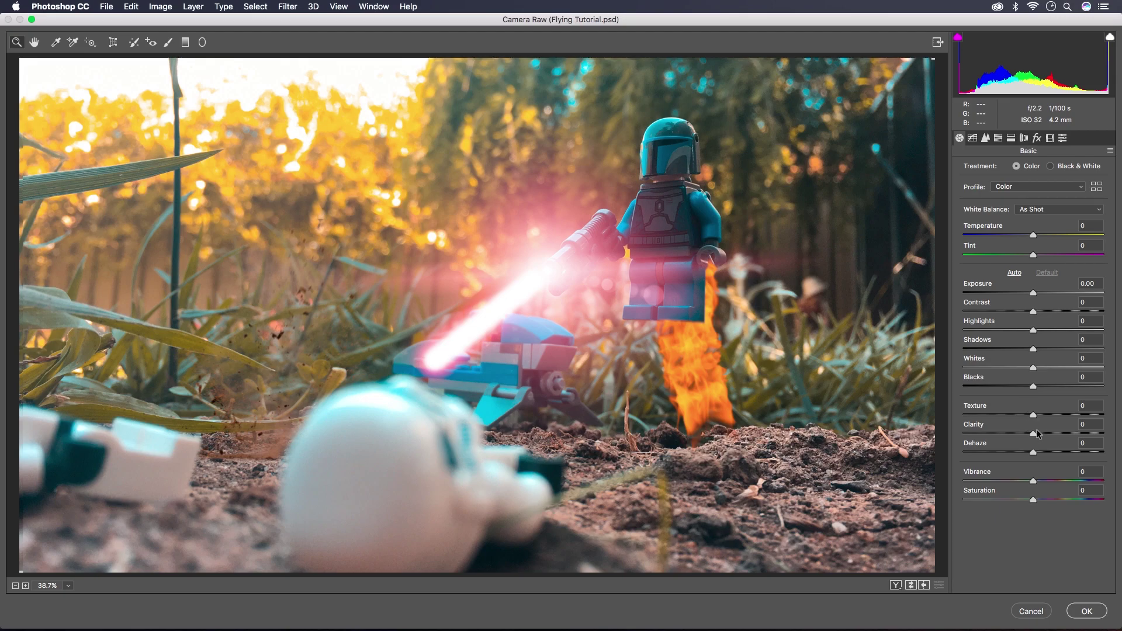
Set the Basic tones: Shadows -33, Blacks +19, Texture +29, Clarity +38, Whites -8
{"action": "left_click_drag", "start_coordinate": [1036, 415], "coordinate": [1060, 436]}
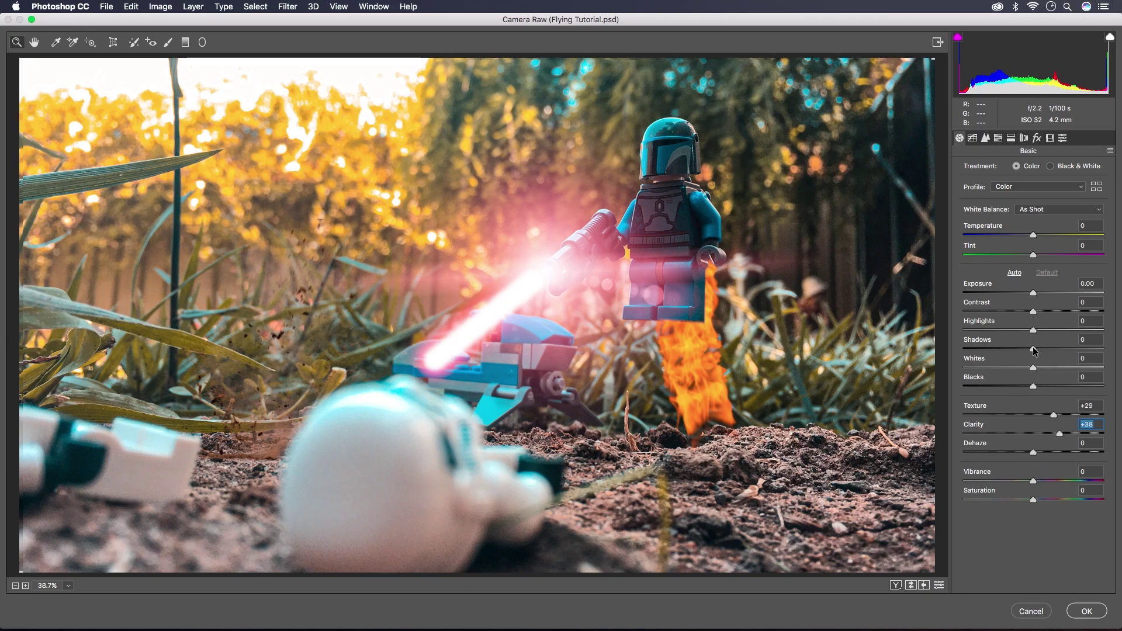
{"action": "left_click_drag", "start_coordinate": [1034, 350], "coordinate": [1047, 386]}
{"action": "left_click_drag", "start_coordinate": [1033, 334], "coordinate": [1056, 333]}
{"action": "mouse_move", "coordinate": [1062, 332]}
{"action": "left_mouse_down"}
{"action": "mouse_move", "coordinate": [1002, 331]}
{"action": "mouse_move", "coordinate": [1065, 332]}
{"action": "mouse_move", "coordinate": [1029, 333]}
{"action": "mouse_move", "coordinate": [1046, 331]}
{"action": "left_mouse_up"}
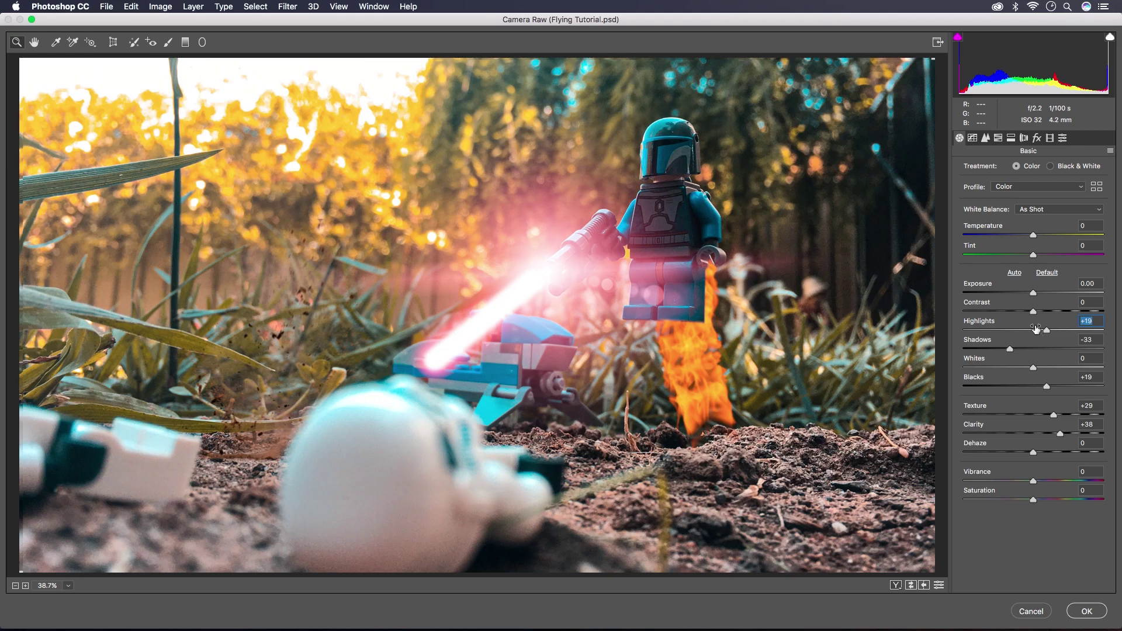
{"action": "mouse_move", "coordinate": [1033, 371]}
{"action": "left_mouse_down"}
{"action": "mouse_move", "coordinate": [1079, 371]}
{"action": "mouse_move", "coordinate": [961, 371]}
{"action": "mouse_move", "coordinate": [1033, 372]}
{"action": "left_mouse_up"}
Raise the Detail panel's Sharpening Amount to 63
{"action": "left_click", "coordinate": [974, 139]}
{"action": "left_click", "coordinate": [985, 139]}
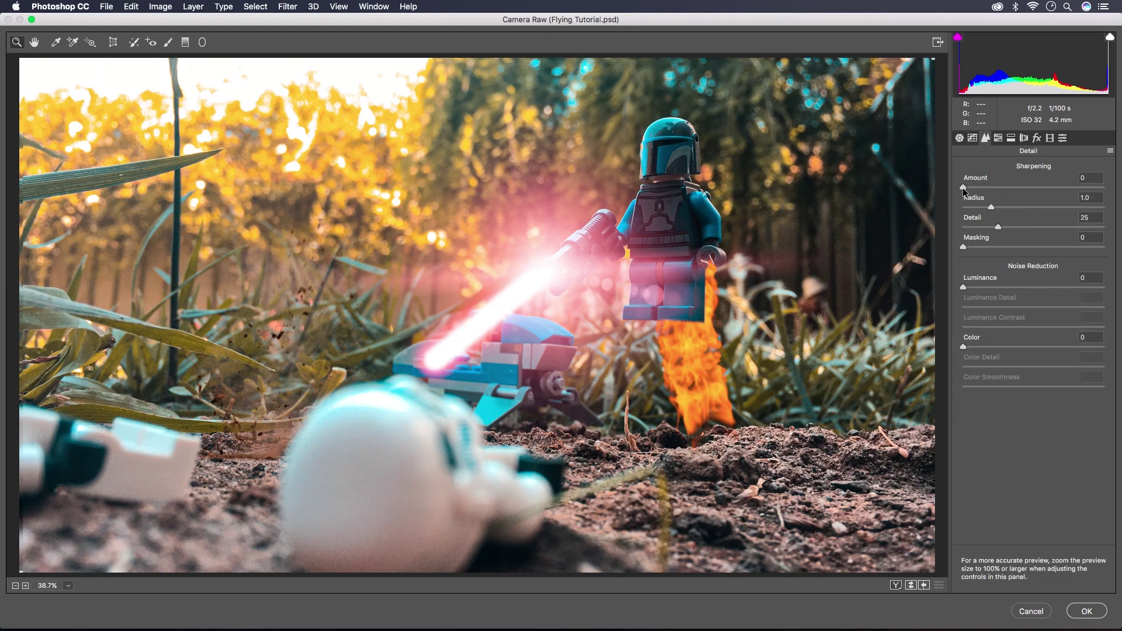
{"action": "left_click_drag", "start_coordinate": [964, 187], "coordinate": [1024, 197]}
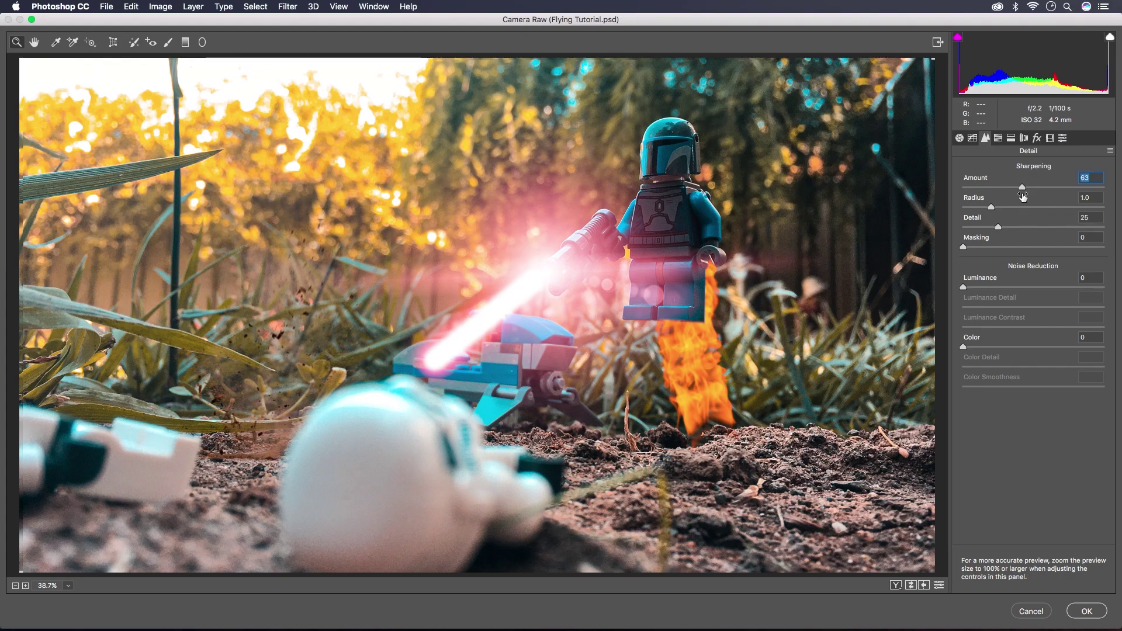
In HSL, boost Oranges and Reds saturation (Reds +71) and desaturate the Greens
{"action": "left_click", "coordinate": [998, 138]}
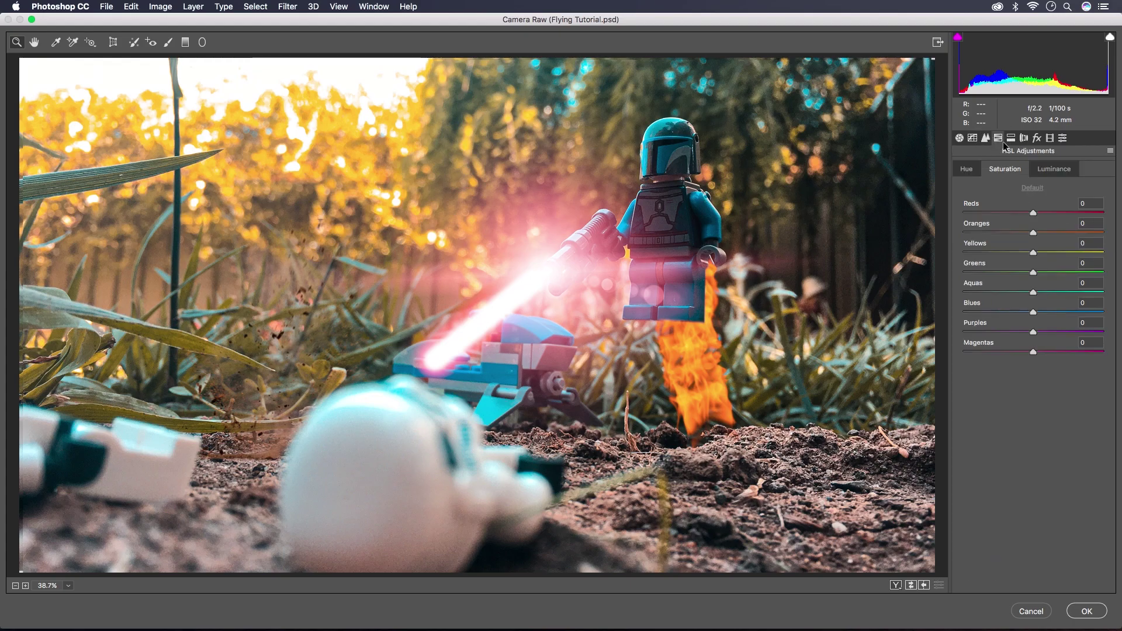
{"action": "left_click_drag", "start_coordinate": [1035, 233], "coordinate": [1083, 214]}
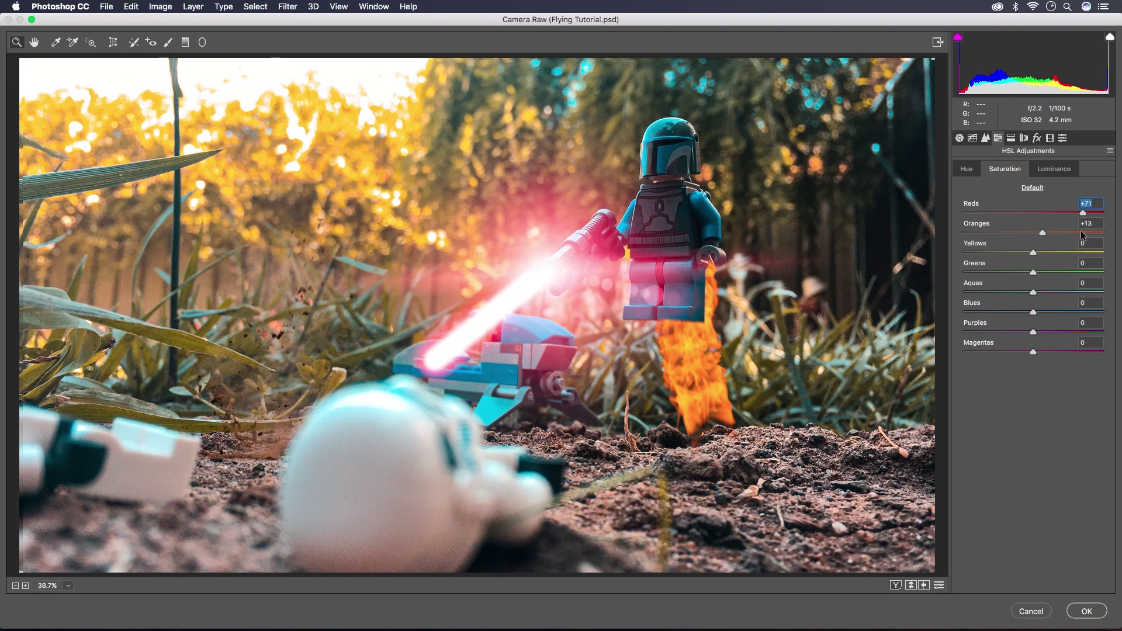
{"action": "left_click_drag", "start_coordinate": [1033, 272], "coordinate": [1033, 311]}
{"action": "left_click", "coordinate": [966, 169]}
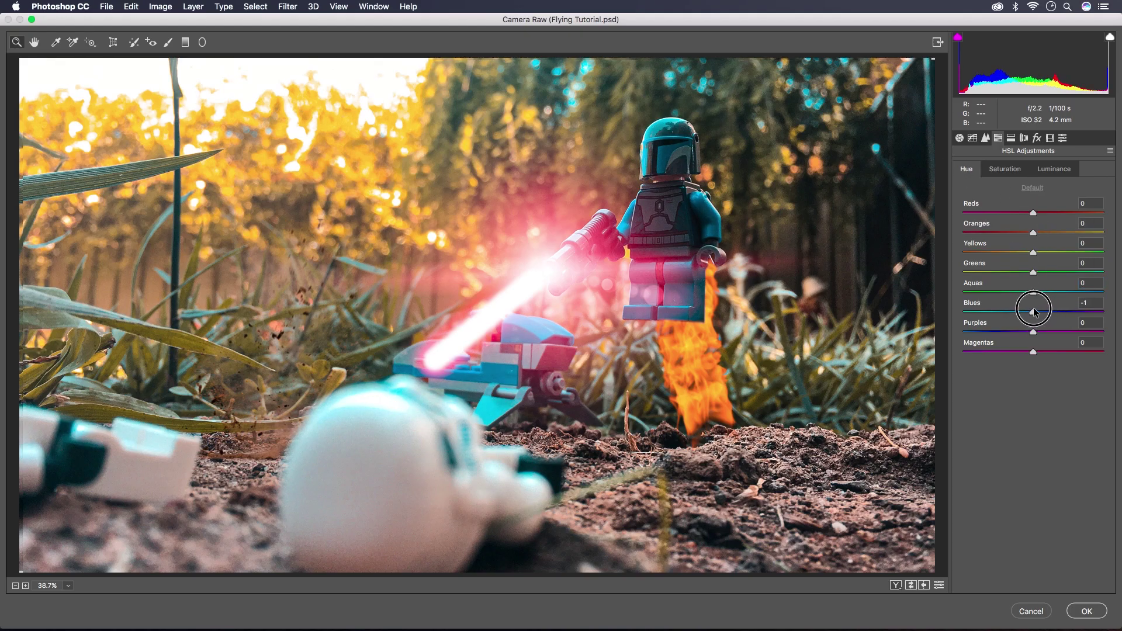
Add a Post Crop vignette to darken the edges and apply the Camera Raw grade
{"action": "left_click", "coordinate": [1024, 137]}
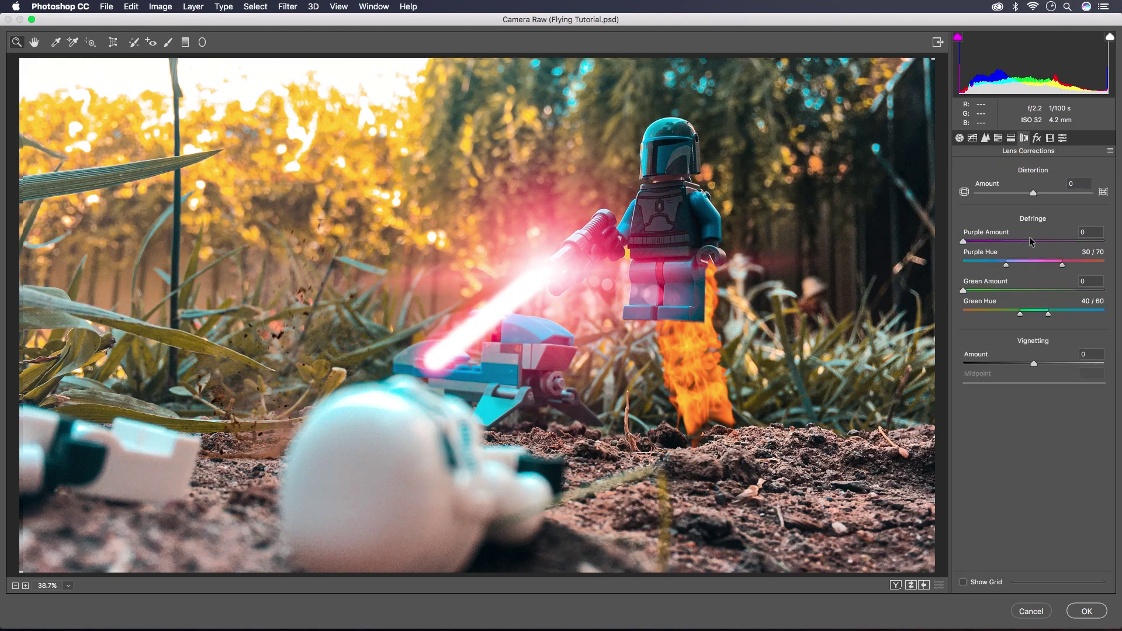
{"action": "left_click", "coordinate": [1037, 138]}
{"action": "mouse_move", "coordinate": [1033, 292]}
{"action": "left_mouse_down"}
{"action": "mouse_move", "coordinate": [1014, 293]}
{"action": "mouse_move", "coordinate": [1055, 292]}
{"action": "mouse_move", "coordinate": [1033, 293]}
{"action": "left_mouse_up"}
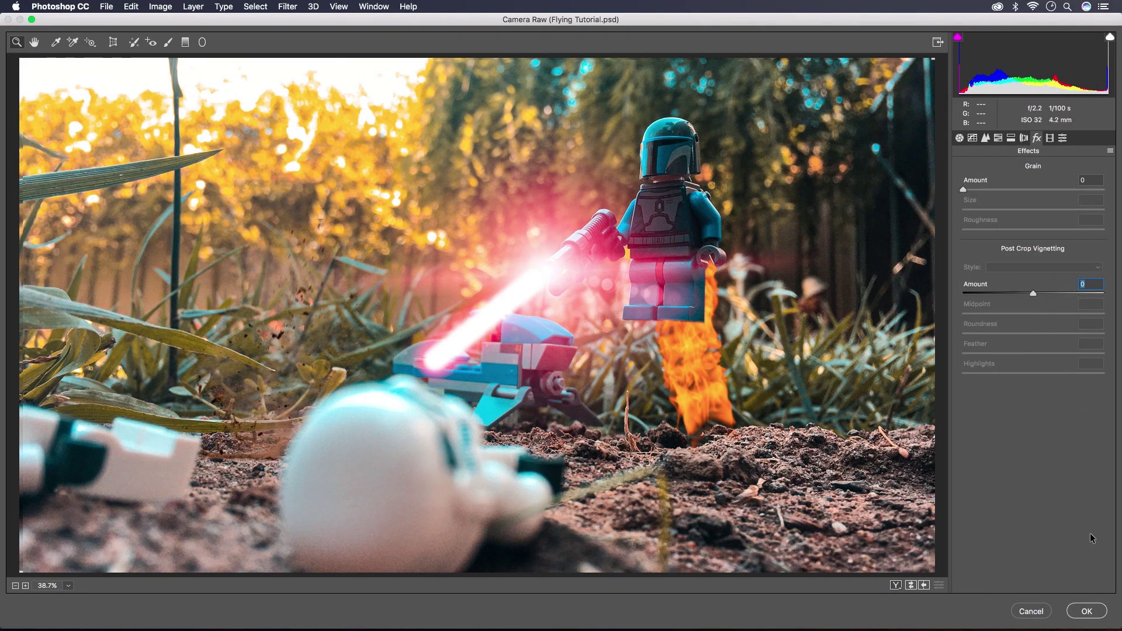
{"action": "left_click", "coordinate": [1091, 612]}
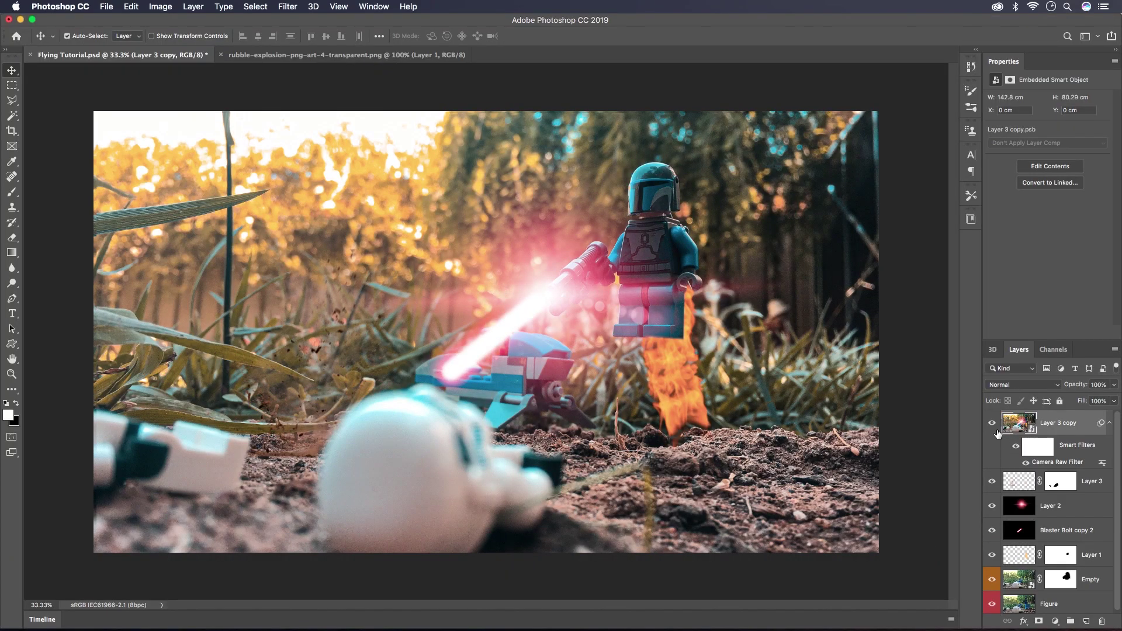
Toggle Layer 3 copy's visibility to compare the graded and ungraded image
{"action": "left_click", "coordinate": [993, 423]}
{"action": "left_click", "coordinate": [993, 424]}
{"action": "left_click", "coordinate": [992, 423]}
{"action": "left_click", "coordinate": [992, 423]}
{"action": "left_click", "coordinate": [993, 423]}
{"action": "left_click", "coordinate": [993, 424]}
Duplicate Layer 3 copy as Layer 3 copy 2 and apply a 5.0-pixel Gaussian Blur
{"action": "right_click", "coordinate": [1061, 424]}
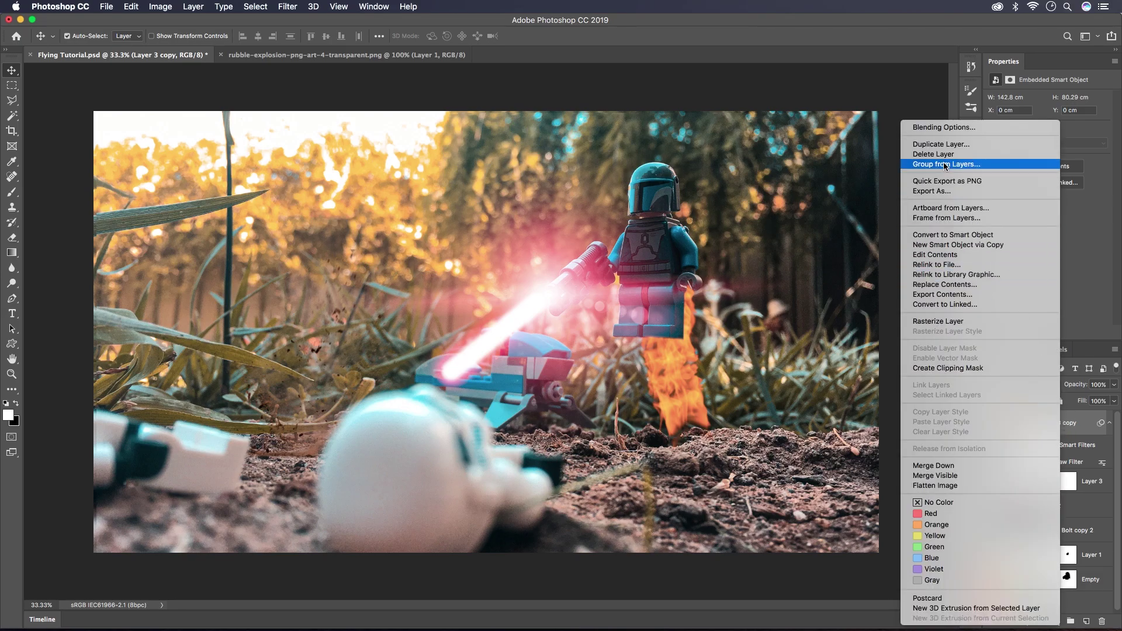
{"action": "left_click", "coordinate": [939, 144]}
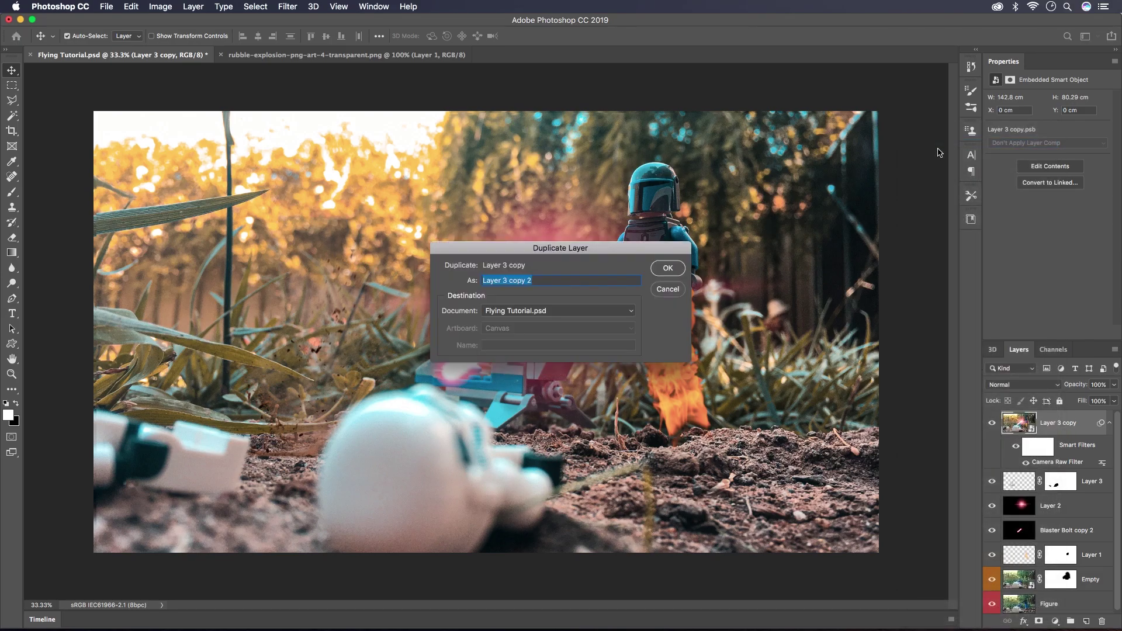
{"action": "left_click", "coordinate": [668, 269]}
{"action": "left_click", "coordinate": [287, 7]}
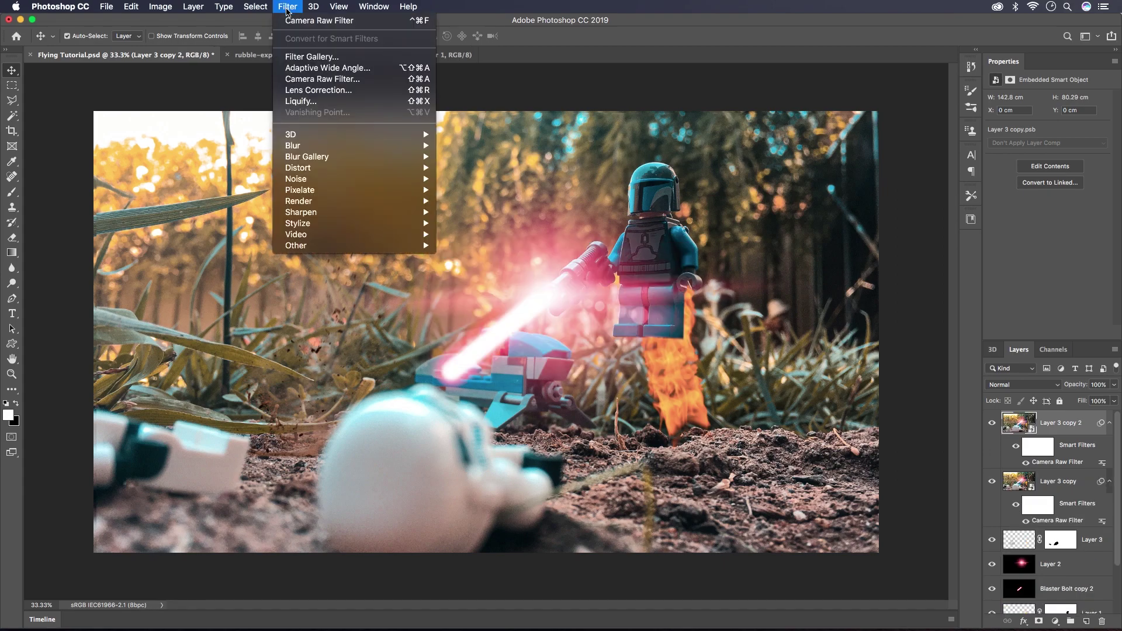
{"action": "mouse_move", "coordinate": [314, 150]}
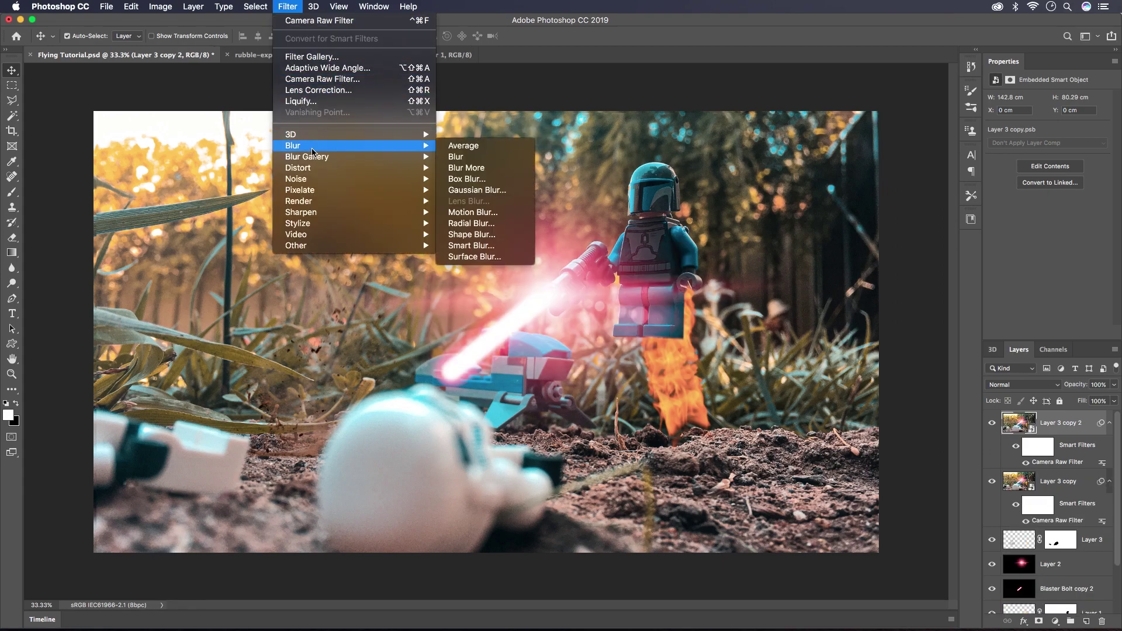
{"action": "left_click", "coordinate": [486, 191]}
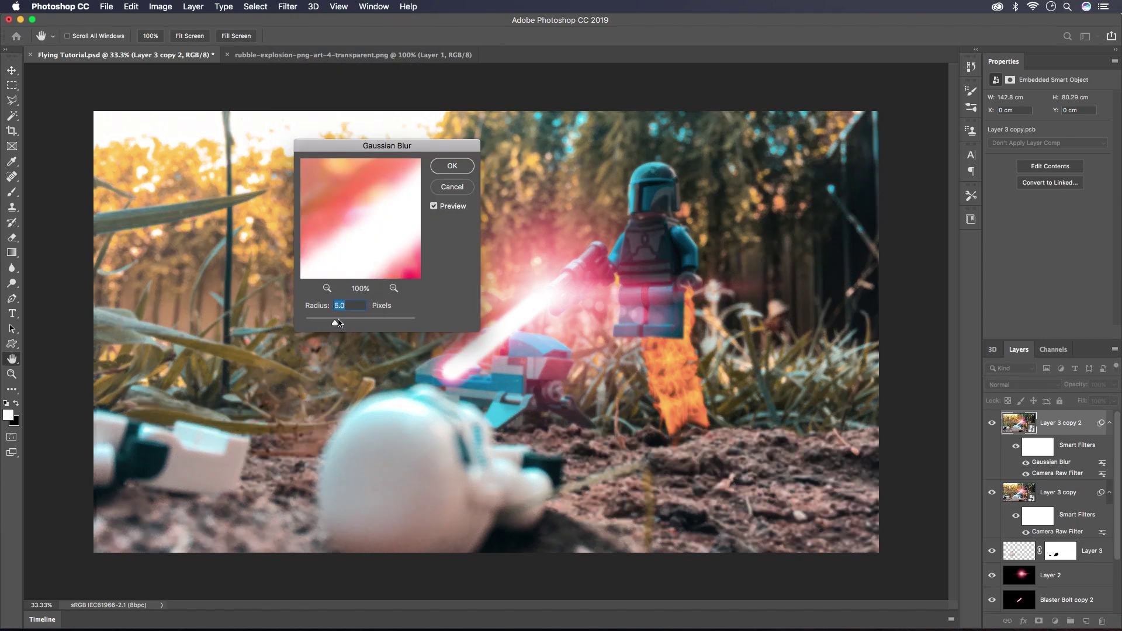
{"action": "left_click", "coordinate": [440, 168]}
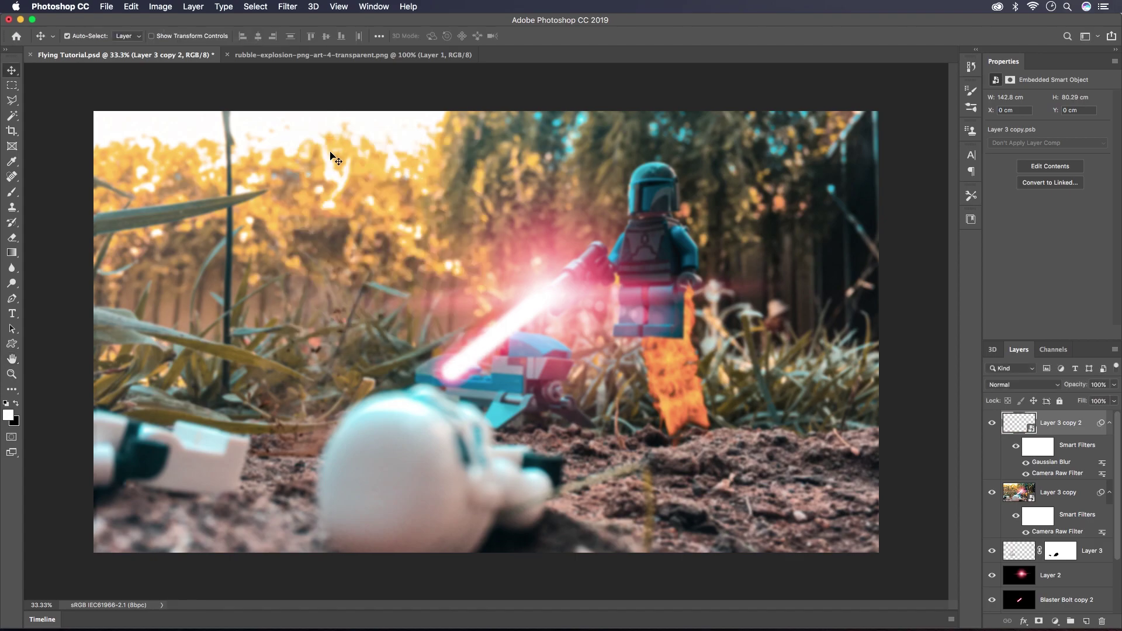
Add an inverted layer mask to Layer 3 copy 2 and paint white over the upper-left background
{"action": "left_click", "coordinate": [1046, 451]}
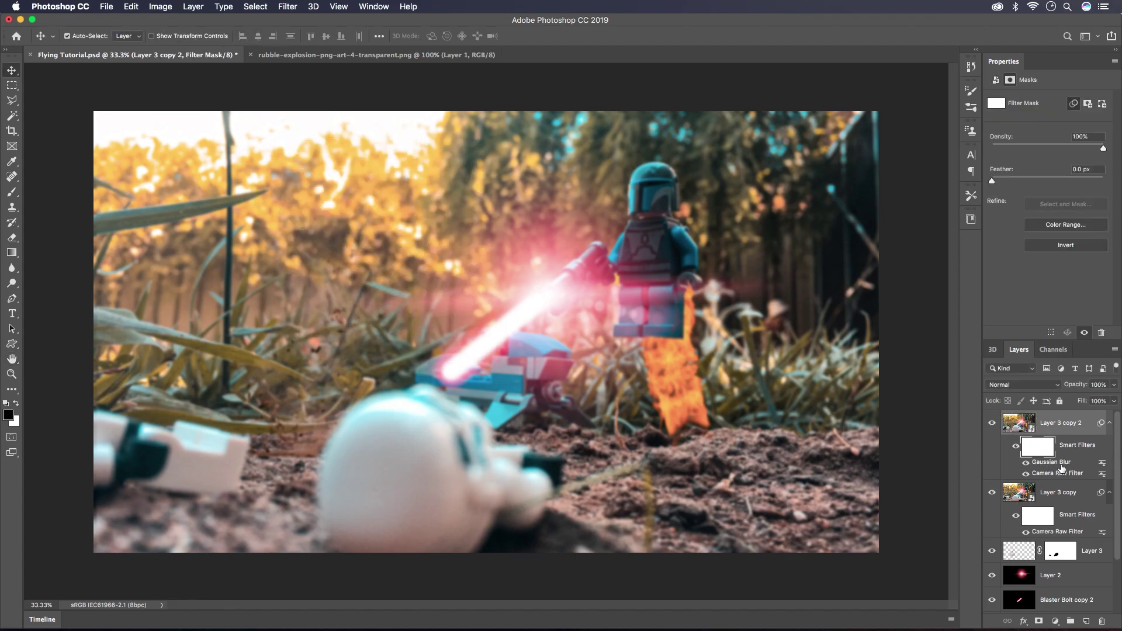
{"action": "left_click", "coordinate": [1052, 427]}
{"action": "left_click", "coordinate": [1038, 620]}
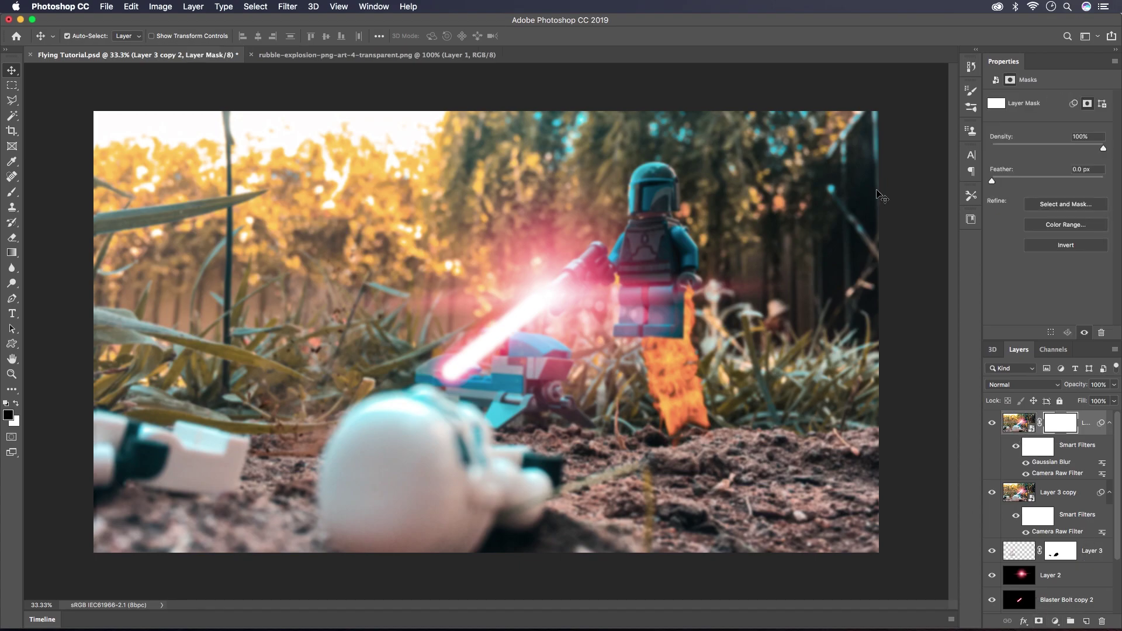
{"action": "left_click", "coordinate": [1065, 244]}
{"action": "key", "text": "b"}
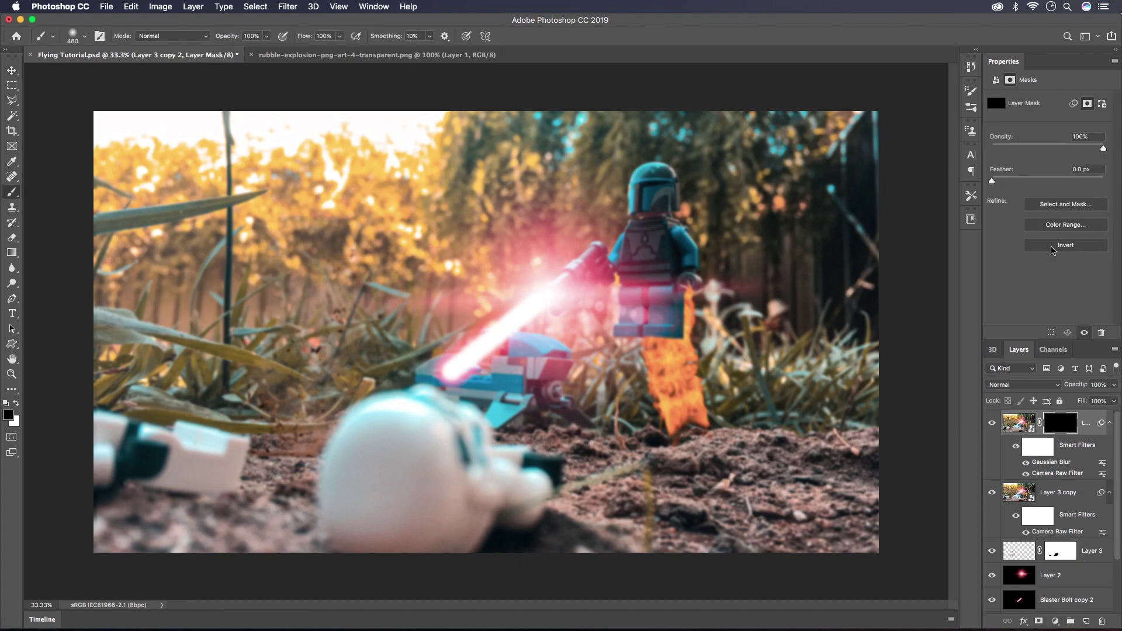
{"action": "key", "text": "x"}
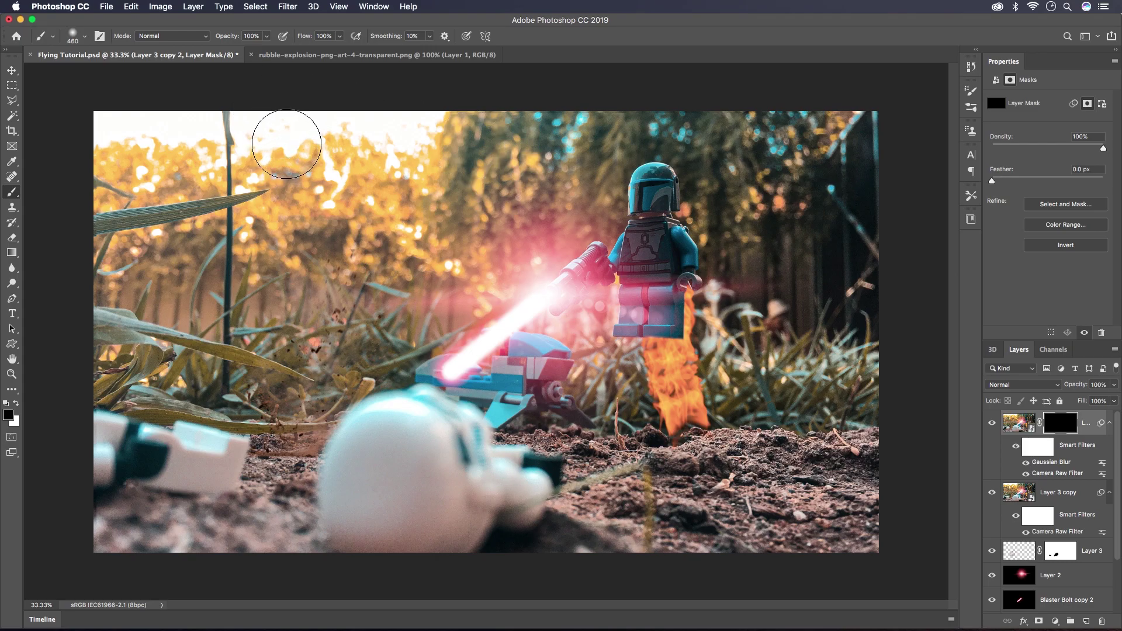
{"action": "mouse_move", "coordinate": [326, 190]}
{"action": "left_mouse_down"}
{"action": "mouse_move", "coordinate": [280, 143]}
{"action": "mouse_move", "coordinate": [146, 176]}
{"action": "left_mouse_up"}
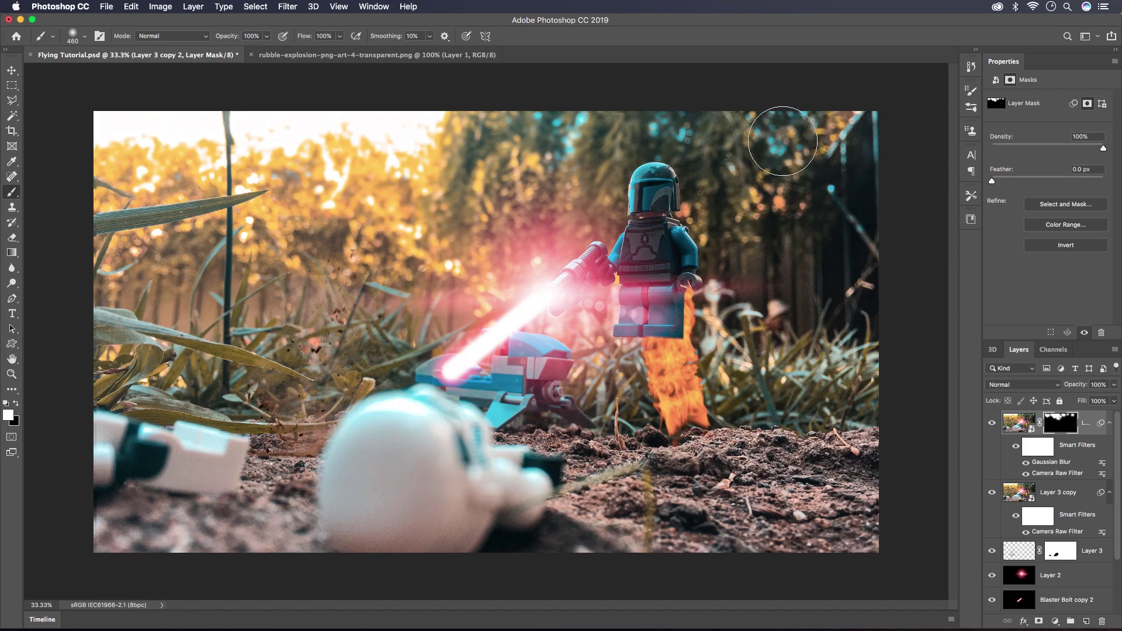
Increase the Gaussian Blur radius for a stronger background blur
{"action": "double_click", "coordinate": [1051, 462]}
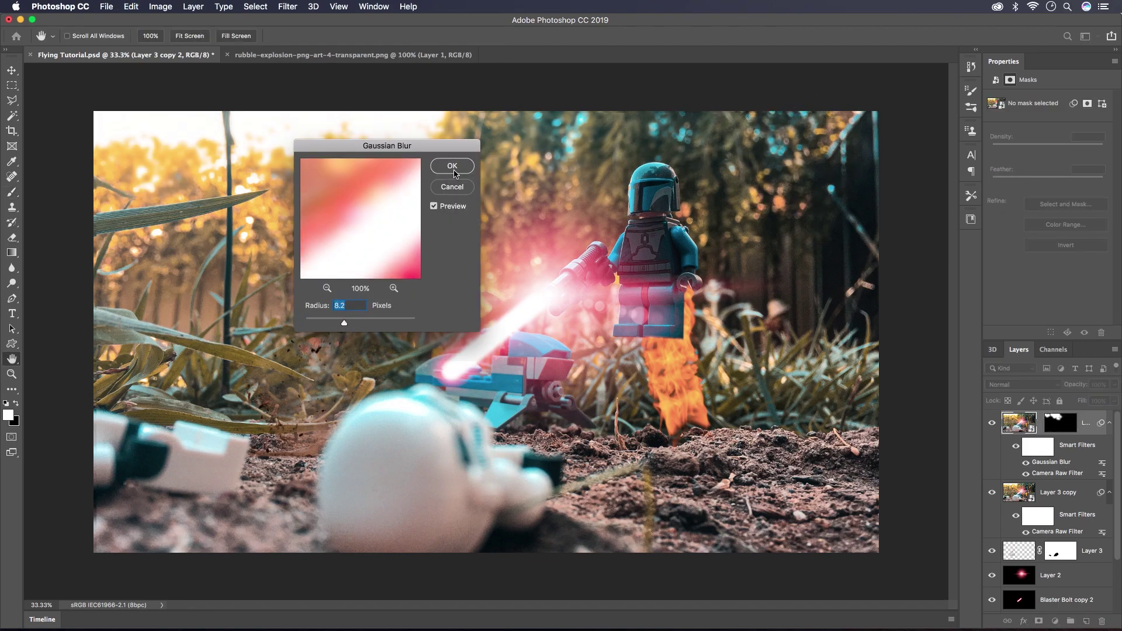
{"action": "left_click", "coordinate": [453, 166]}
{"action": "key", "text": "b"}
{"action": "scroll", "coordinate": [444, 170], "scroll_direction": "up", "scroll_amount": 6}
{"action": "scroll", "coordinate": [486, 311], "scroll_direction": "up", "scroll_amount": 10}
{"action": "scroll", "coordinate": [486, 310], "scroll_direction": "left", "scroll_amount": 10}
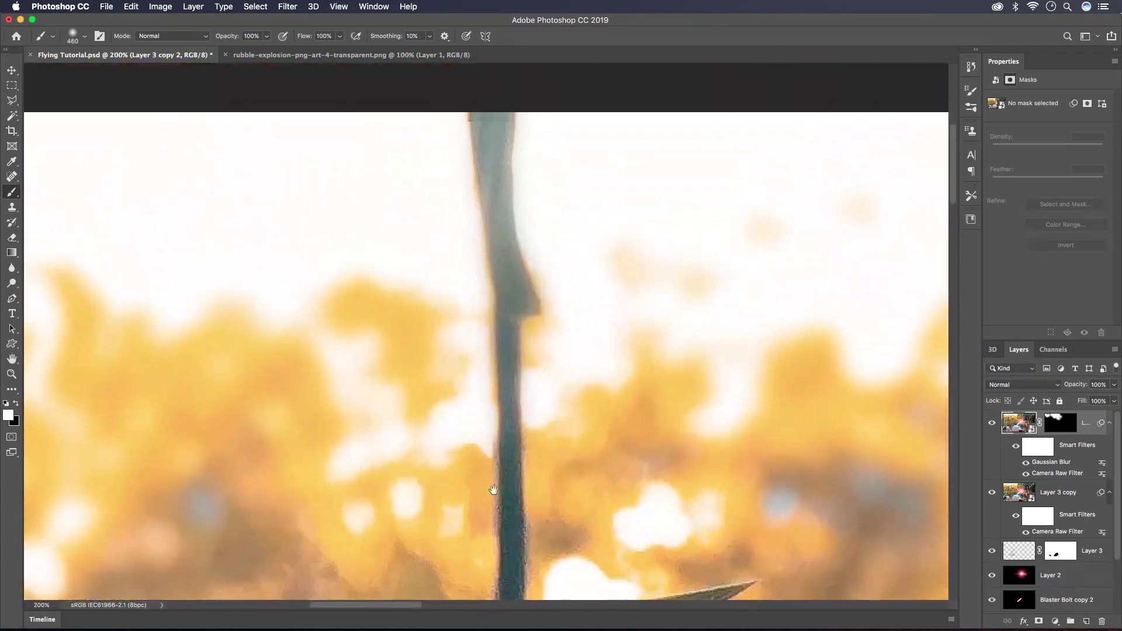
Paint black along the grass stem with a 30-pixel brush to keep it sharp
{"action": "key", "text": "super+backslash"}
{"action": "right_click", "coordinate": [491, 322]}
{"action": "type", "text": "30"}
{"action": "key", "text": "Return"}
{"action": "key", "text": "x"}
{"action": "left_click_drag", "start_coordinate": [497, 223], "coordinate": [516, 374]}
{"action": "scroll", "coordinate": [508, 293], "scroll_direction": "down", "scroll_amount": 5}
{"action": "scroll", "coordinate": [478, 504], "scroll_direction": "down", "scroll_amount": 4}
{"action": "scroll", "coordinate": [479, 504], "scroll_direction": "left", "scroll_amount": 2}
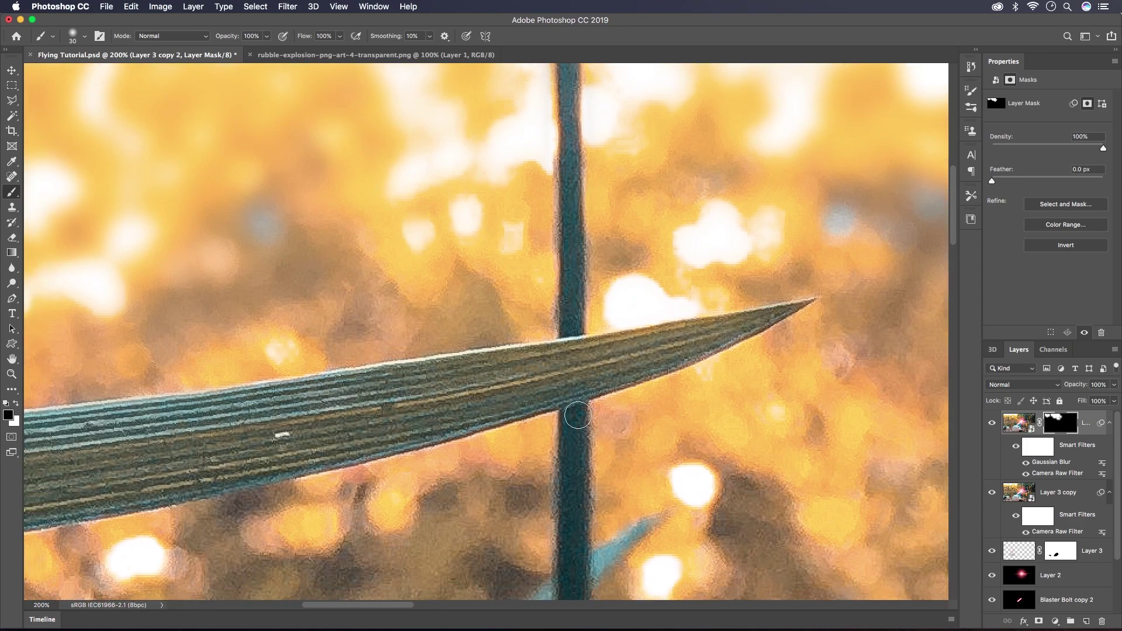
{"action": "scroll", "coordinate": [591, 328], "scroll_direction": "down", "scroll_amount": 8}
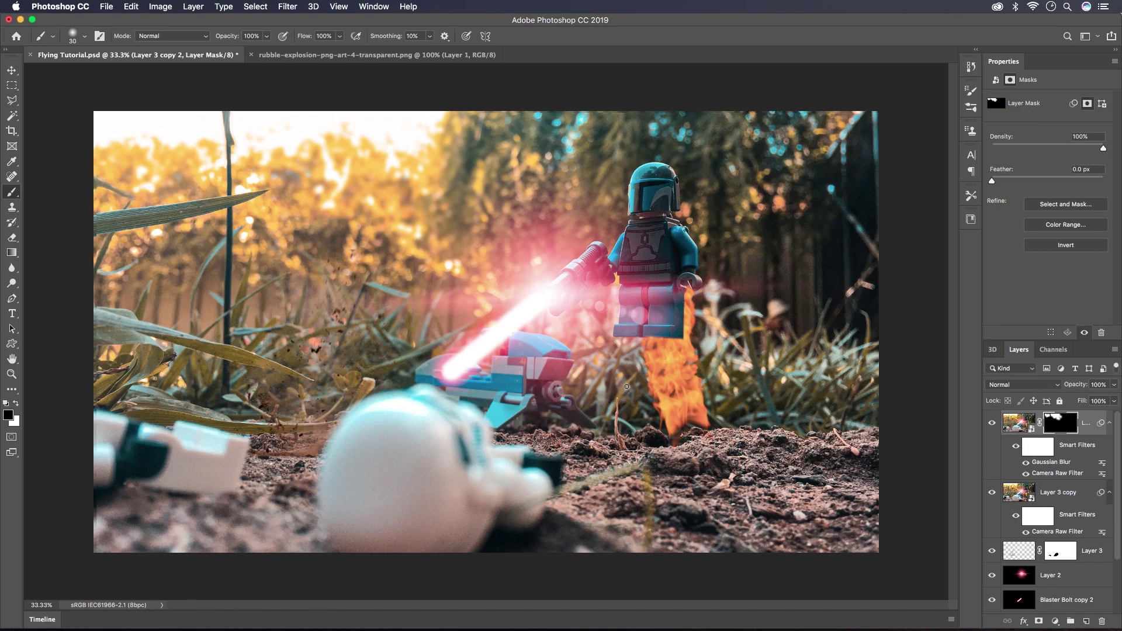
{"action": "scroll", "coordinate": [1046, 506], "scroll_direction": "down", "scroll_amount": 3}
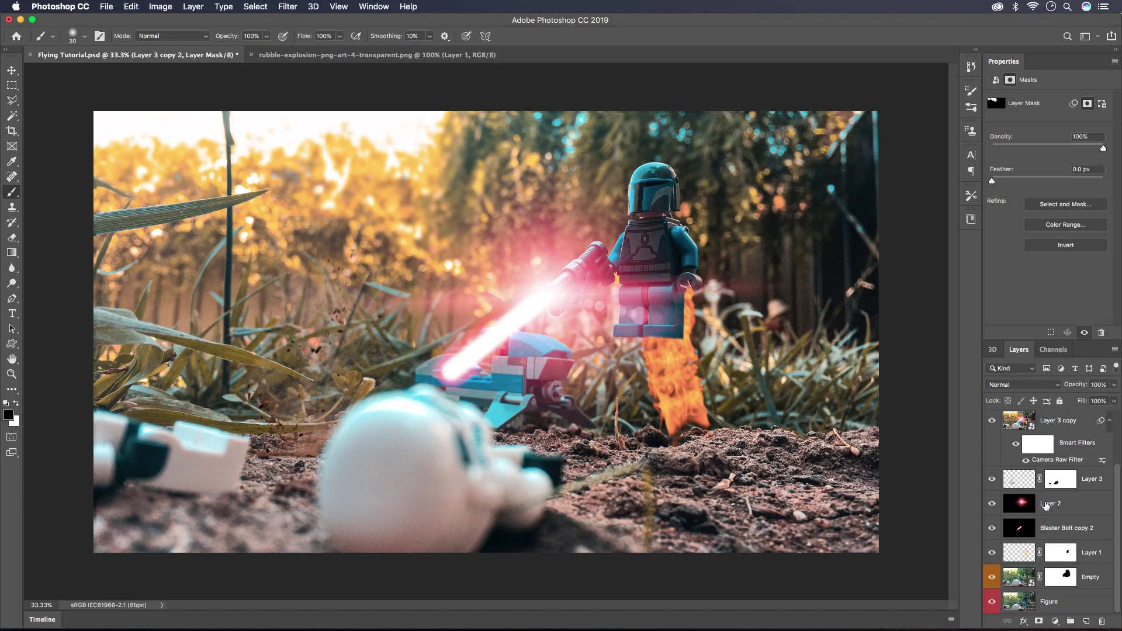
{"action": "left_click", "coordinate": [993, 605], "text": "alt"}
{"action": "left_click", "coordinate": [993, 604], "text": "alt"}
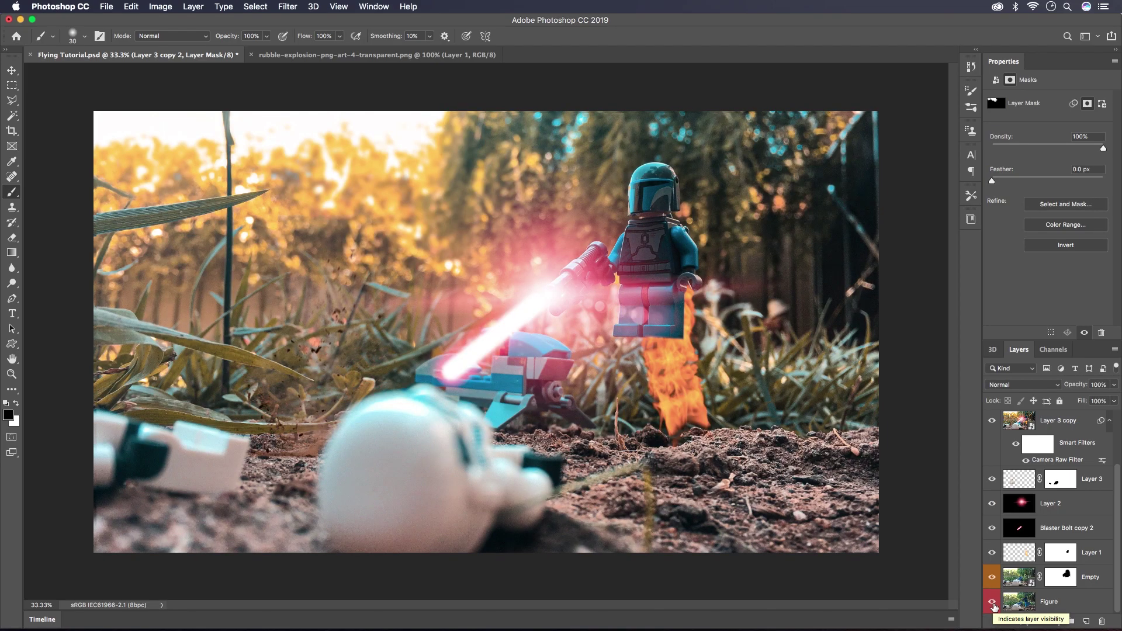
{"action": "left_click", "coordinate": [993, 604], "text": "alt"}
{"action": "left_click", "coordinate": [993, 604], "text": "alt"}
{"action": "left_click", "coordinate": [993, 604], "text": "alt"}
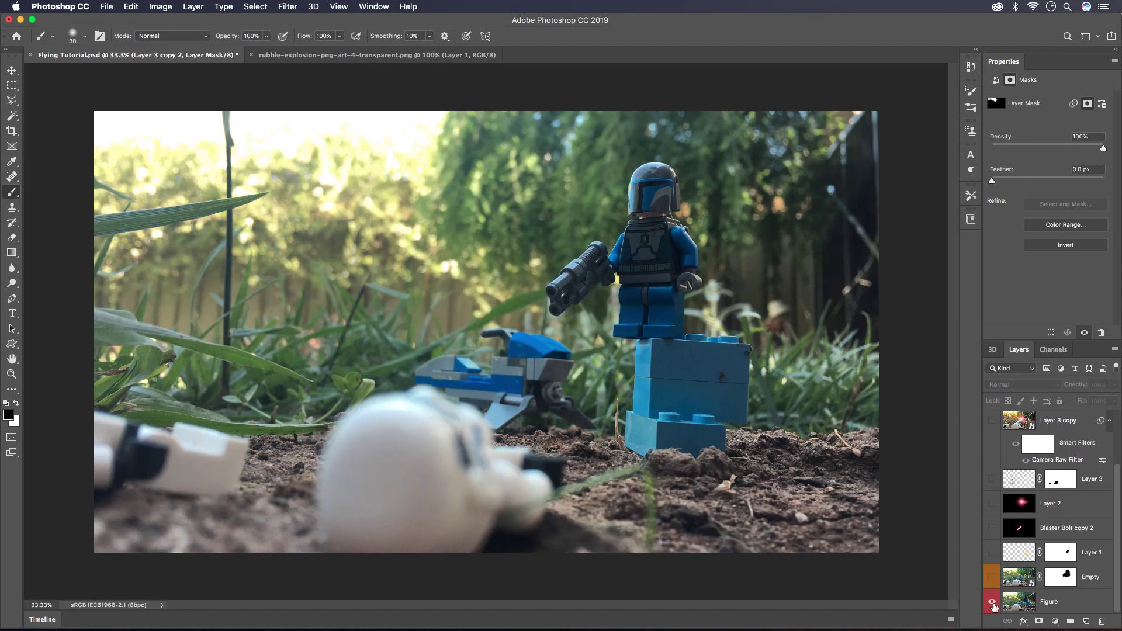
{"action": "left_click", "coordinate": [993, 605], "text": "alt"}
{"action": "left_click", "coordinate": [993, 605], "text": "alt"}
{"action": "left_click", "coordinate": [993, 605], "text": "alt"}
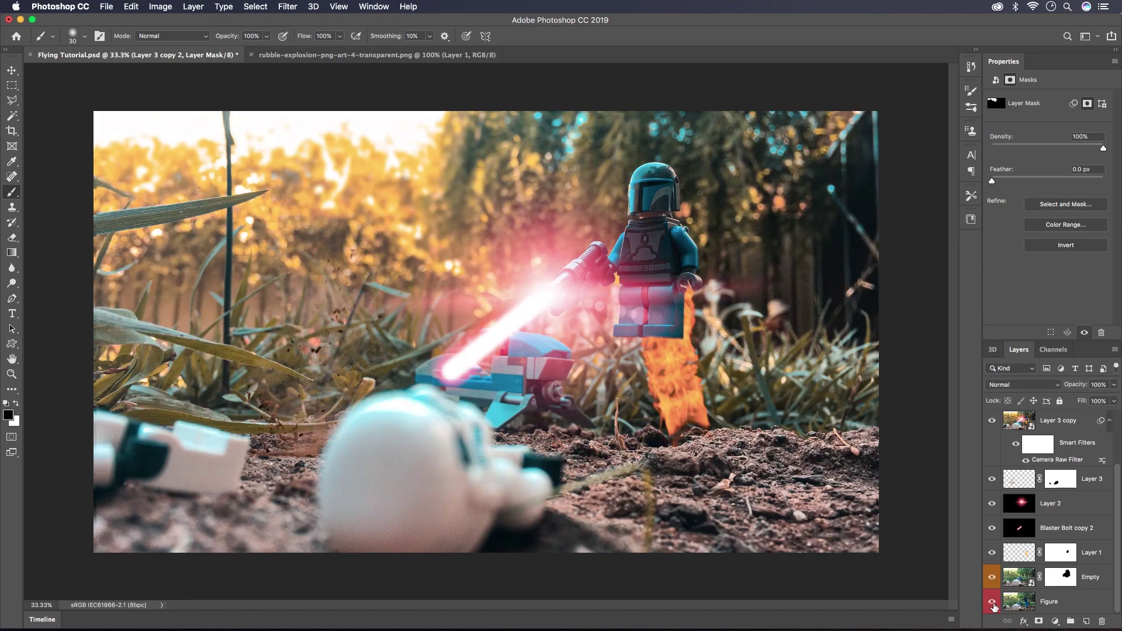